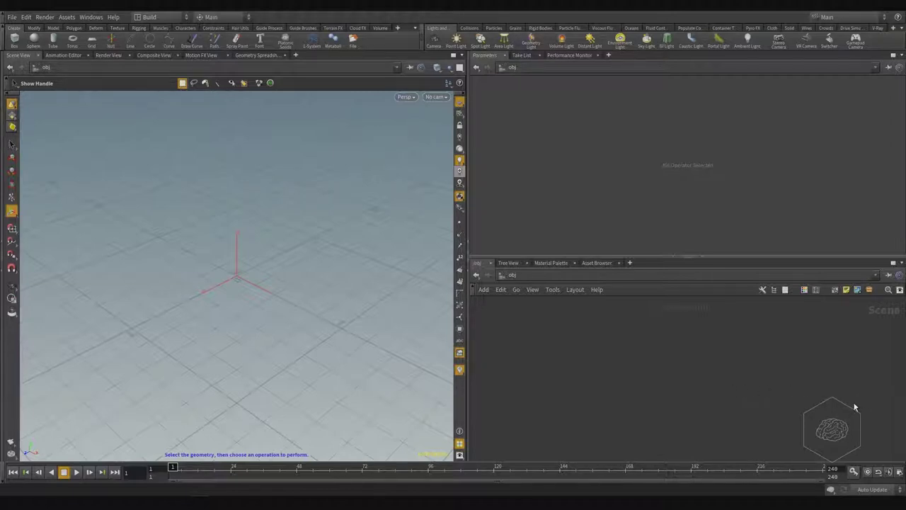
Step: Start a new project and set its path to F:/_work/VFXnGO_Houdini_4_artist/week_01/
click(9, 19)
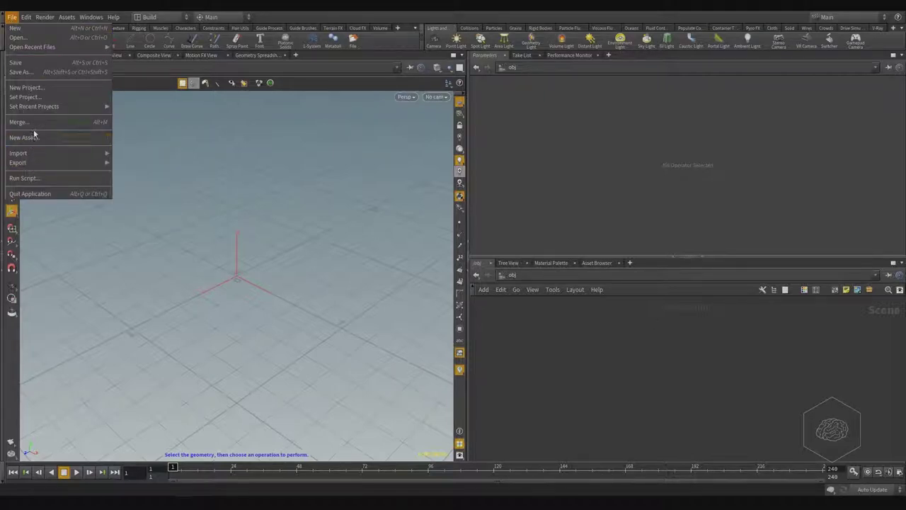
click(46, 88)
drag(79, 14, 455, 125)
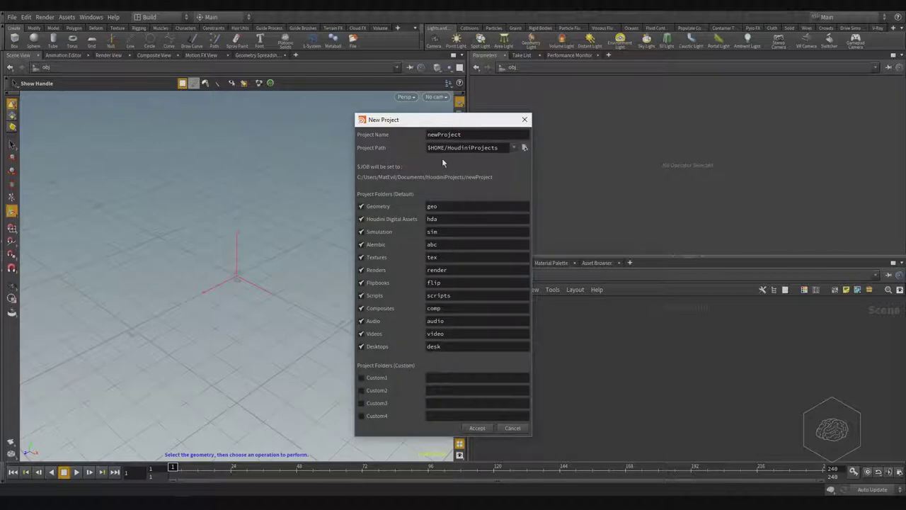
click(525, 147)
key(Escape)
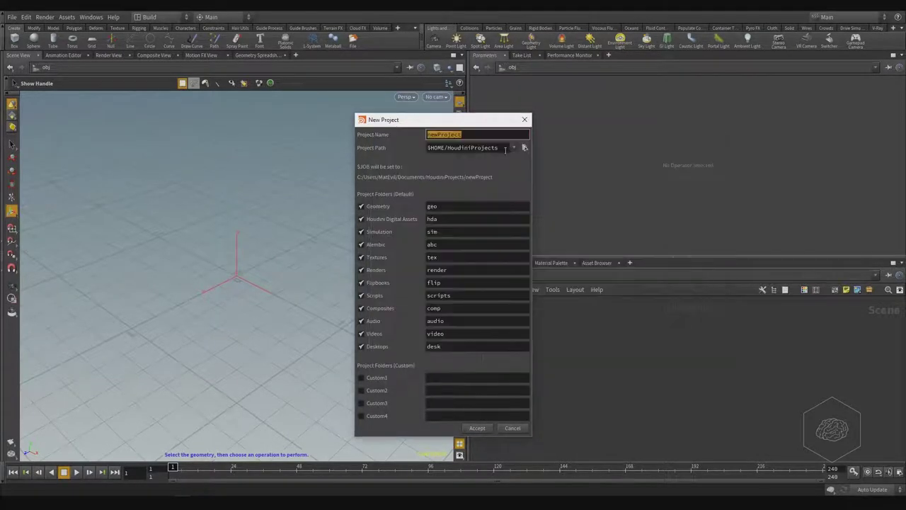
drag(505, 147, 261, 143)
text(C:/_work/VFXnGO_Houdini_4_artist/week_01/)
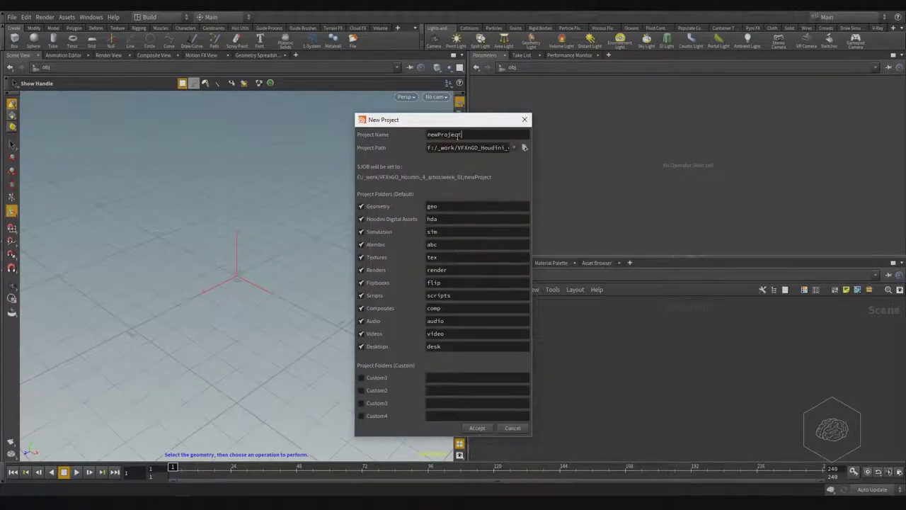
Step: Name the new project Spiral_Staircase
double_click(505, 135)
text(asd)
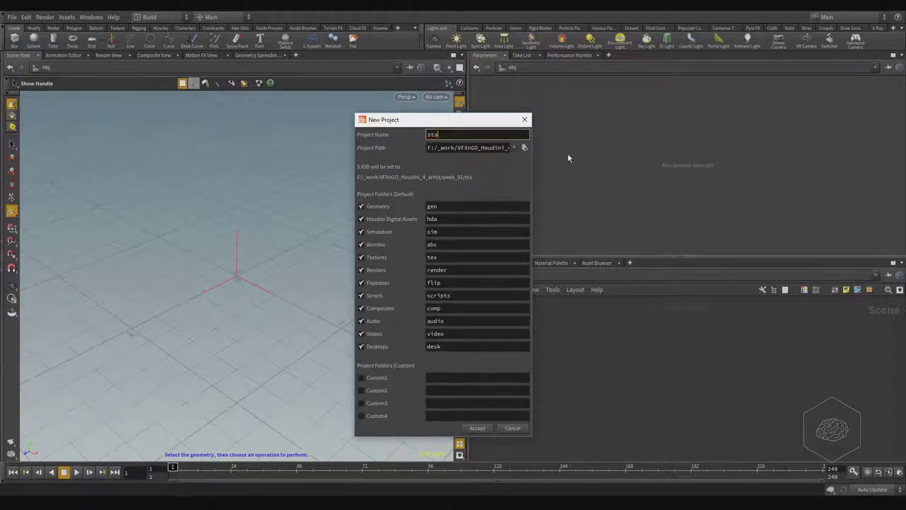
key(BackSpace)
key(BackSpace)
key(BackSpace)
text(Spira_)
text(l_)
text(Star)
key(BackSpace)
text(ircase)
Step: Disable every default project folder except Geometry and create the project
click(361, 334)
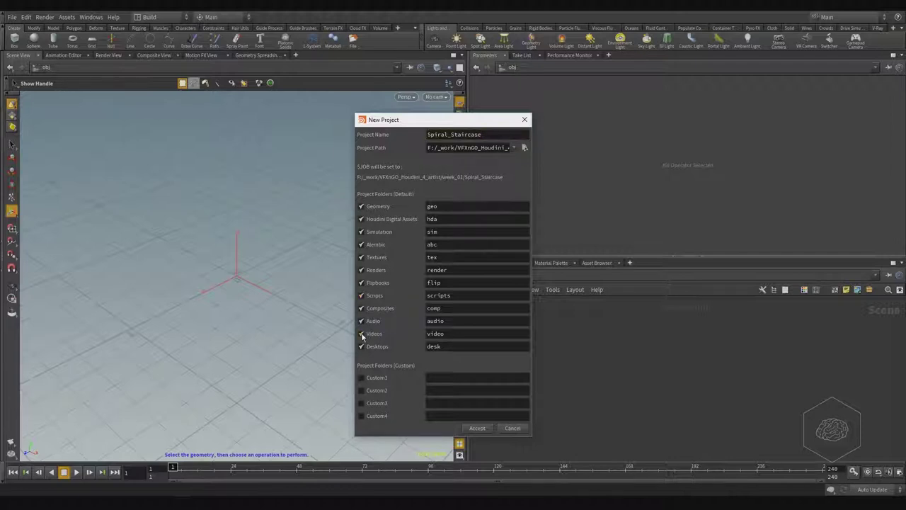
click(362, 322)
click(362, 309)
click(361, 283)
click(362, 295)
click(361, 346)
click(362, 270)
click(361, 256)
click(362, 245)
click(361, 232)
click(361, 218)
click(481, 430)
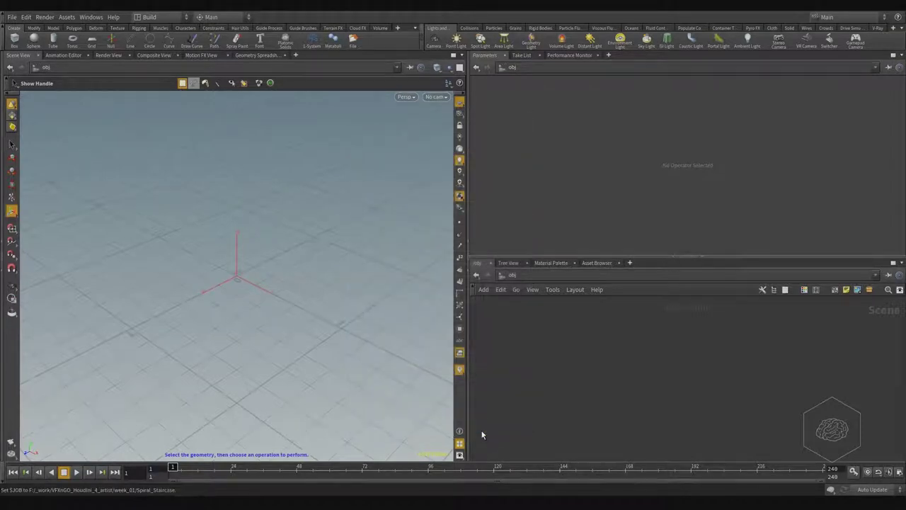
Step: Set the Spiral_Staircase folder in week_01 as the current project
click(12, 16)
click(32, 97)
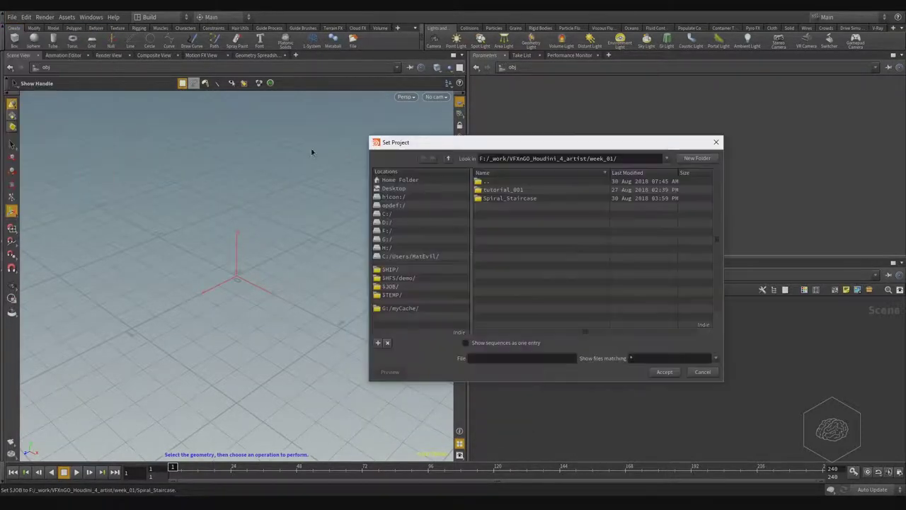
click(523, 201)
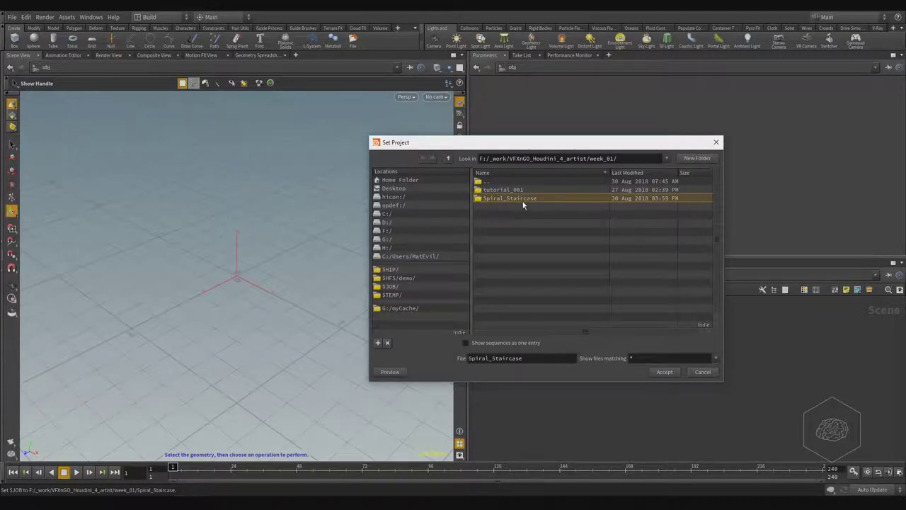
click(662, 371)
Step: Save the scene as spiral_staircase_001 in the Spiral_Staircase project folder
click(12, 17)
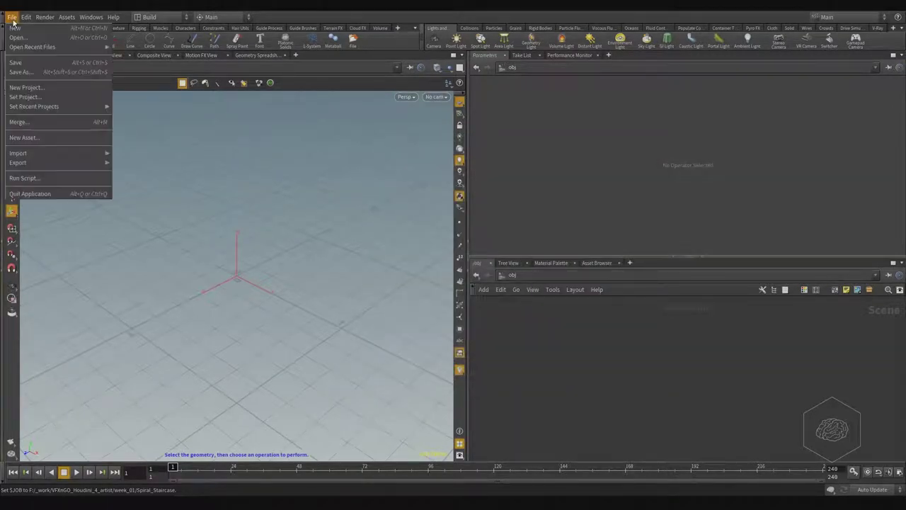
click(21, 72)
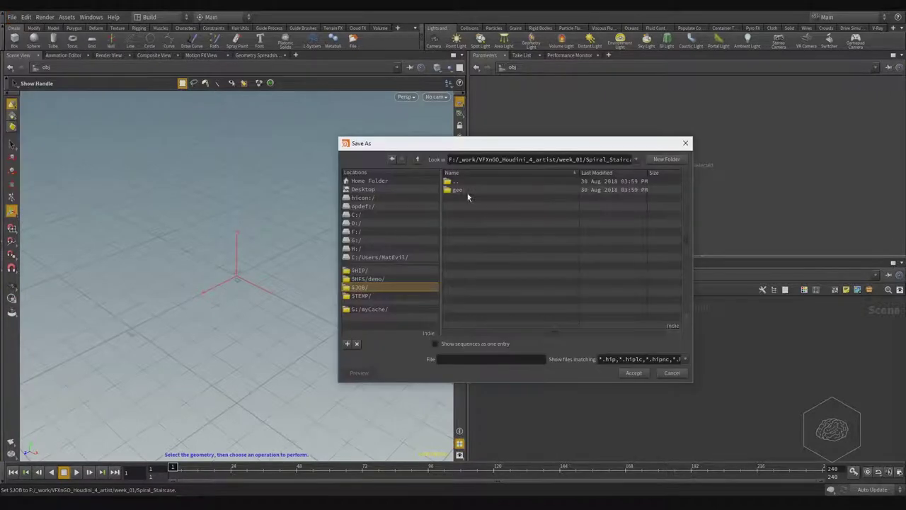
text(spiral_staircase_001)
click(632, 373)
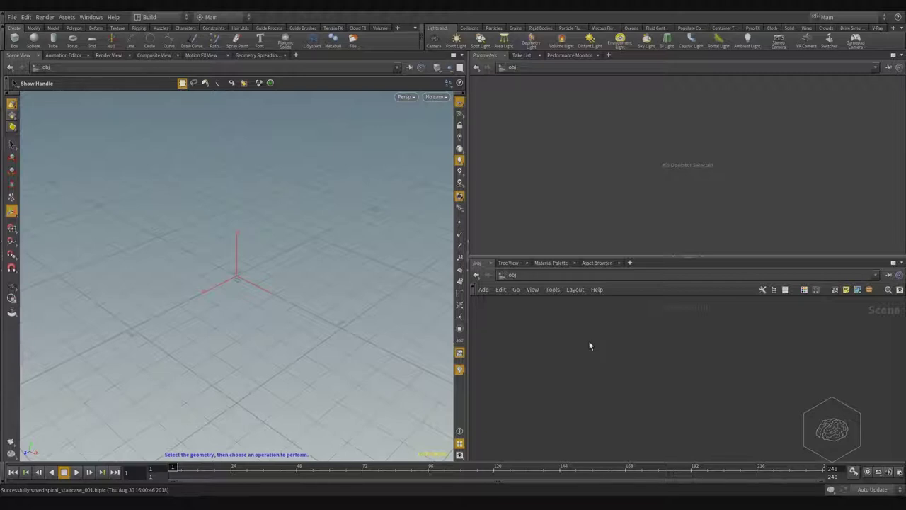
Step: Add a Geometry object to the scene, go inside it and delete its default file node
key(Tab)
text(geo)
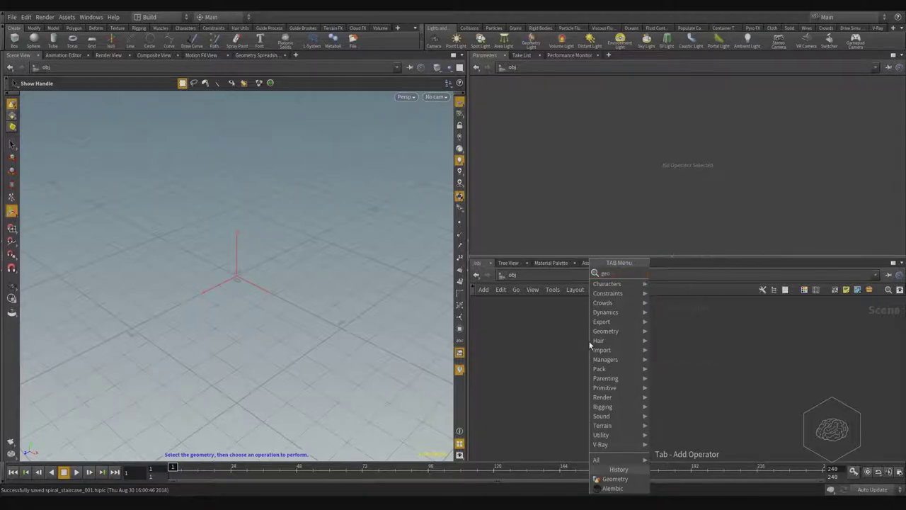
key(Return)
click(589, 343)
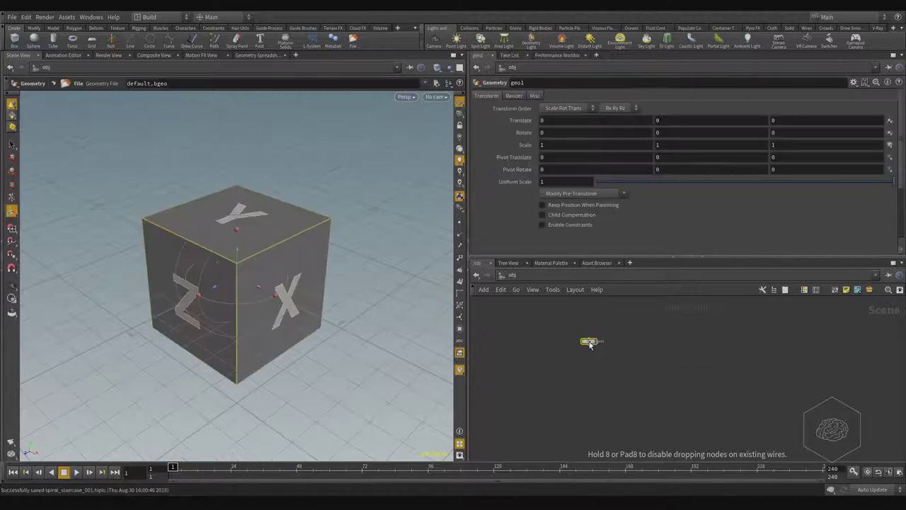
double_click(590, 344)
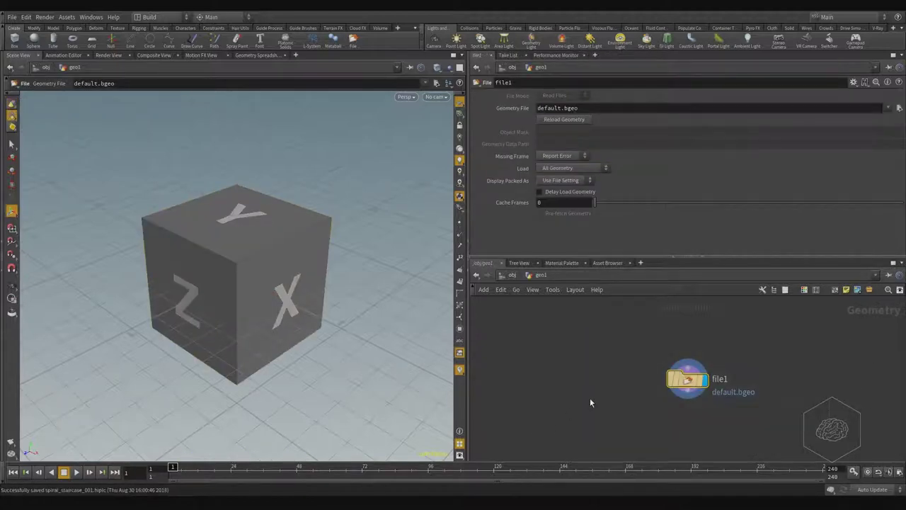
key(Delete)
Step: Place a Box node in the empty geometry network
key(Tab)
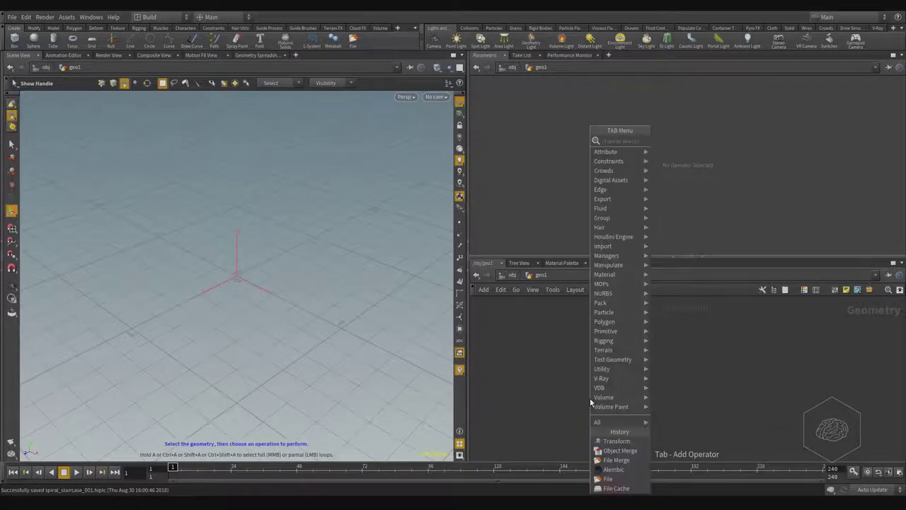
text(bo)
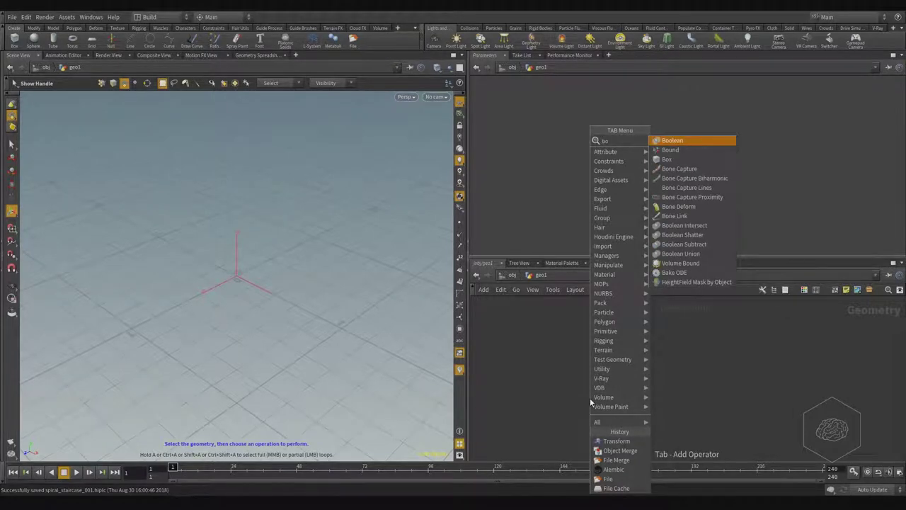
key(Down)
key(Return)
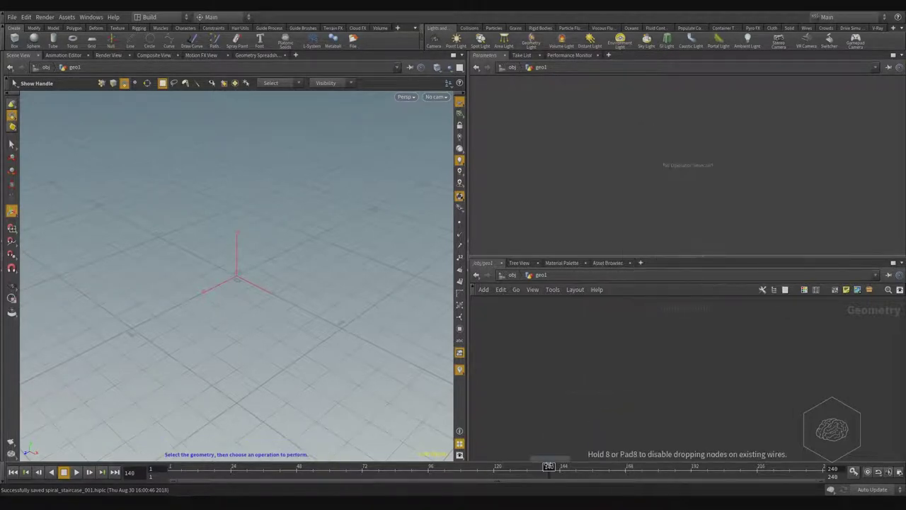
click(561, 354)
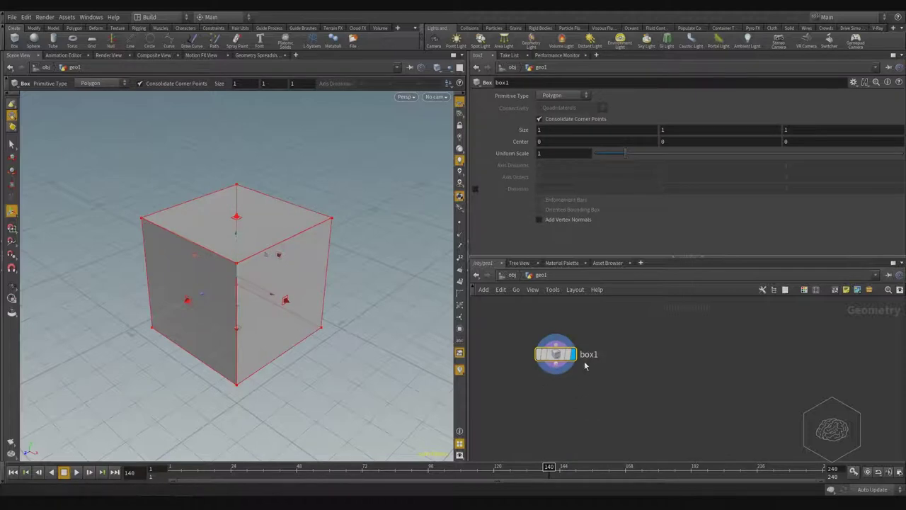
Step: Try Polygon Mesh as the box's primitive type and switch back to Polygon
click(558, 101)
click(564, 115)
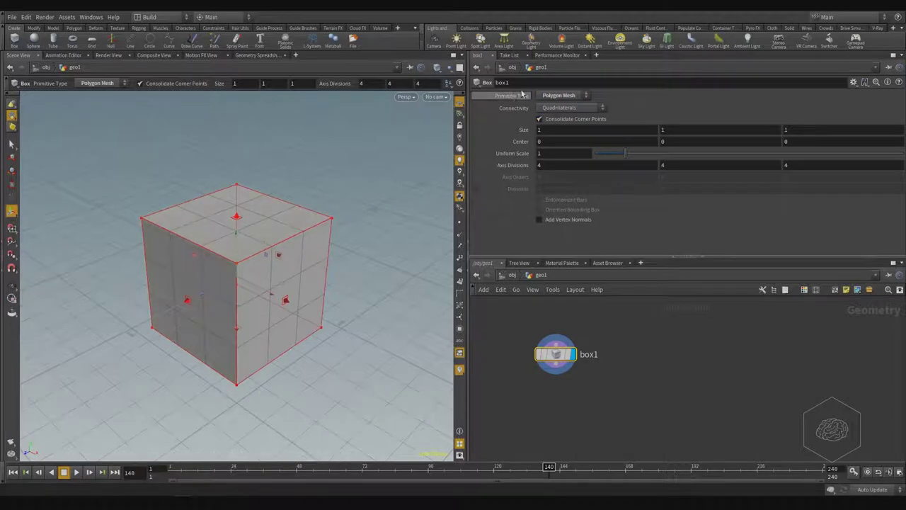
click(548, 97)
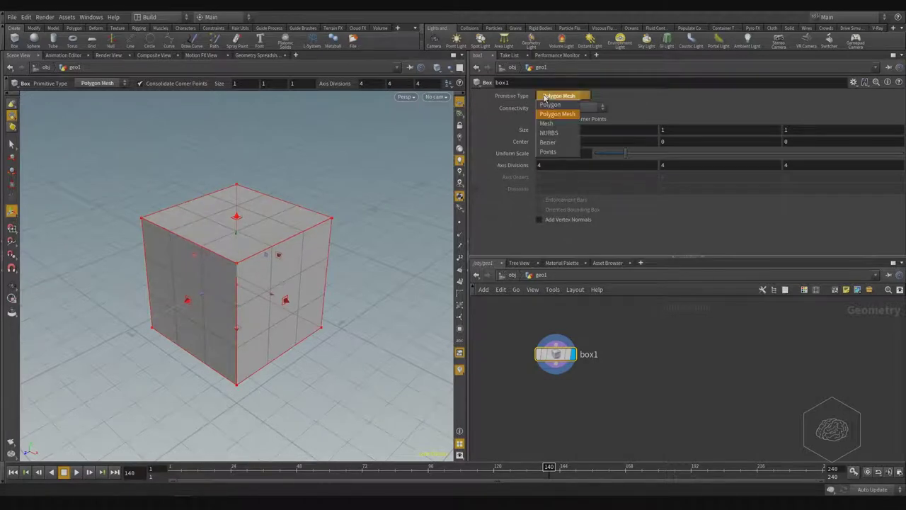
click(552, 105)
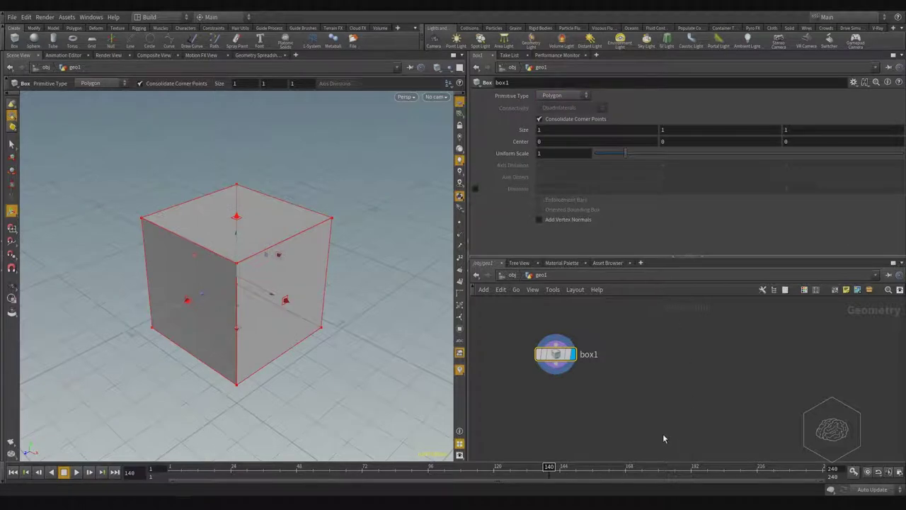
Step: Add a Transform node below the box, wire the box into it and display its result
middle_drag(663, 435, 671, 432)
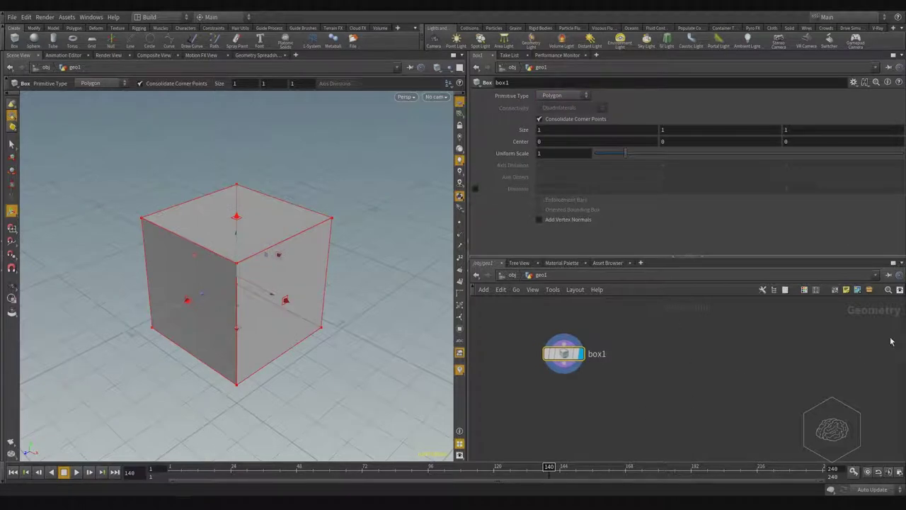
middle_drag(630, 391, 629, 385)
key(Tab)
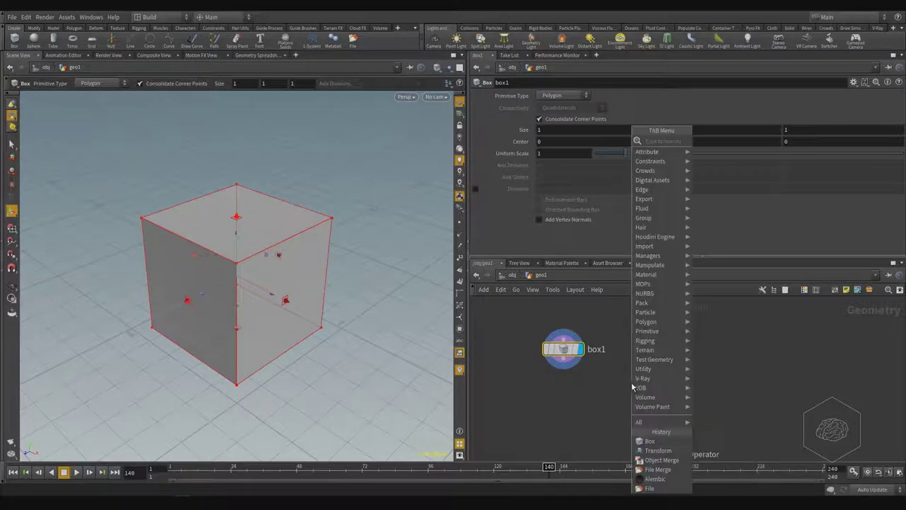
text(transf)
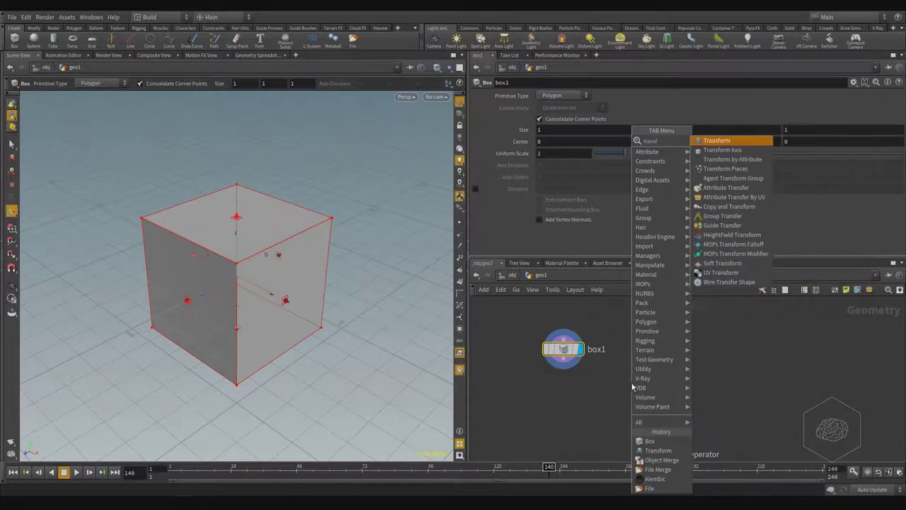
key(Return)
click(632, 386)
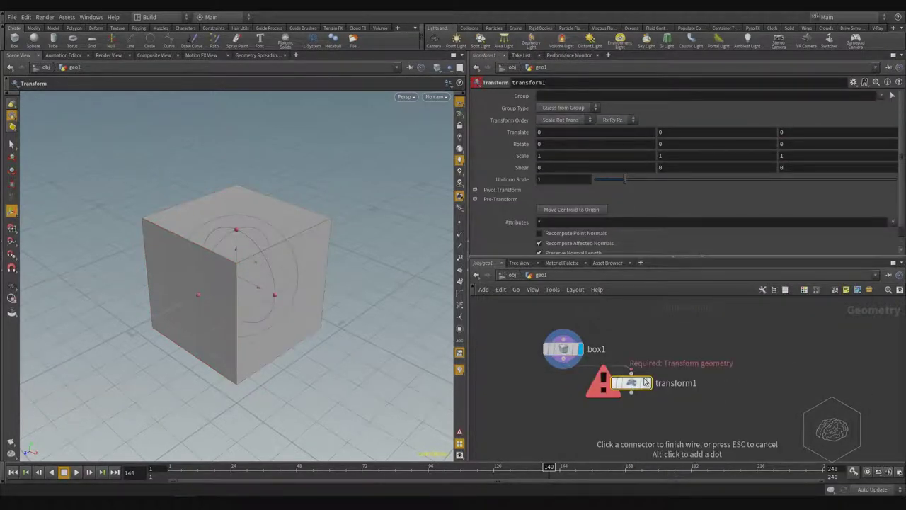
drag(650, 383, 581, 397)
click(580, 398)
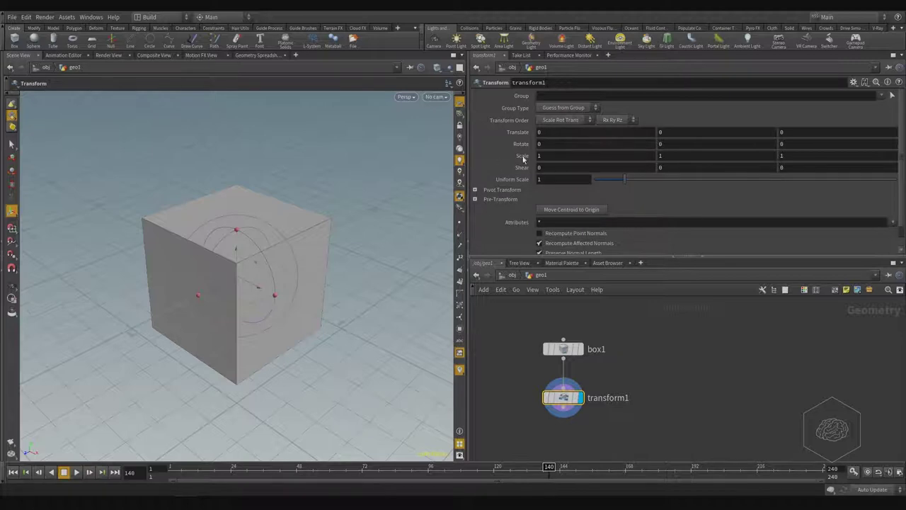
Step: Flatten the box into a stair step by setting the transform's X scale to 2 and Y scale to 0.1
click(582, 160)
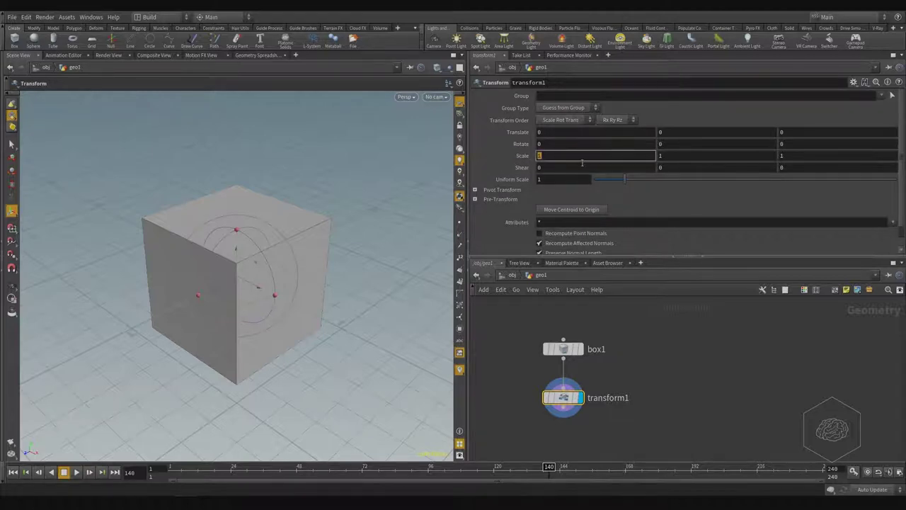
text(2)
key(Return)
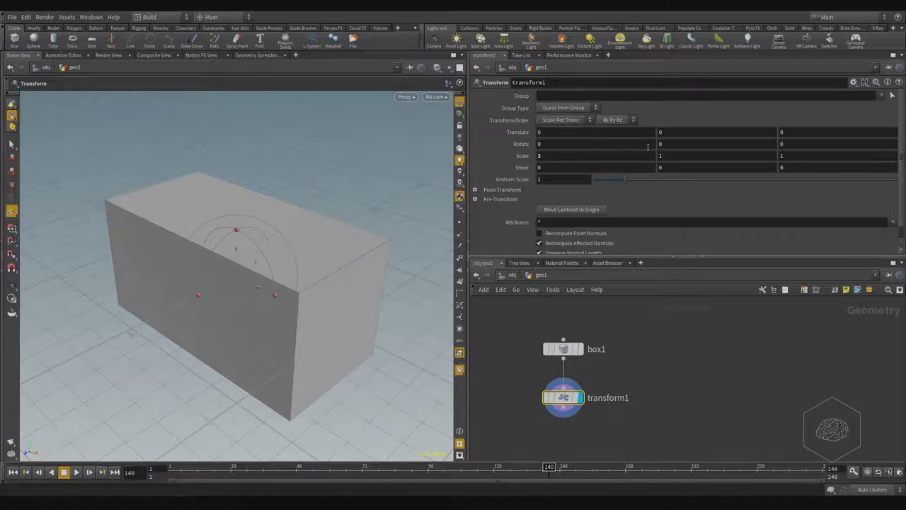
click(672, 156)
text(0.1)
key(Return)
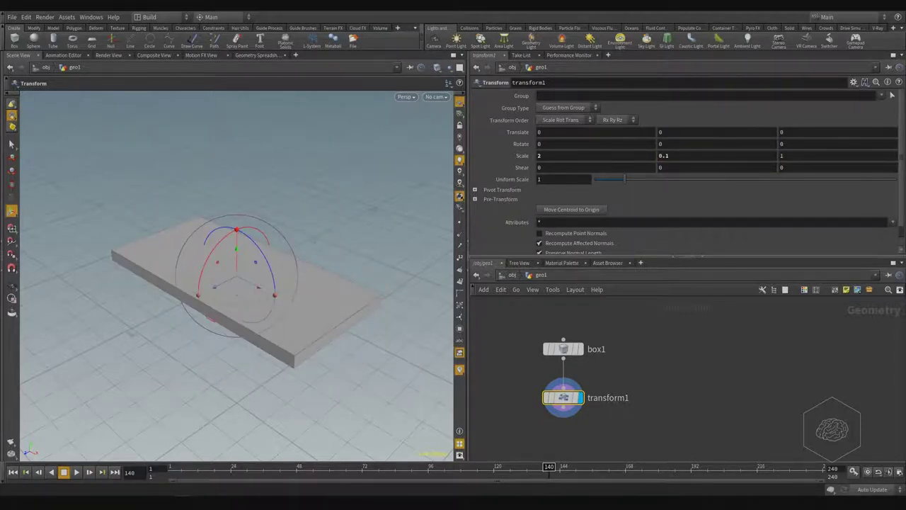
Step: Set the transform's X pivot translate to -1
alt+drag(250, 191, 315, 220)
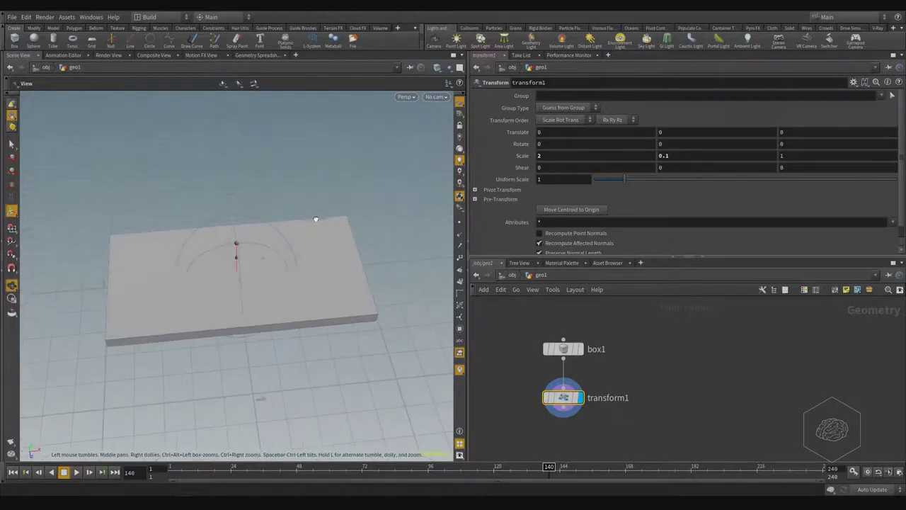
alt+middle_drag(203, 287, 284, 274)
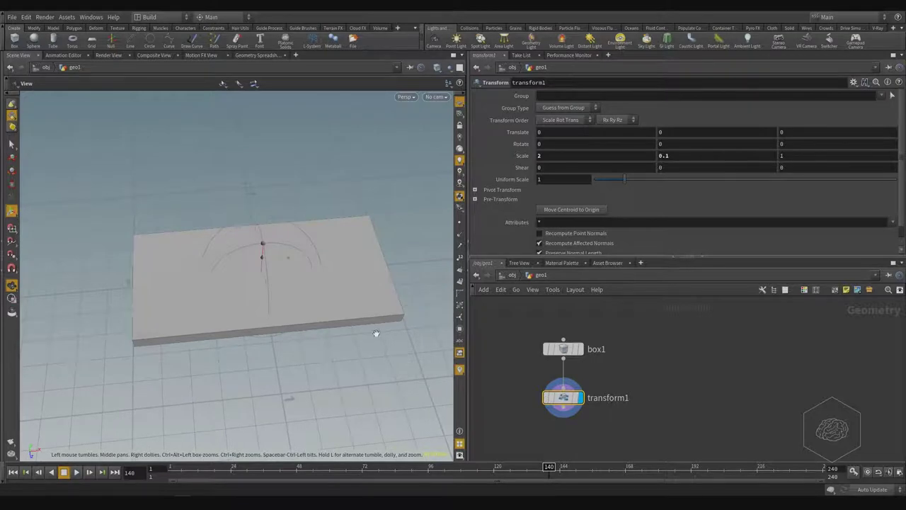
drag(374, 333, 336, 253)
drag(387, 281, 280, 302)
key(Return)
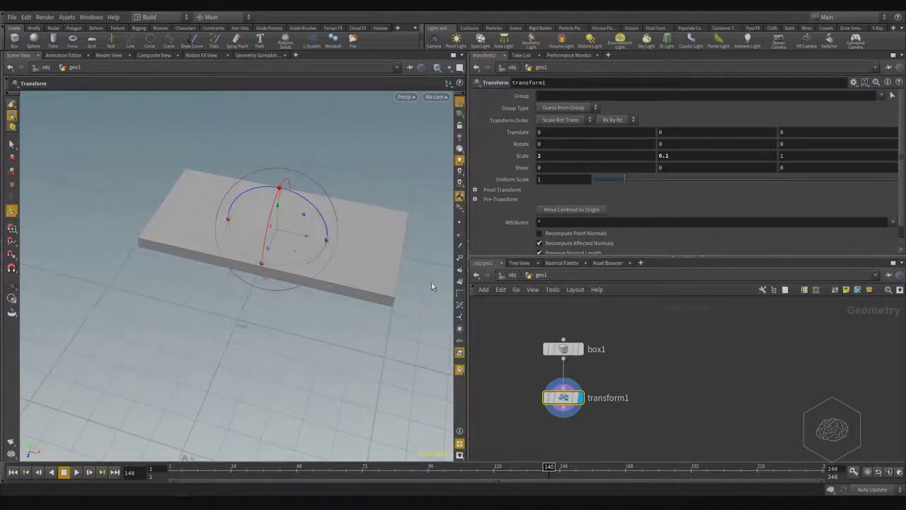
click(476, 189)
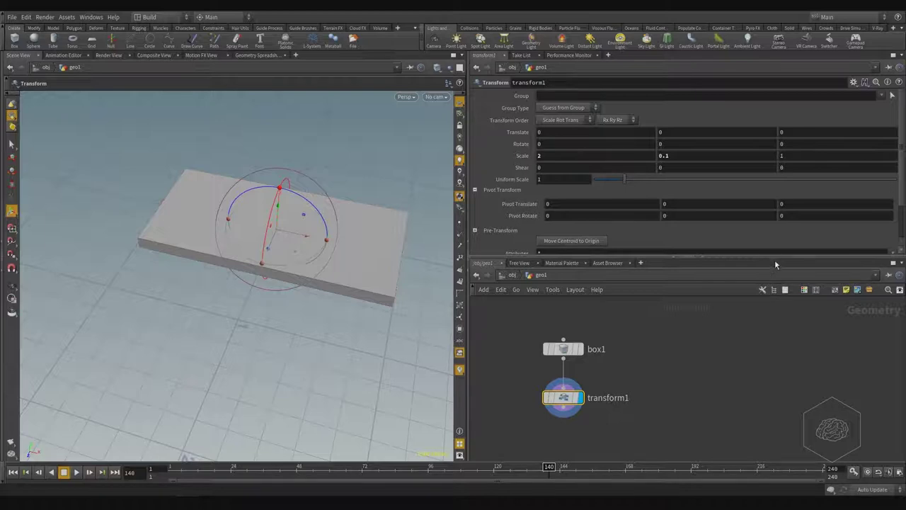
click(592, 203)
text(-1)
key(Return)
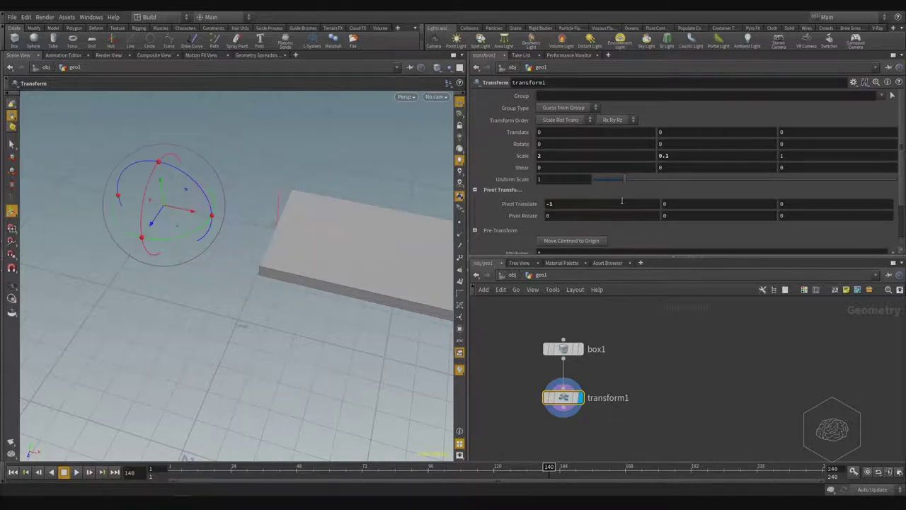
Step: Examine the flattened stair step and its pivot end from several viewing angles
alt+middle_drag(307, 253, 299, 269)
alt+drag(71, 208, 208, 301)
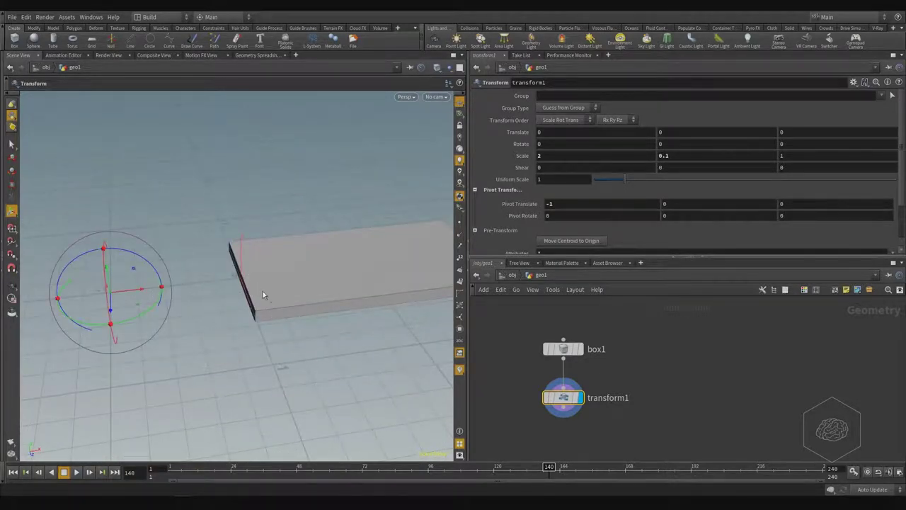
alt+middle_drag(241, 295, 174, 314)
alt+middle_drag(368, 326, 417, 311)
alt+middle_drag(360, 330, 408, 297)
alt+right_drag(312, 289, 271, 296)
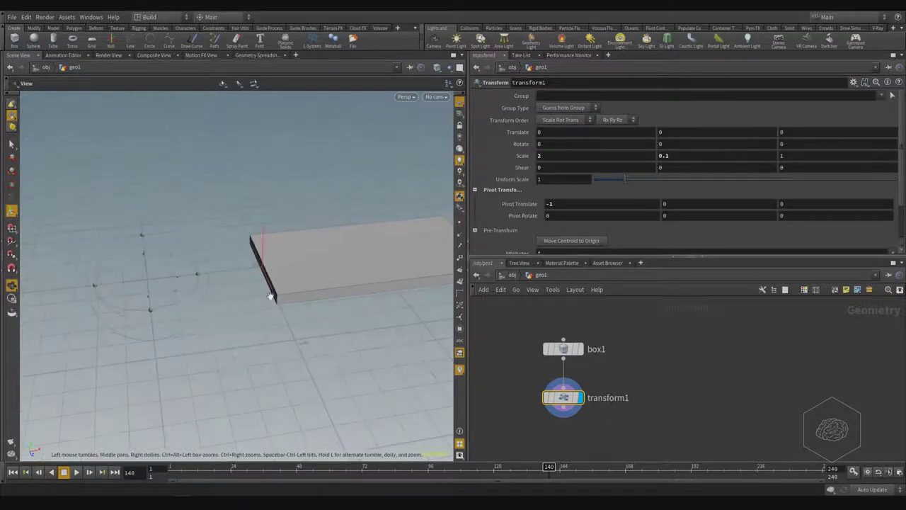
drag(269, 296, 303, 317)
key(Return)
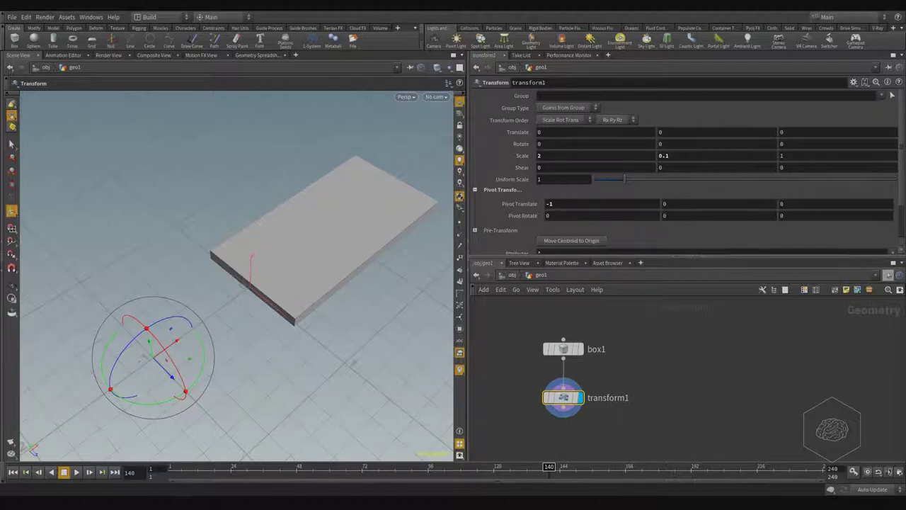
Step: Try selecting all of the stair step's primitives with a box selection, and clear the selection
key(Escape)
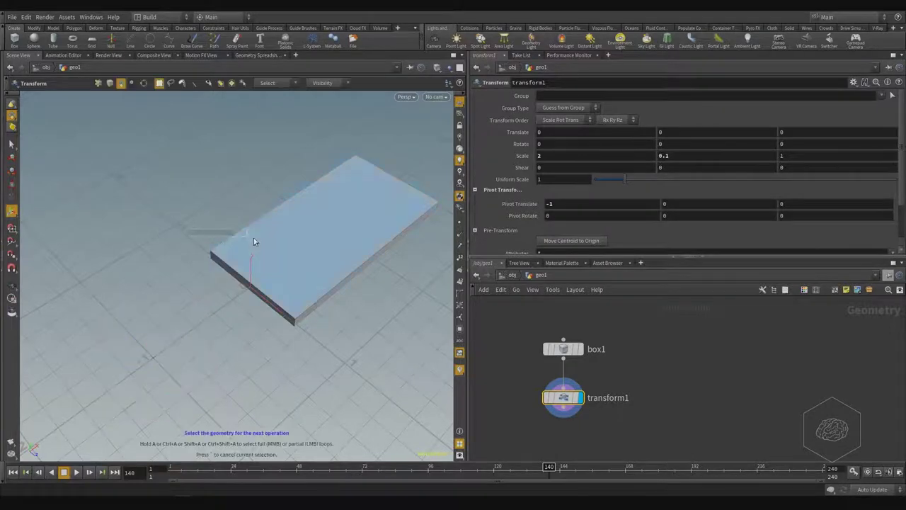
drag(172, 217, 347, 309)
scroll(334, 306, down, 3)
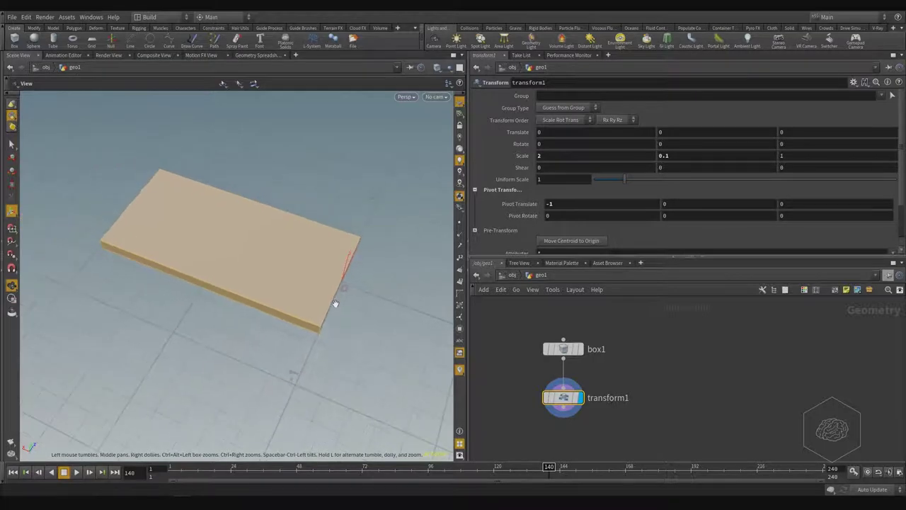
key(t)
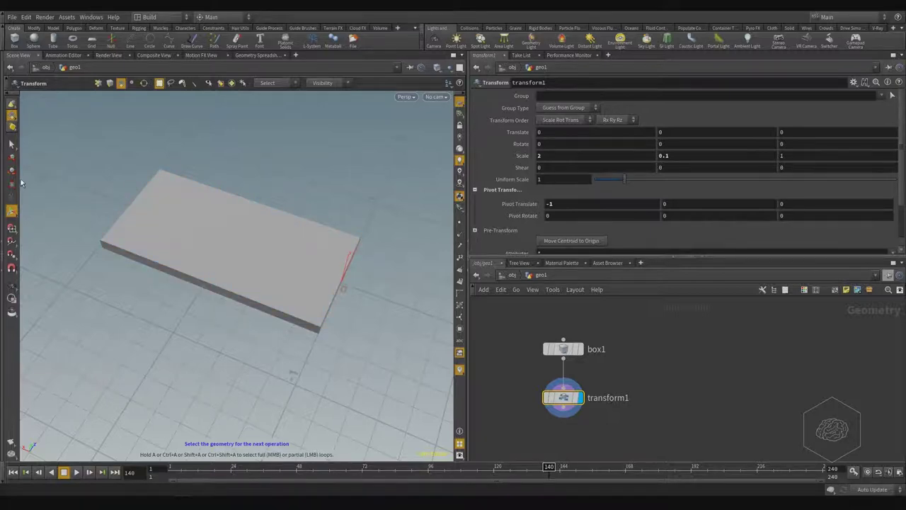
Step: Switch the viewport's component selection mode from primitives to points
click(12, 118)
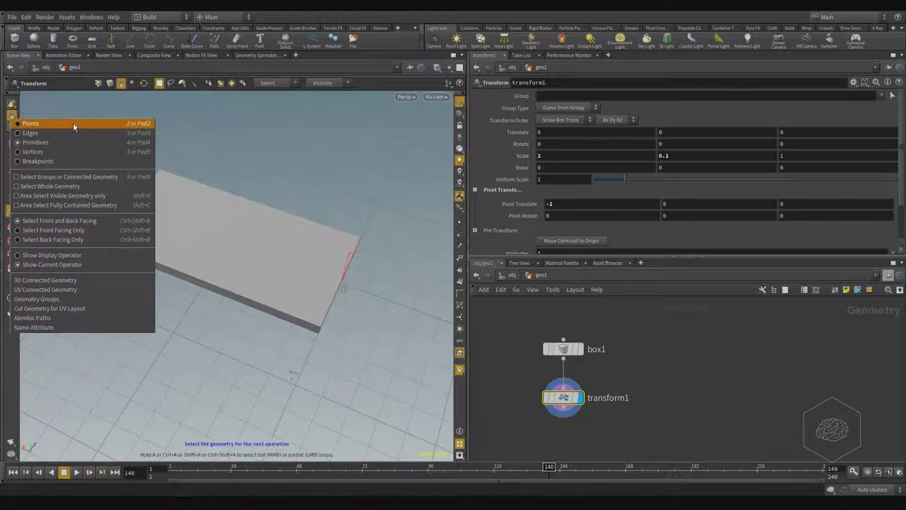
click(7, 113)
right_click(6, 113)
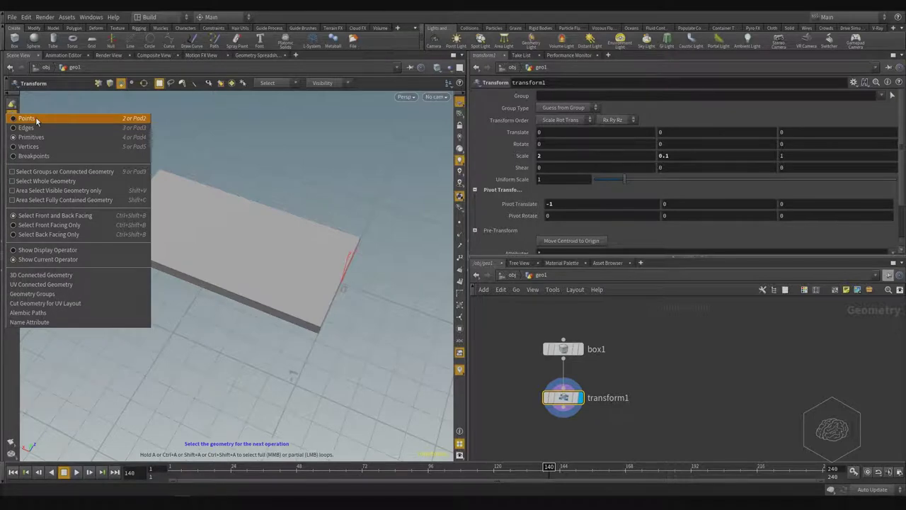
click(35, 118)
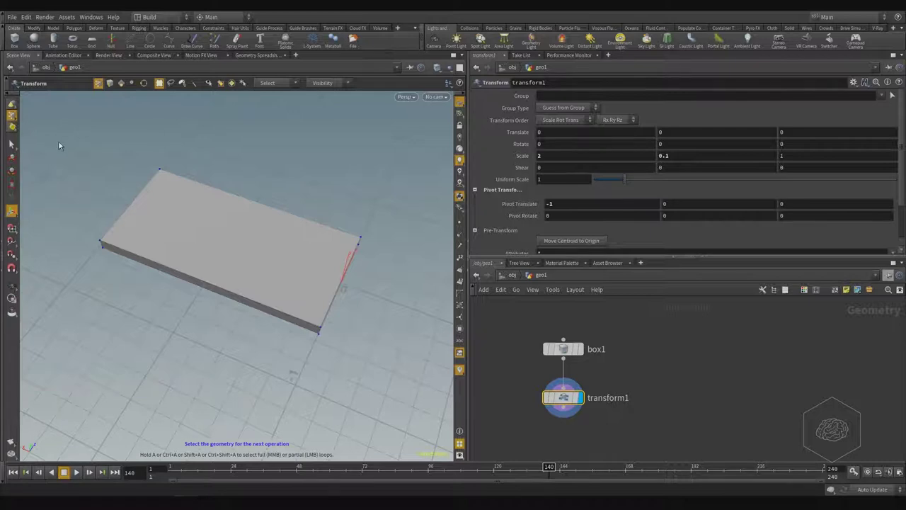
key(3)
click(101, 84)
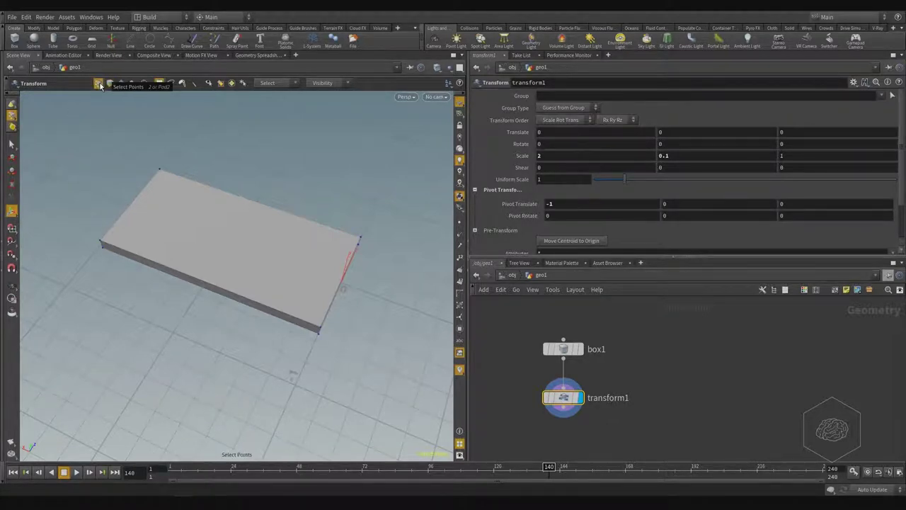
click(119, 84)
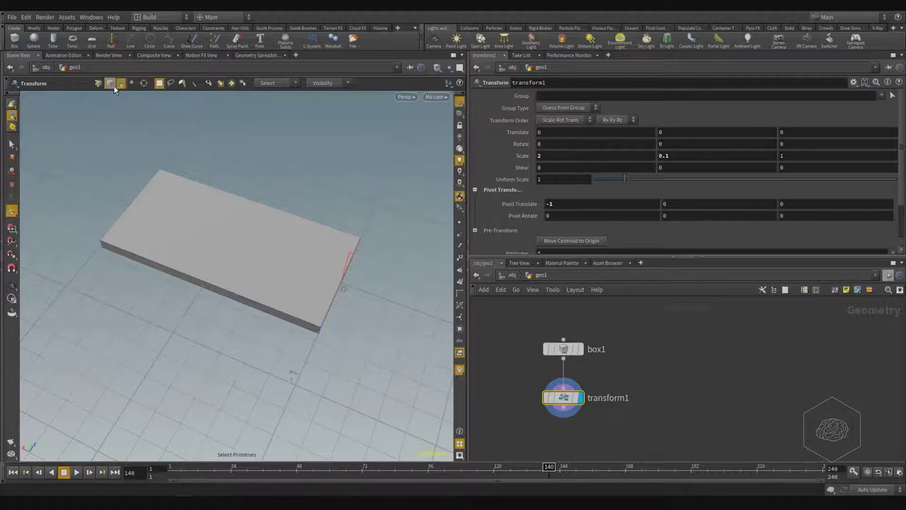
click(101, 84)
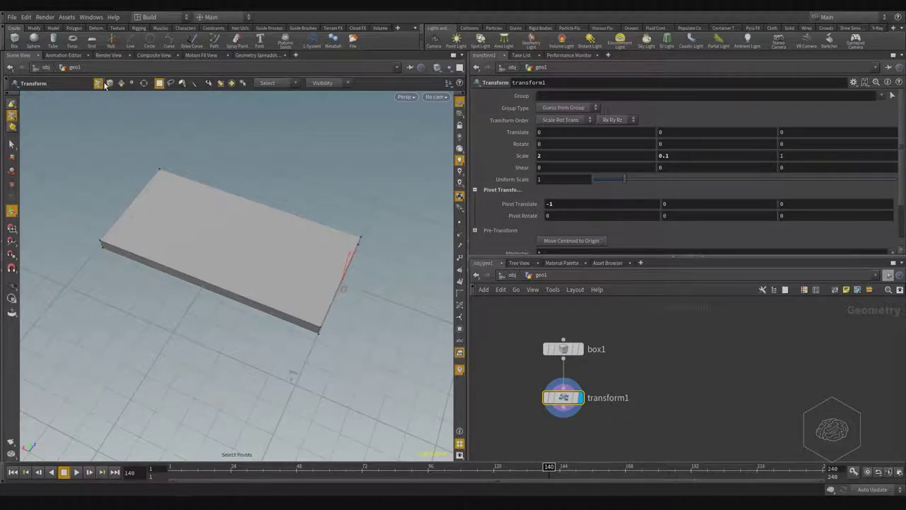
Step: Examine the corner points at the stair step's pivot end from several angles
alt+drag(198, 194, 251, 192)
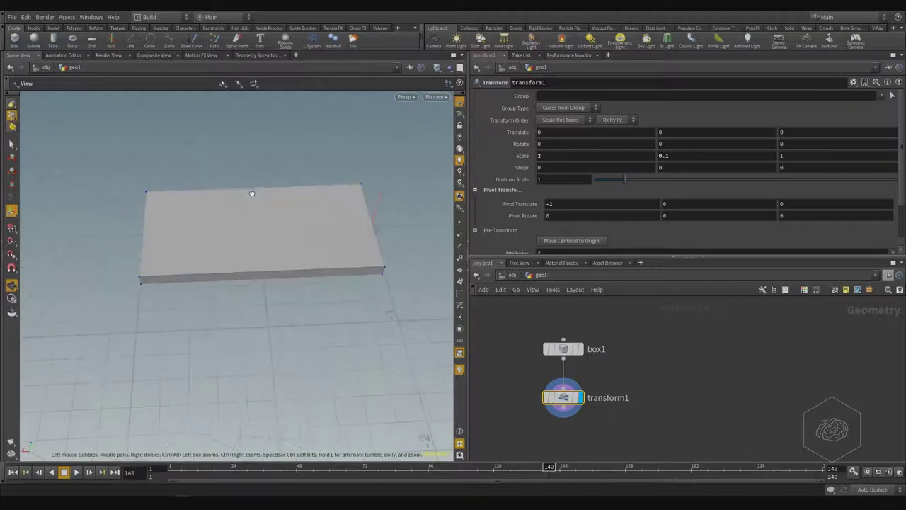
alt+drag(304, 171, 239, 110)
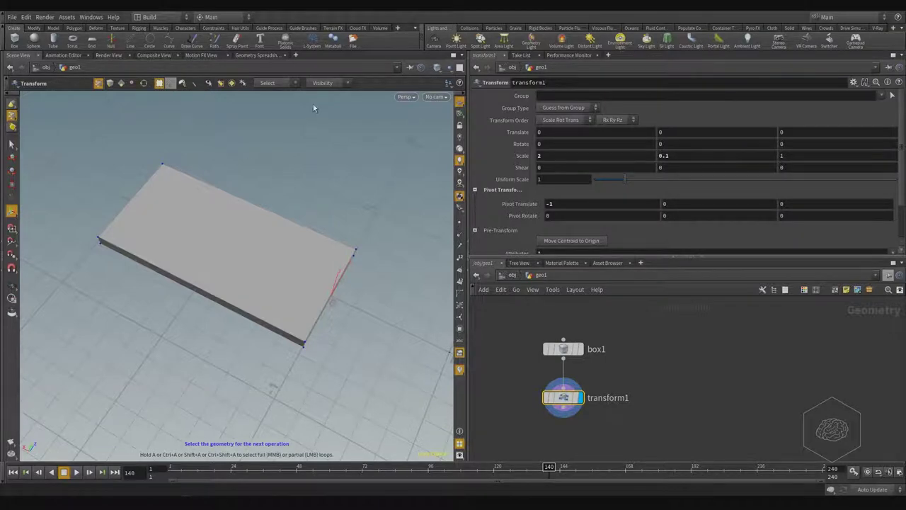
drag(313, 104, 233, 183)
alt+drag(314, 308, 338, 289)
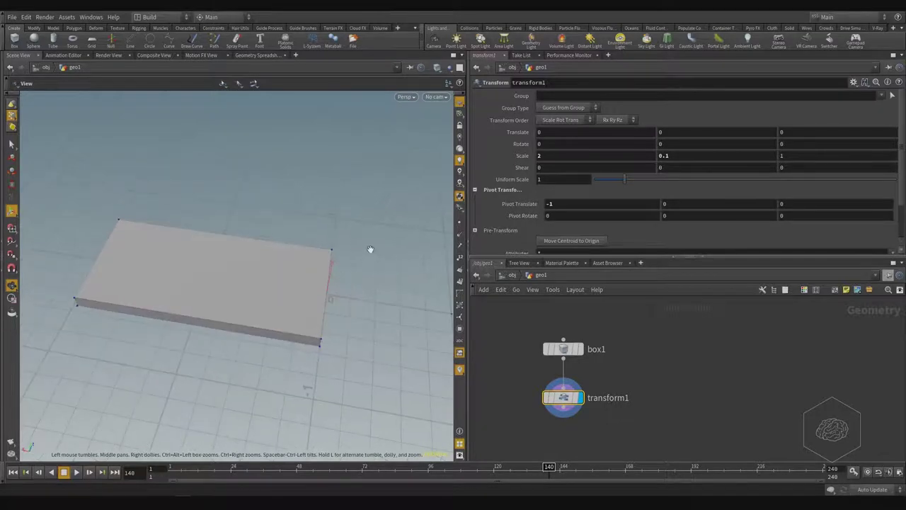
alt+right_drag(370, 249, 355, 267)
alt+drag(355, 268, 318, 272)
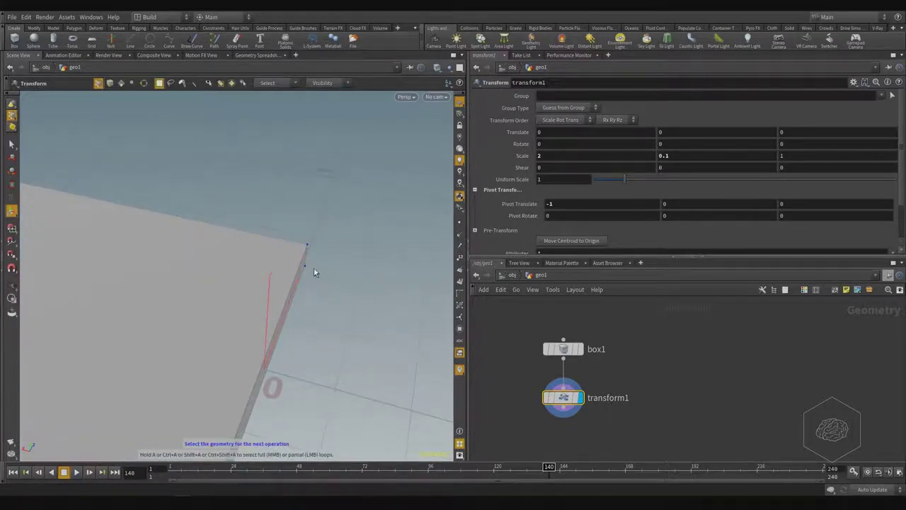
alt+middle_drag(257, 352, 347, 210)
alt+drag(155, 326, 229, 302)
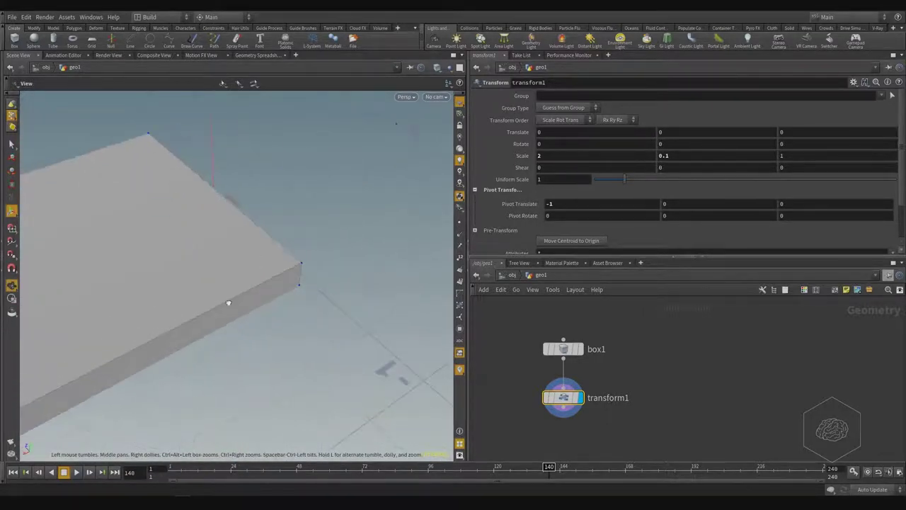
Step: Try selecting the corner points at the stair step's pivot end in shaded display
key(Return)
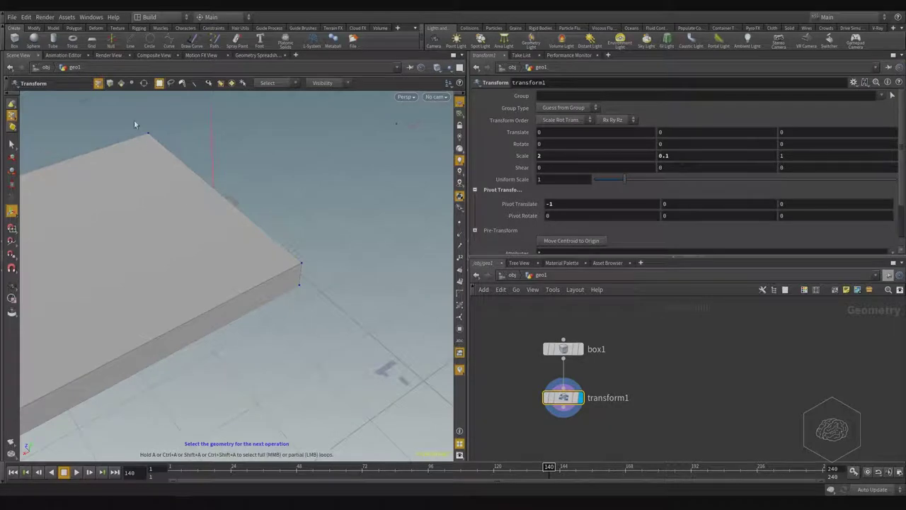
click(208, 84)
drag(122, 117, 465, 430)
key(Escape)
drag(148, 139, 121, 144)
drag(305, 284, 141, 203)
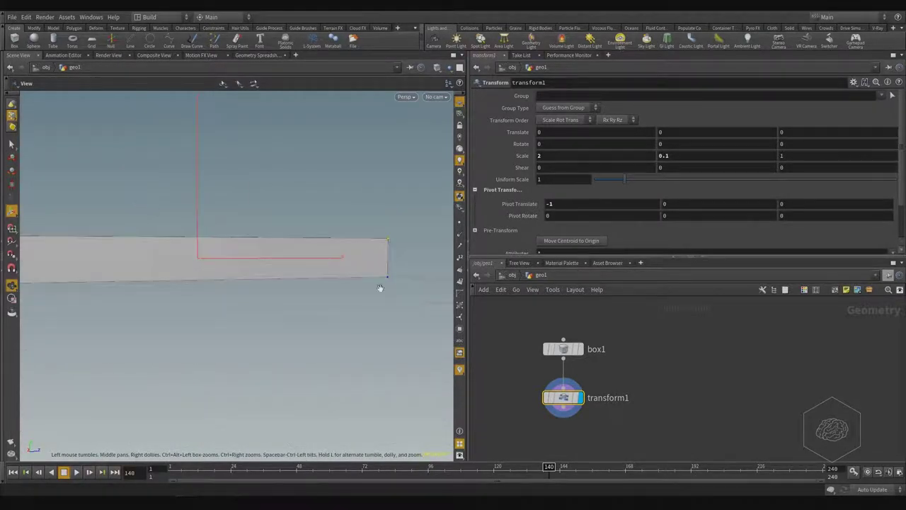
key(t)
mouse_move(255, 209)
mouse_down()
mouse_move(146, 213)
mouse_move(248, 219)
mouse_up()
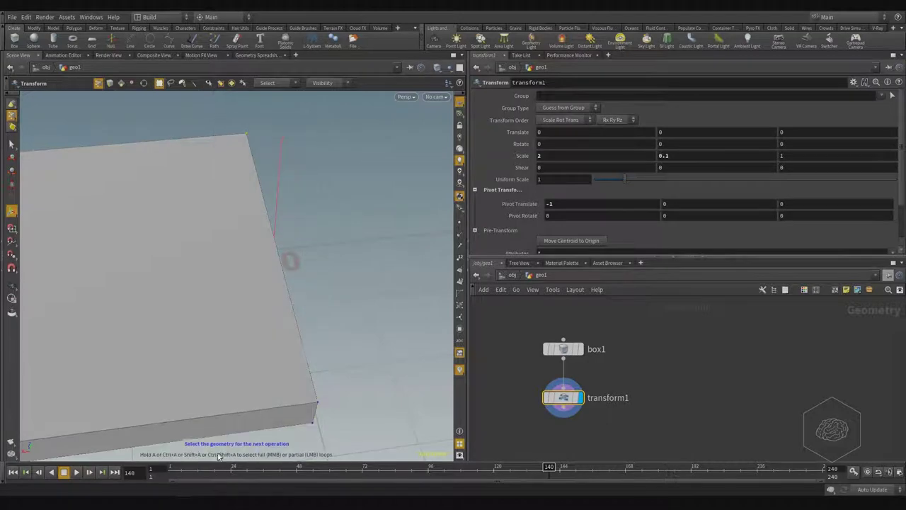
Step: Box-select the four corner points at the stair step's pivot end, and switch the viewport to wireframe to check them
drag(380, 116, 140, 494)
key(w)
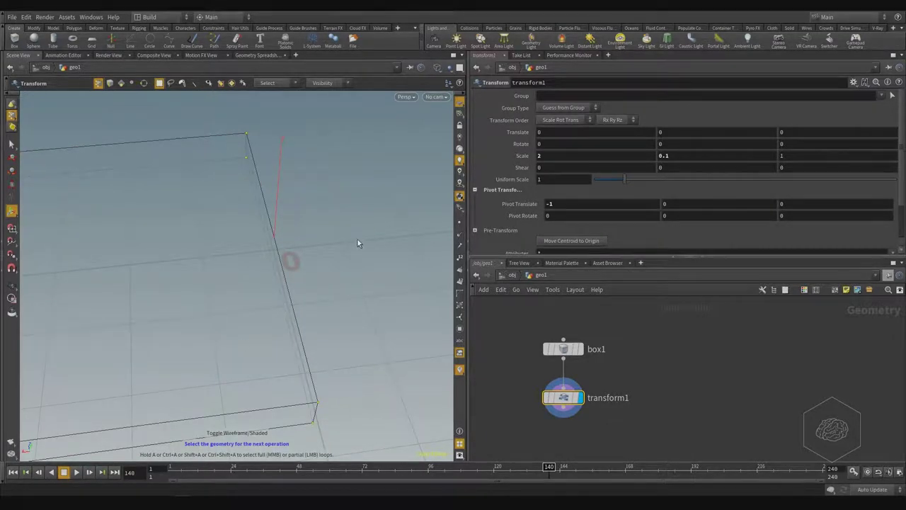
key(Escape)
drag(358, 239, 395, 286)
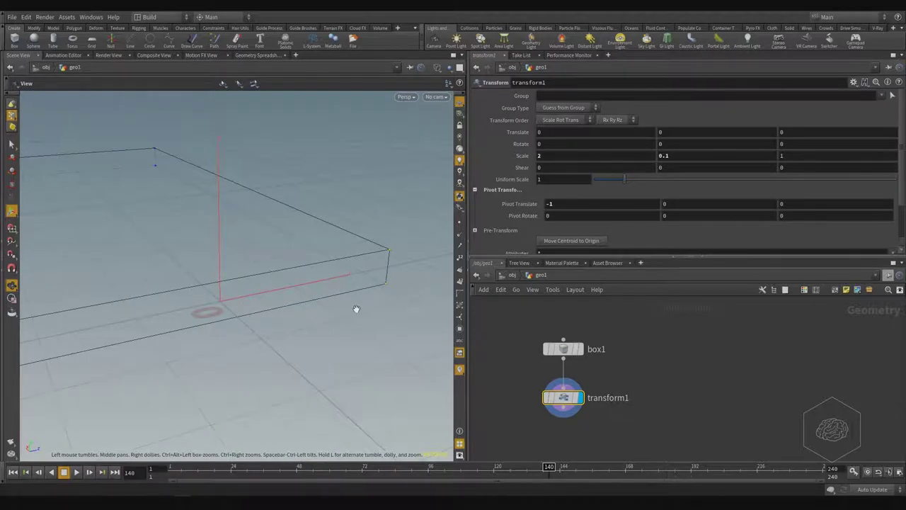
key(Return)
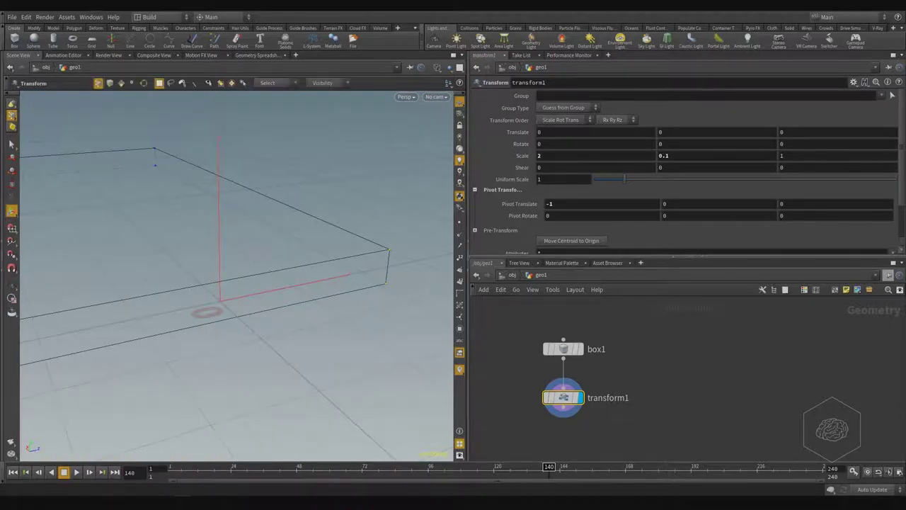
key(Escape)
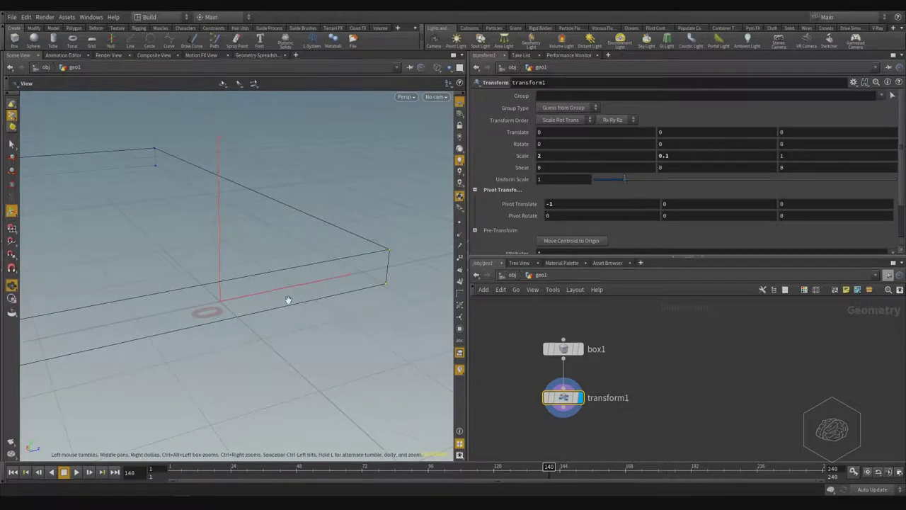
drag(289, 300, 360, 253)
drag(273, 304, 310, 288)
scroll(311, 288, up, 2)
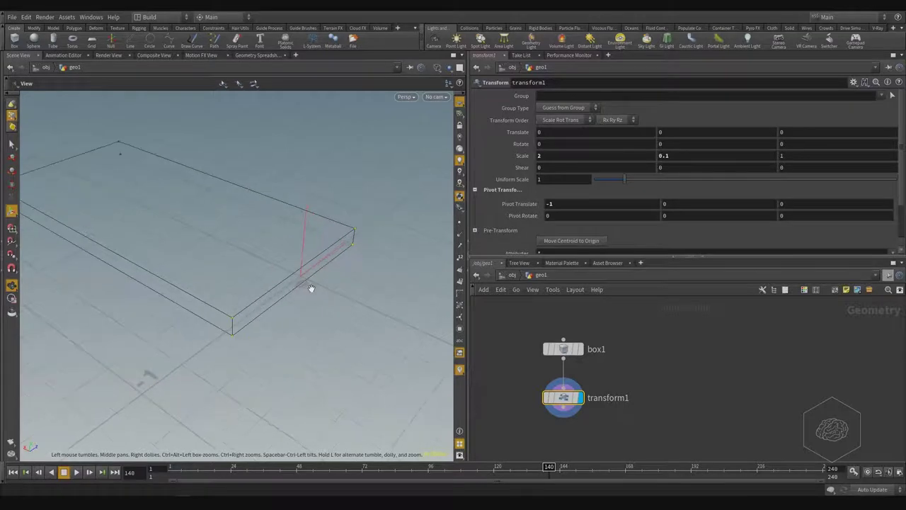
middle_drag(289, 297, 301, 272)
Step: Activate the Scale tool on the four selected points, adding an Edit node below the transform
click(11, 159)
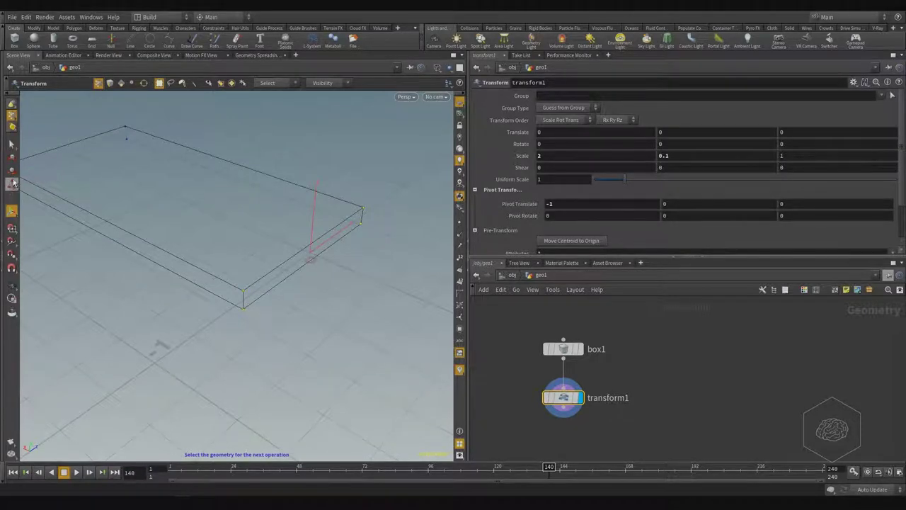
click(11, 185)
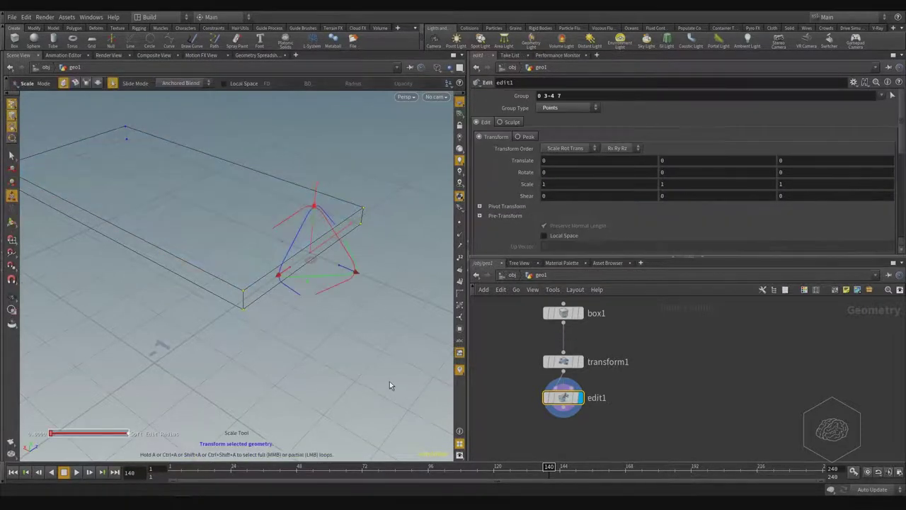
scroll(647, 440, up, 5)
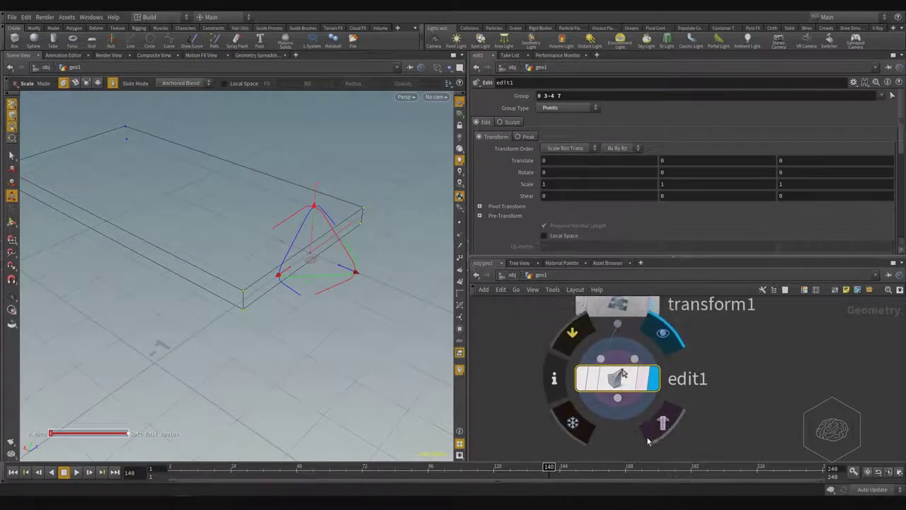
drag(781, 364, 500, 428)
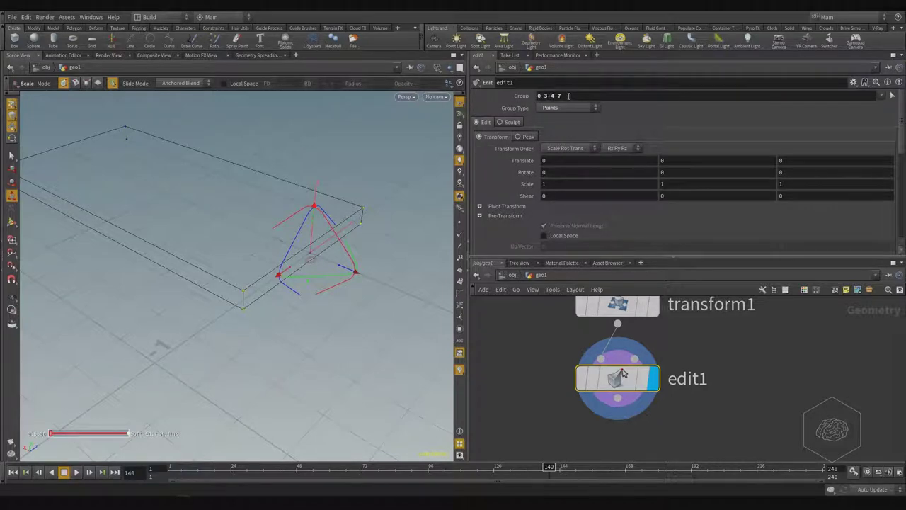
Step: Compare the Edit node's point group with the point numbers in the viewport, and briefly display the point normals
drag(567, 96, 521, 98)
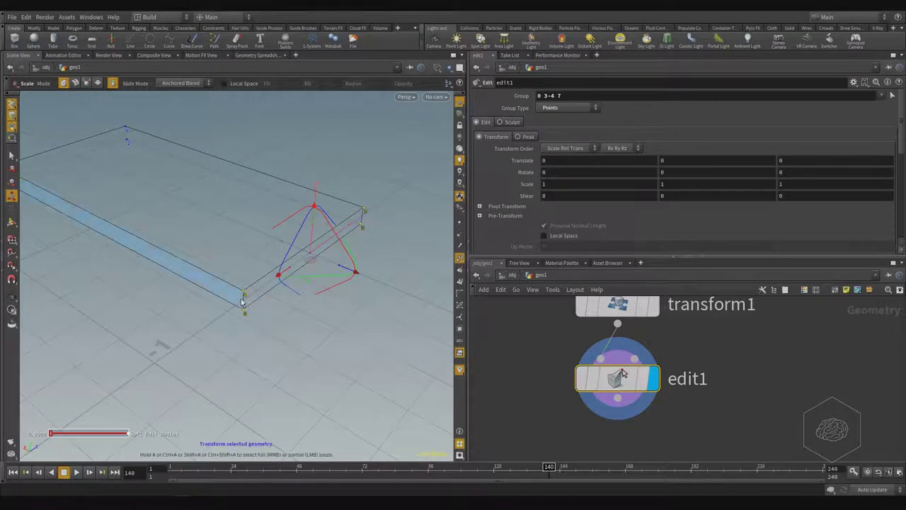
key(Escape)
scroll(235, 344, up, 5)
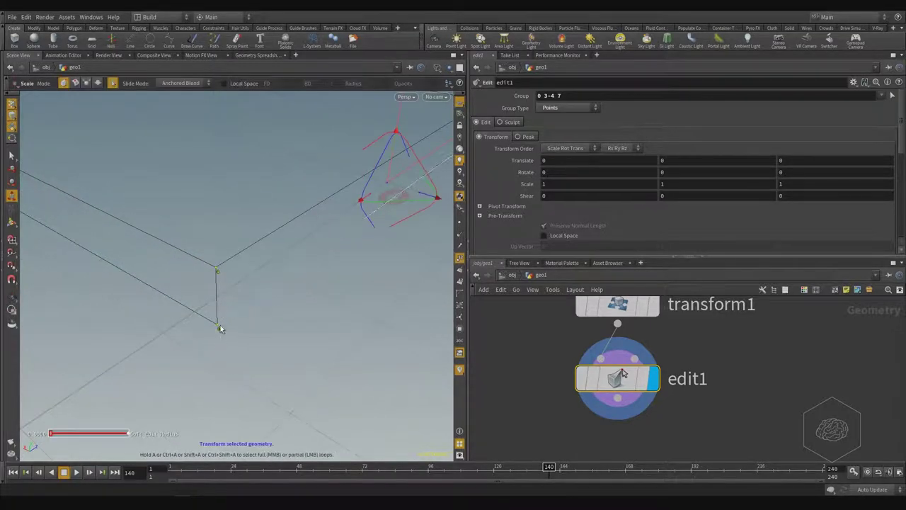
alt+middle_drag(416, 283, 253, 383)
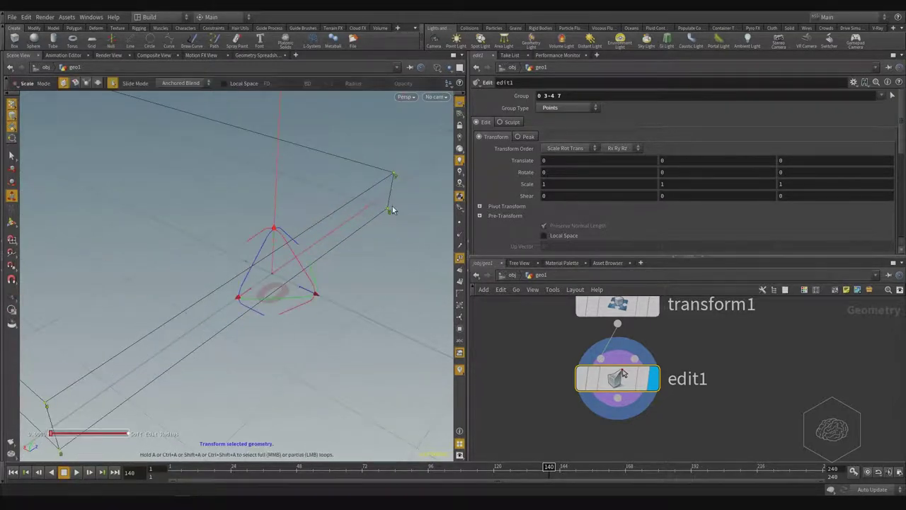
alt+scroll(346, 275, down, 6)
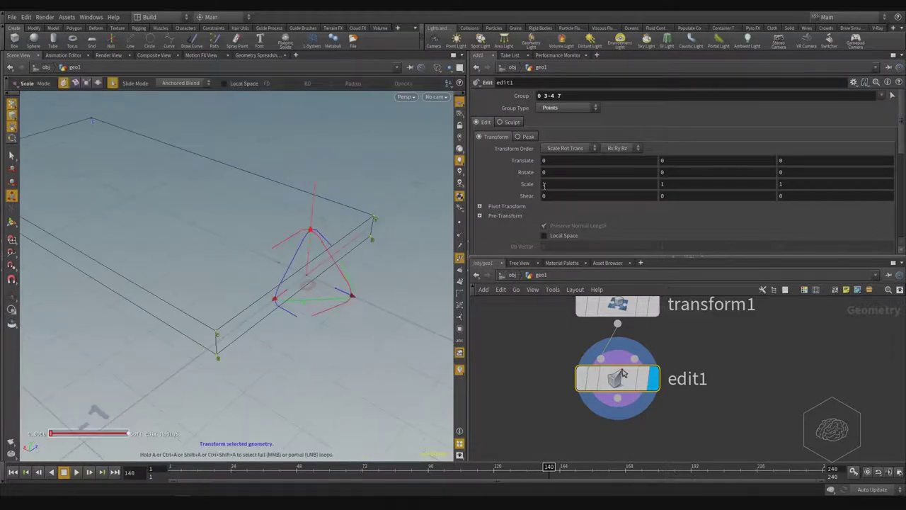
click(460, 235)
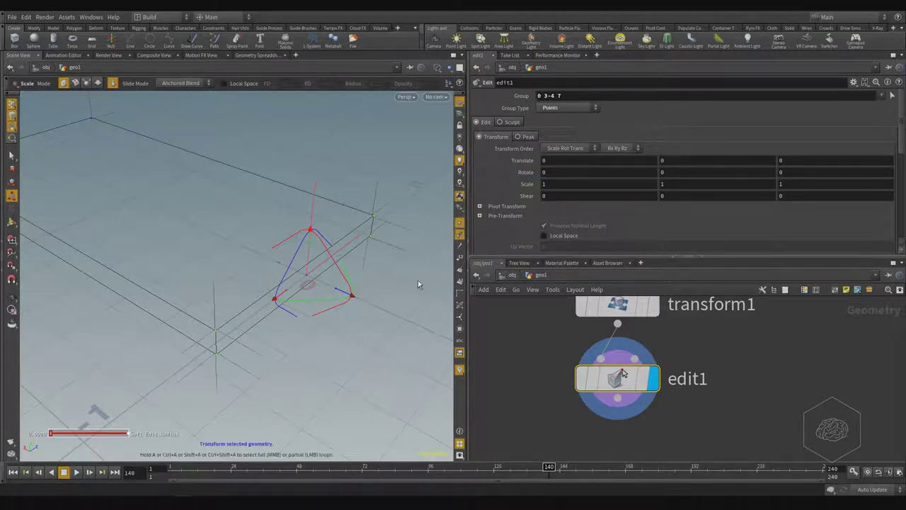
click(460, 235)
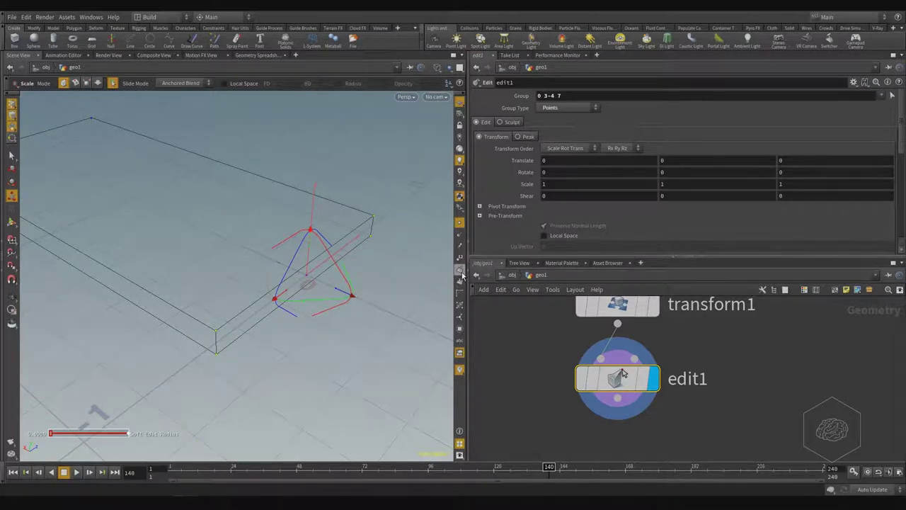
Step: Inspect the stair step's four selected end points from several angles, toggling the viewport's display overlays
click(461, 273)
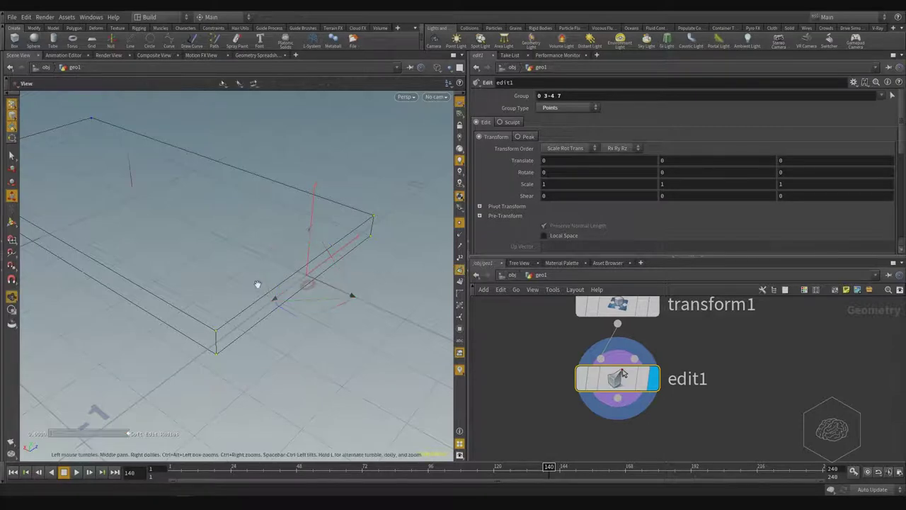
alt+drag(257, 285, 418, 274)
alt+drag(184, 267, 442, 269)
drag(286, 268, 253, 277)
drag(237, 351, 429, 279)
key(Return)
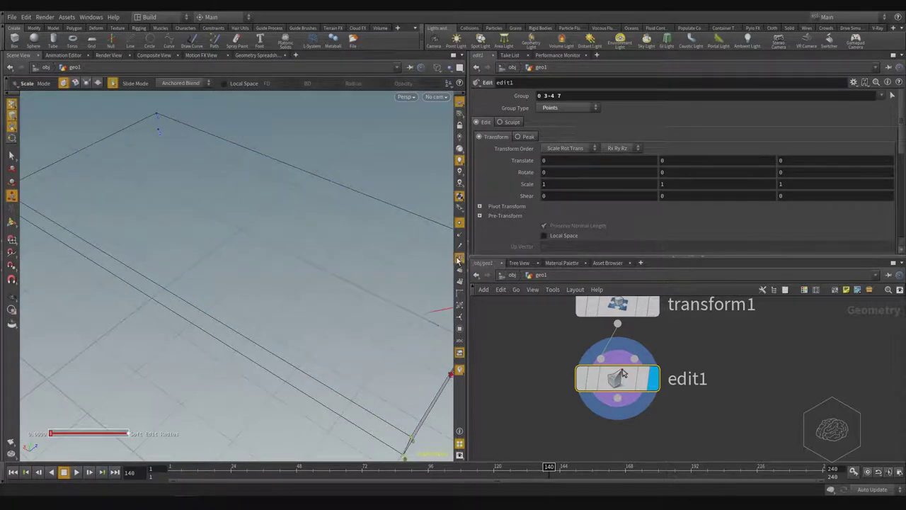
key(Escape)
mouse_move(396, 290)
mouse_down()
mouse_move(264, 262)
mouse_move(283, 281)
mouse_move(273, 281)
mouse_move(408, 277)
mouse_up()
key(Return)
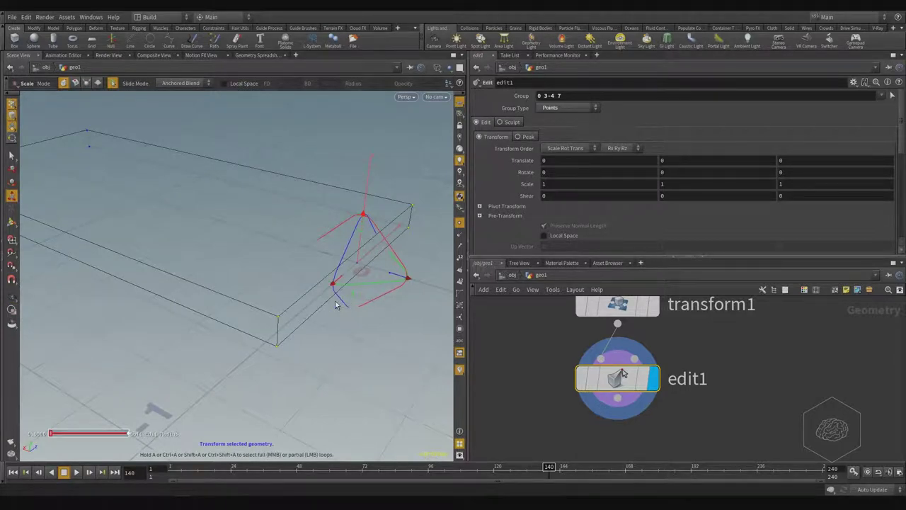
Step: Scale the four selected end points along Z to about 0.49 and inspect the stair step's taper
key(Escape)
drag(335, 304, 148, 334)
middle_drag(149, 335, 239, 321)
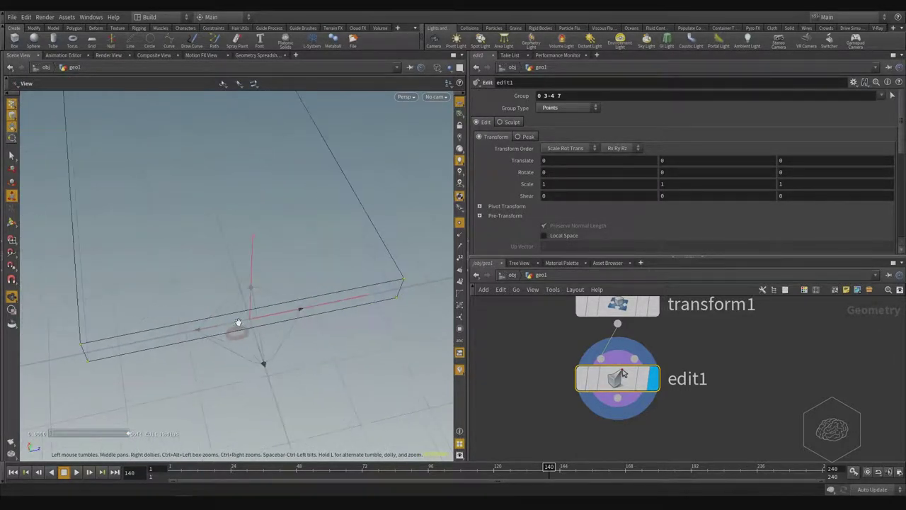
drag(208, 329, 230, 326)
alt+drag(157, 349, 327, 357)
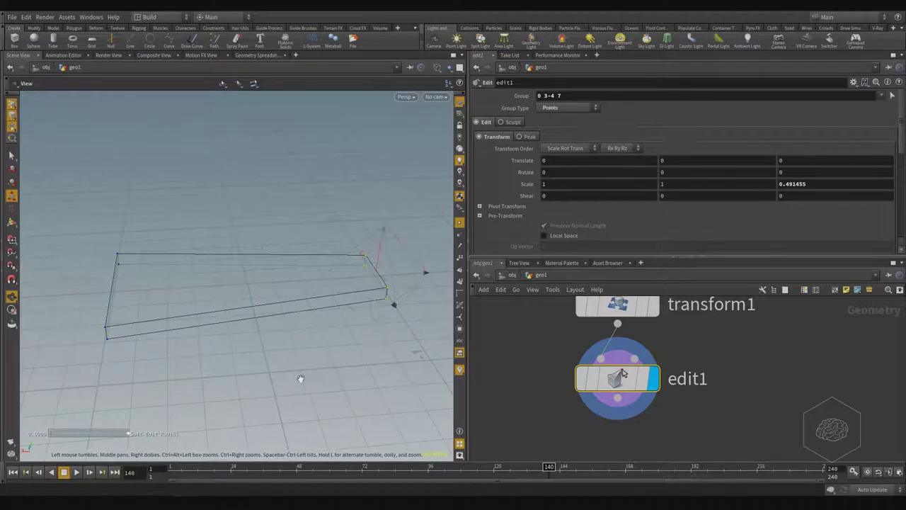
key(Return)
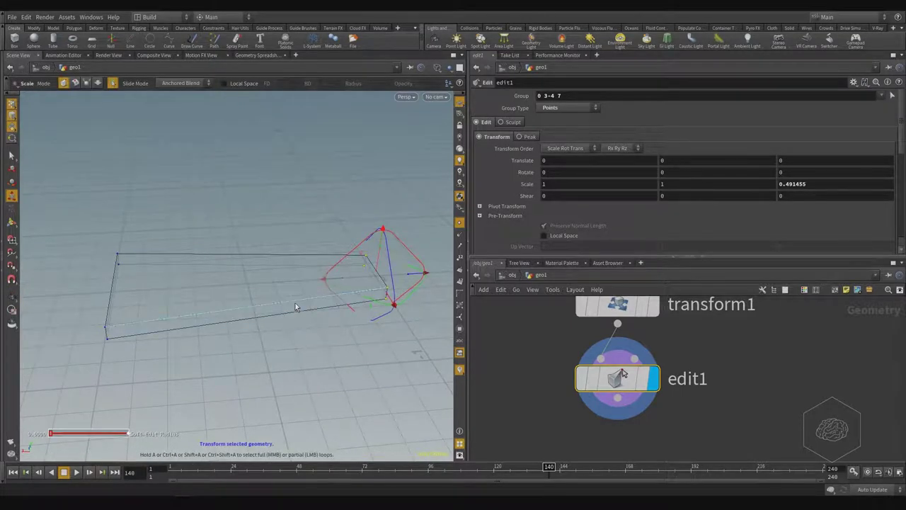
middle_drag(695, 435, 695, 384)
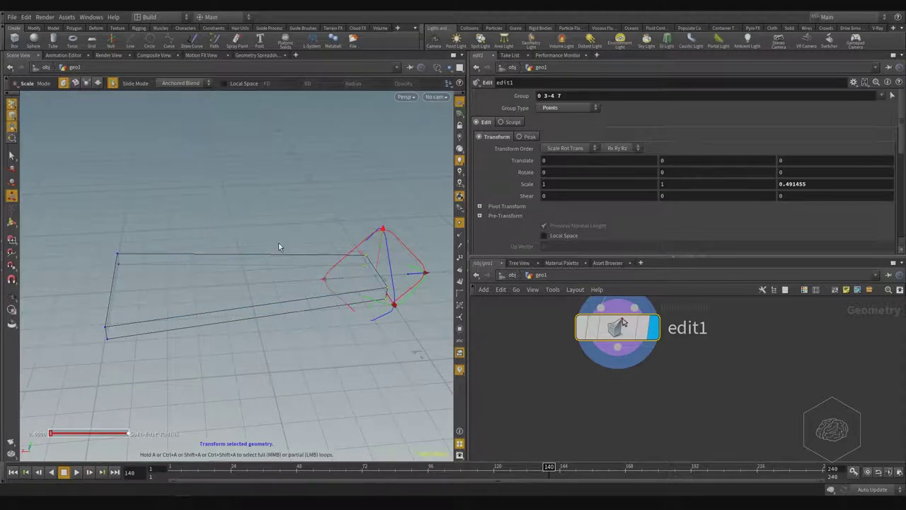
alt+drag(272, 252, 329, 280)
key(Return)
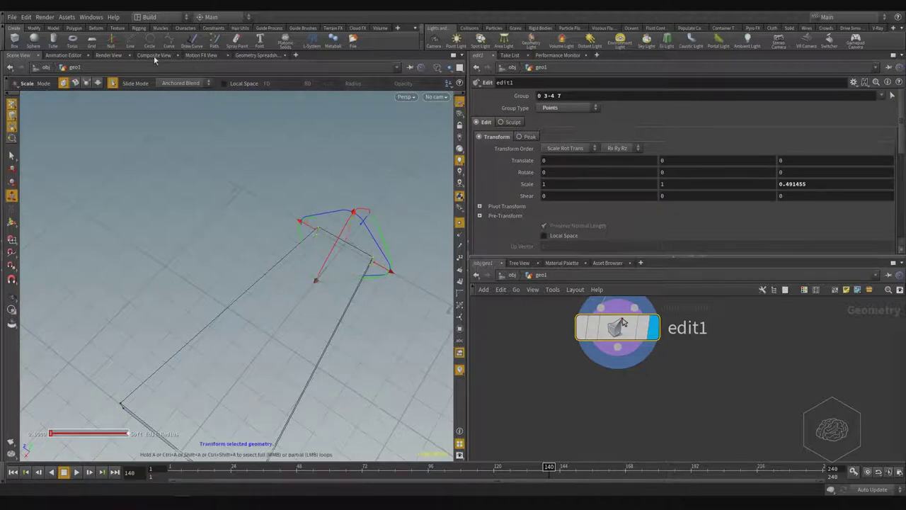
key(Escape)
drag(211, 226, 109, 168)
key(Return)
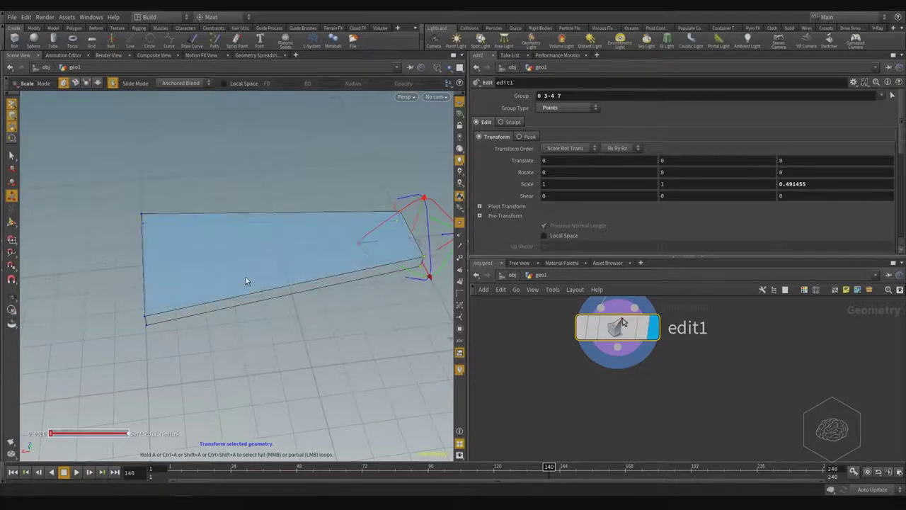
Step: Display the Polygon modeling tools, widen their shelf, and check the point-selection options
click(34, 28)
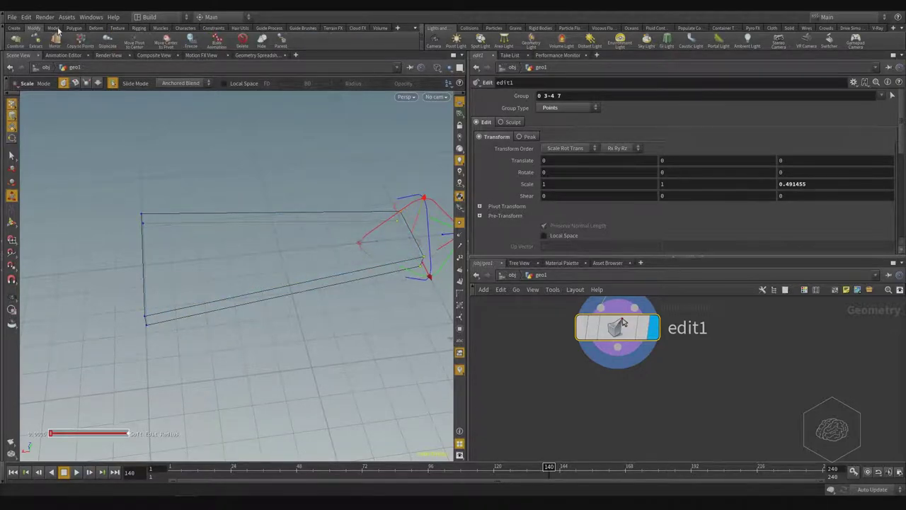
click(54, 28)
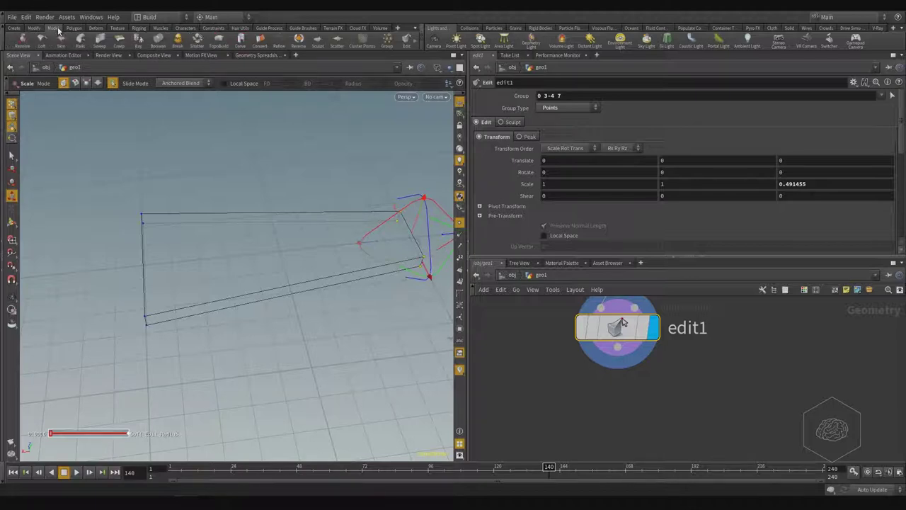
click(74, 28)
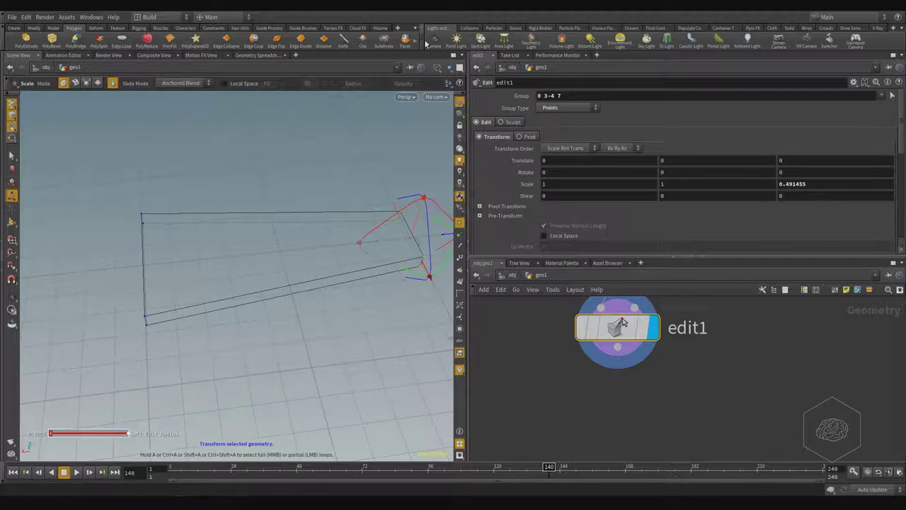
drag(421, 40, 470, 41)
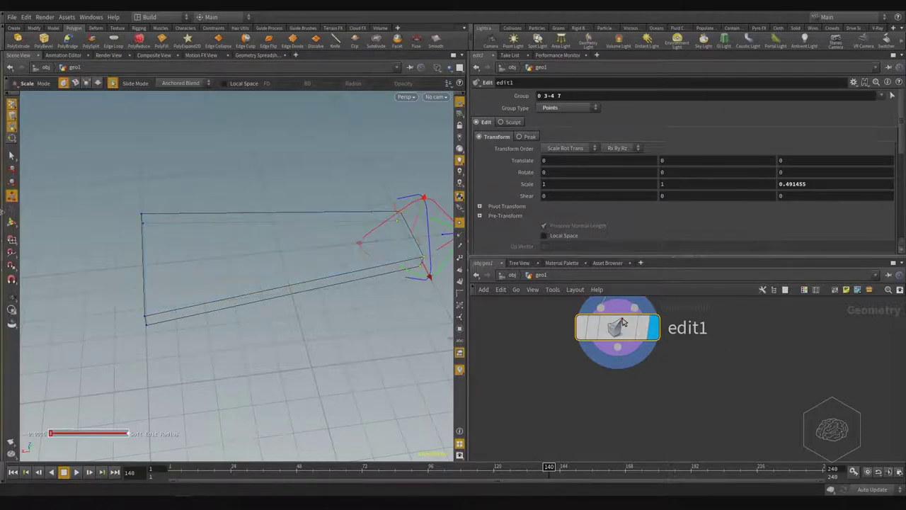
right_click(12, 107)
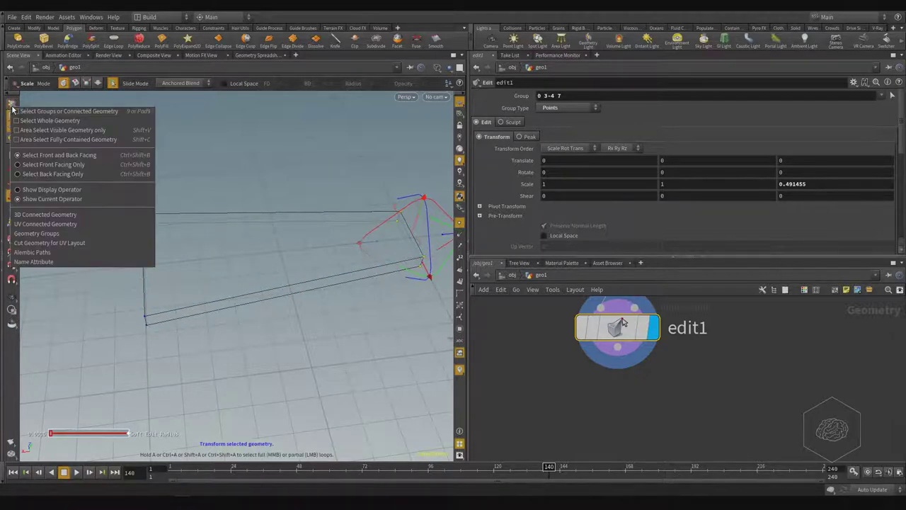
click(12, 106)
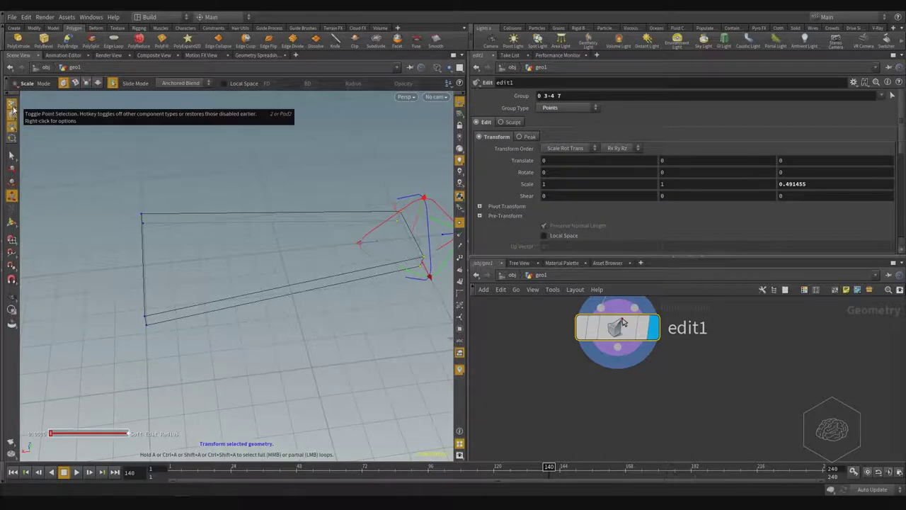
Step: Set the Edit node's Z scale to exactly 0.5 and clear the point selection
alt+middle_drag(350, 178, 288, 208)
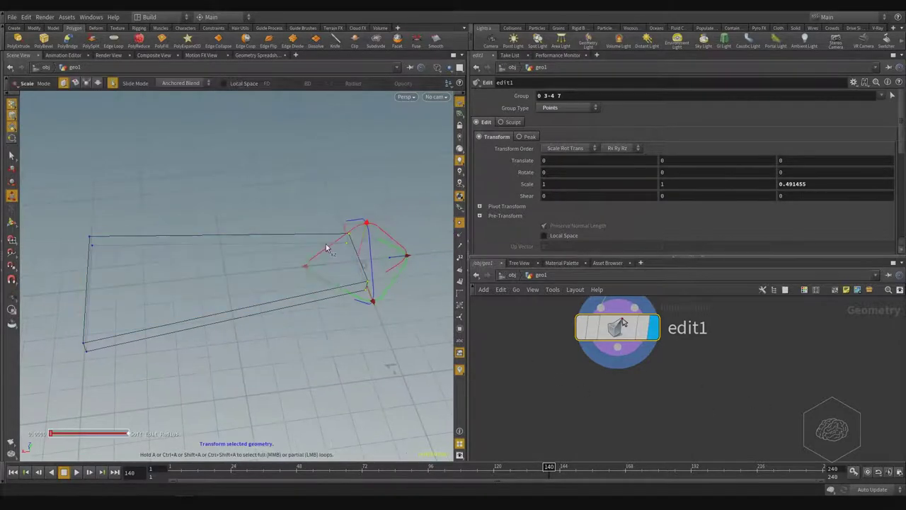
key(Return)
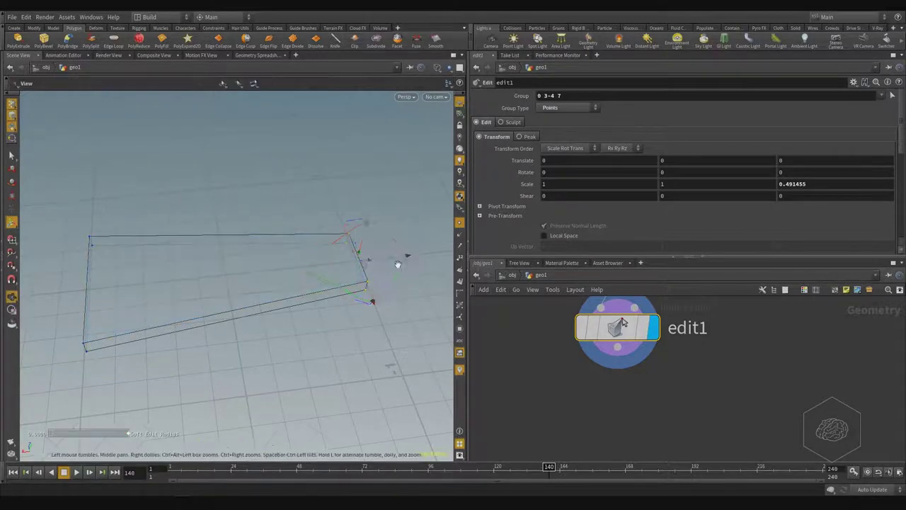
alt+drag(398, 265, 330, 290)
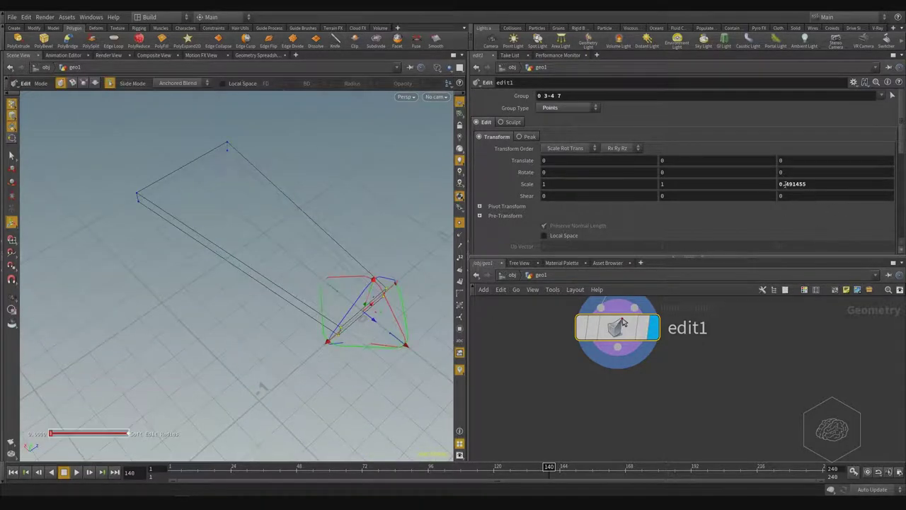
double_click(784, 184)
text(5)
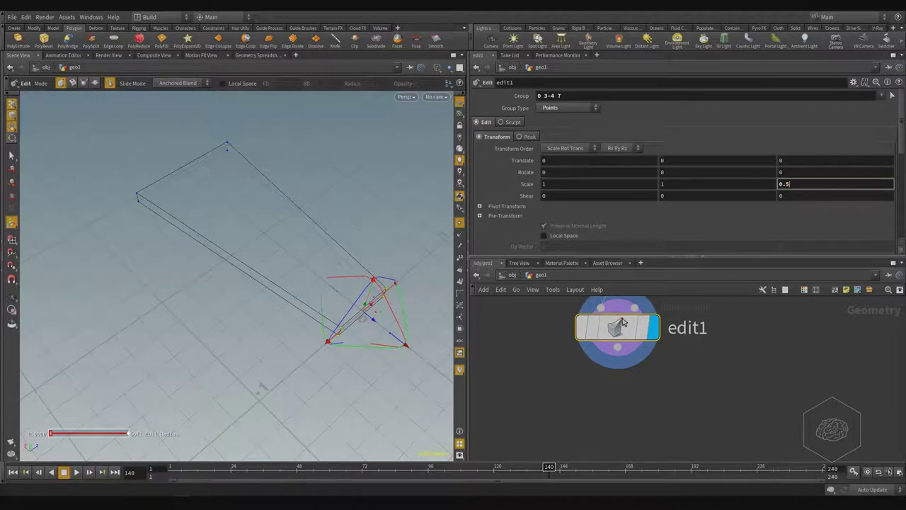
key(Return)
click(393, 246)
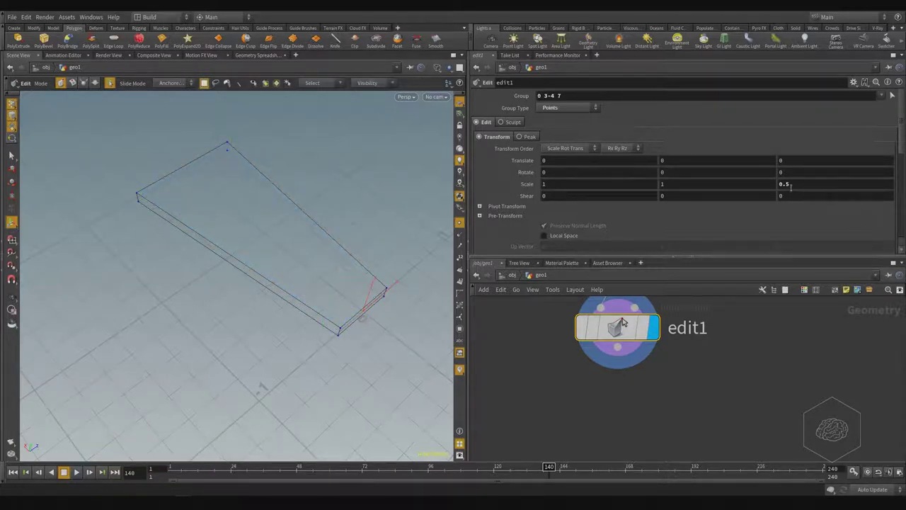
Step: Switch to edge selection and select the stair step's four long edges
alt+drag(47, 228, 141, 233)
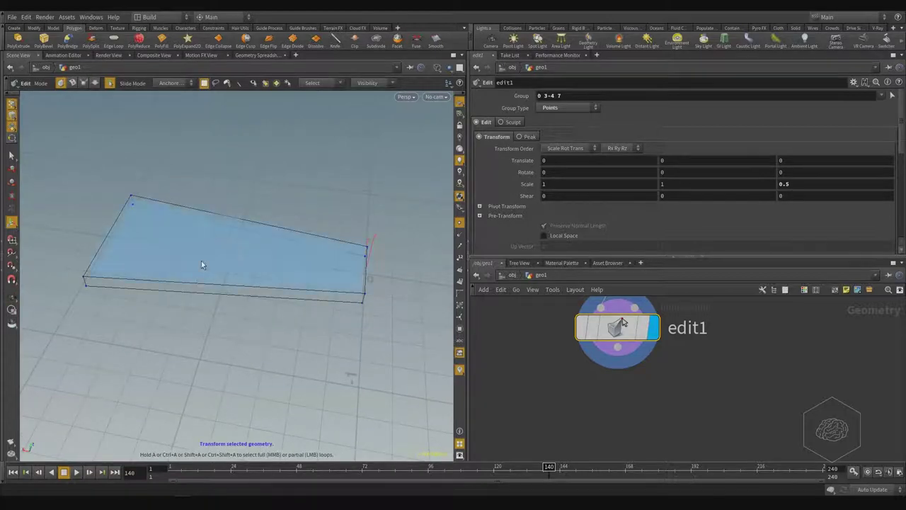
click(12, 153)
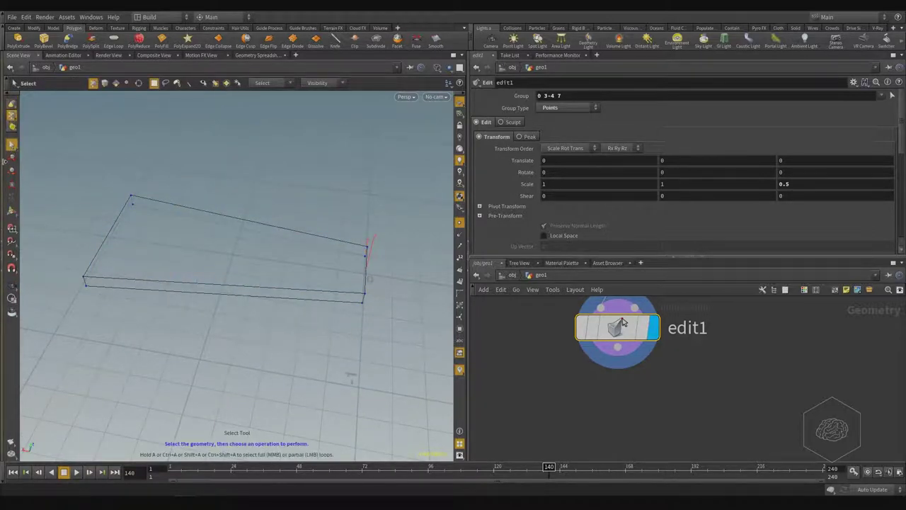
click(13, 115)
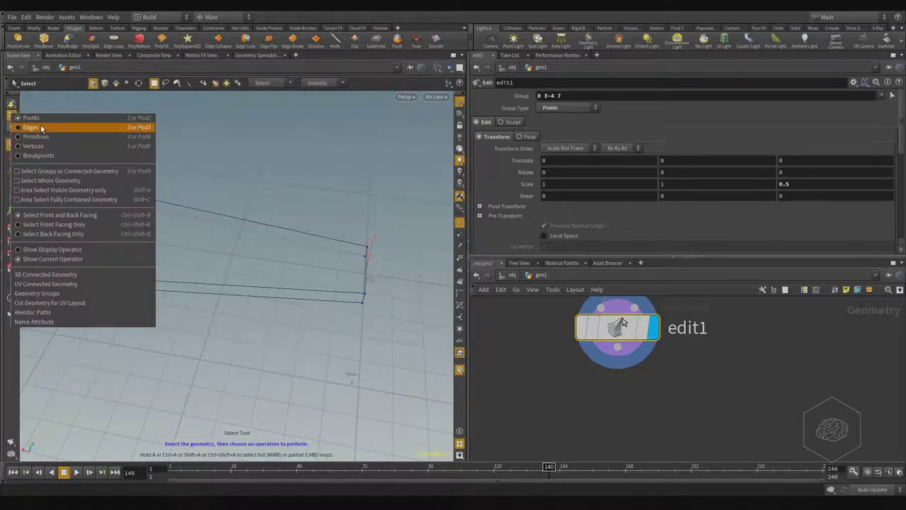
click(40, 128)
drag(331, 154, 217, 367)
key(Escape)
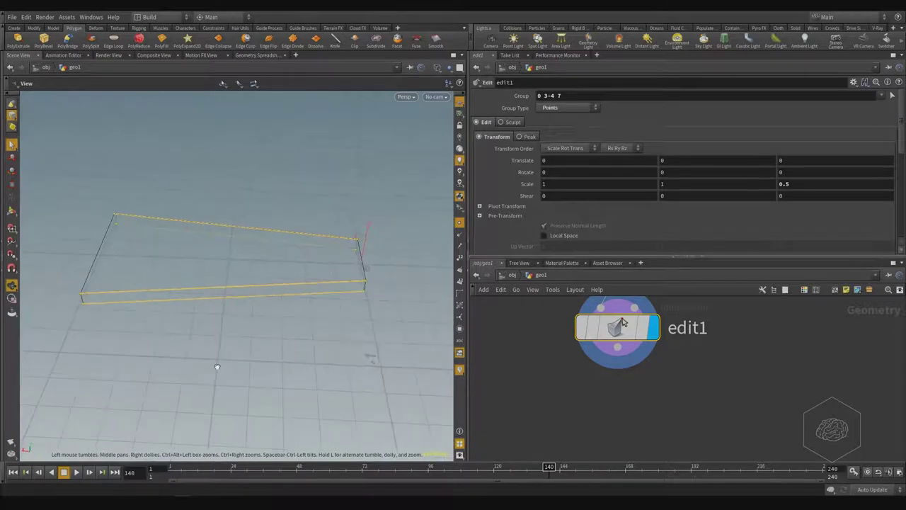
key(s)
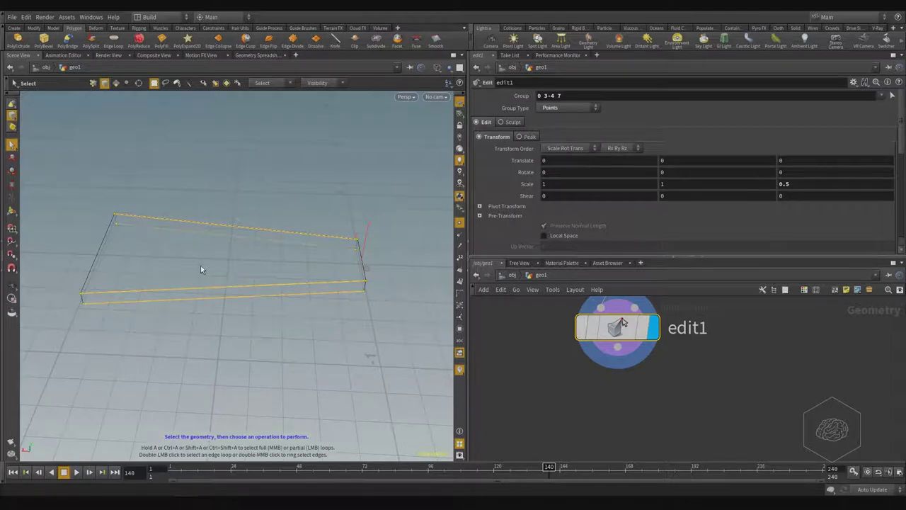
alt+middle_drag(279, 264, 290, 281)
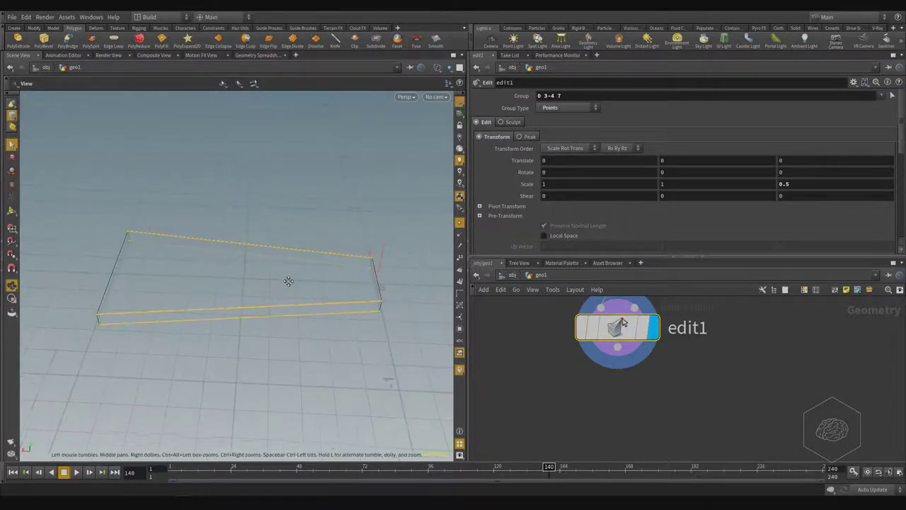
Step: Search the operators that can follow the Edit node for edge and split tools
middle_drag(717, 389, 705, 373)
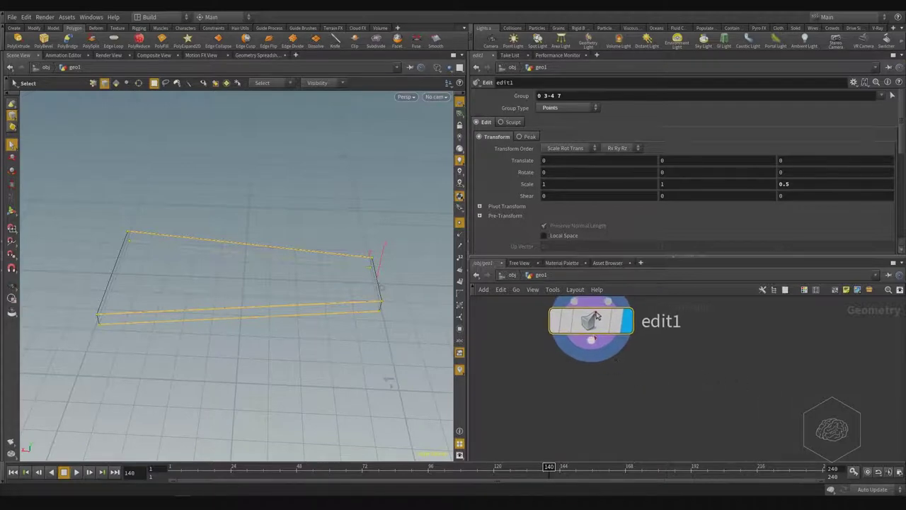
click(590, 343)
key(Tab)
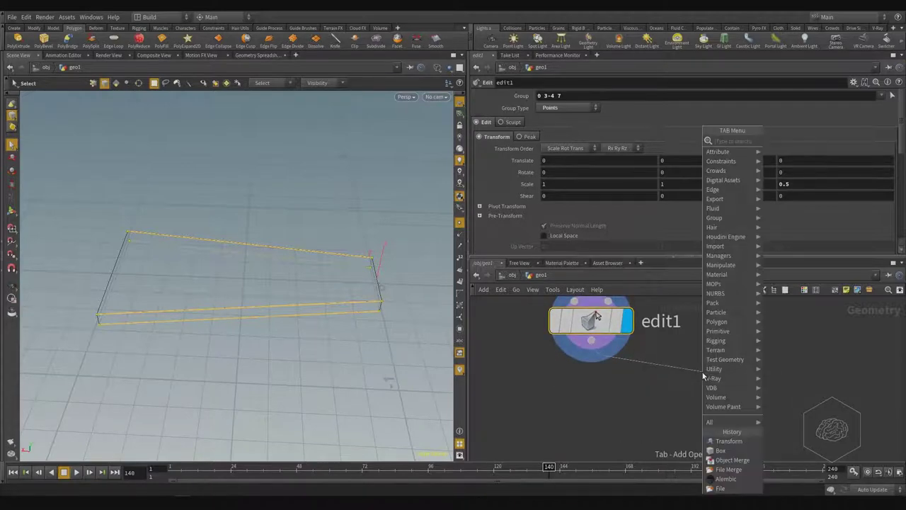
text(edge)
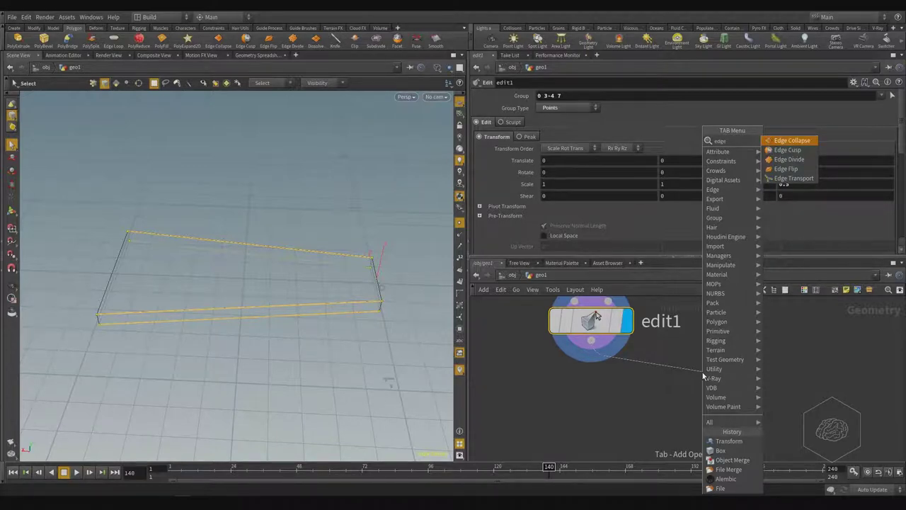
key(BackSpace)
key(BackSpace)
key(BackSpace)
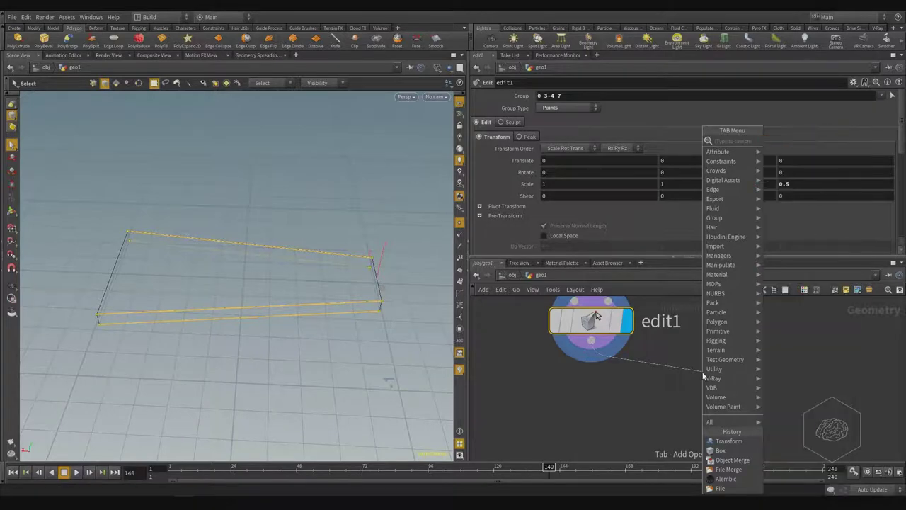
text(spli)
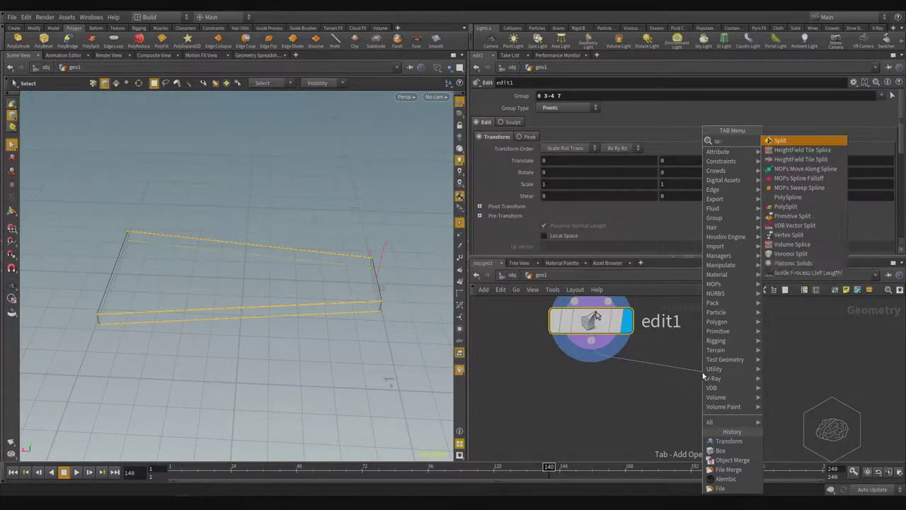
key(BackSpace)
key(BackSpace)
key(BackSpace)
key(BackSpace)
text(ed)
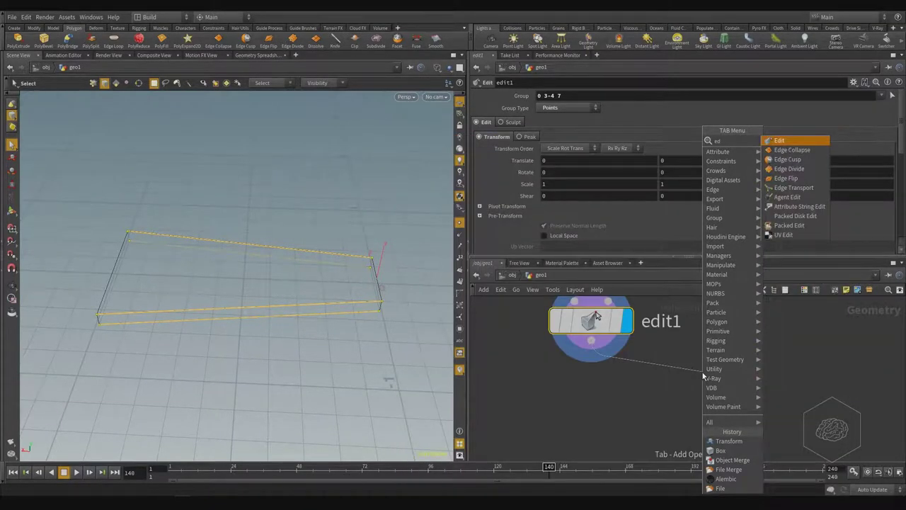
key(BackSpace)
key(BackSpace)
Step: Look up the PolySplit operator as a follow-up to the Edit node
text(polys)
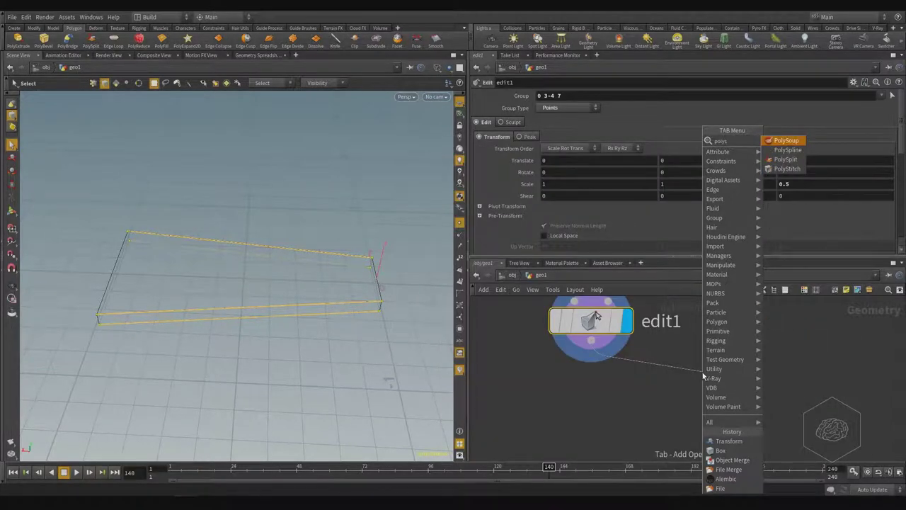
key(Down)
key(Down)
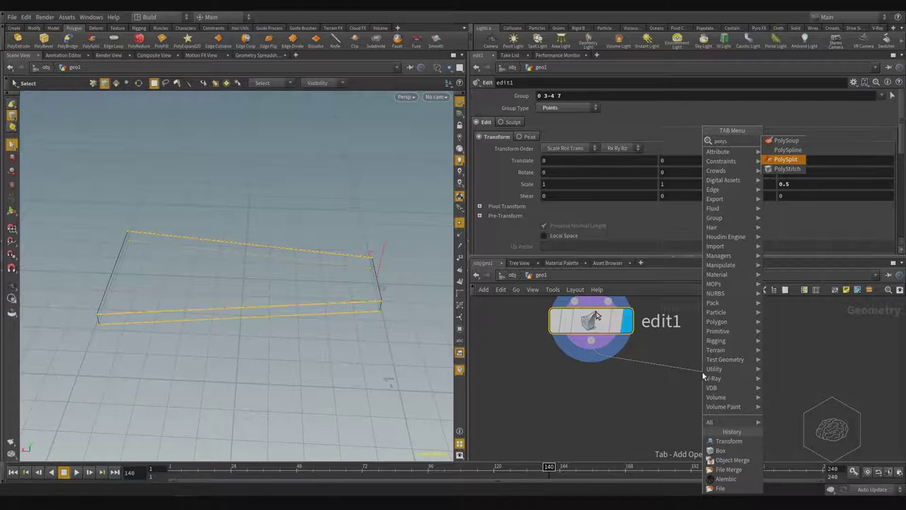
key(Return)
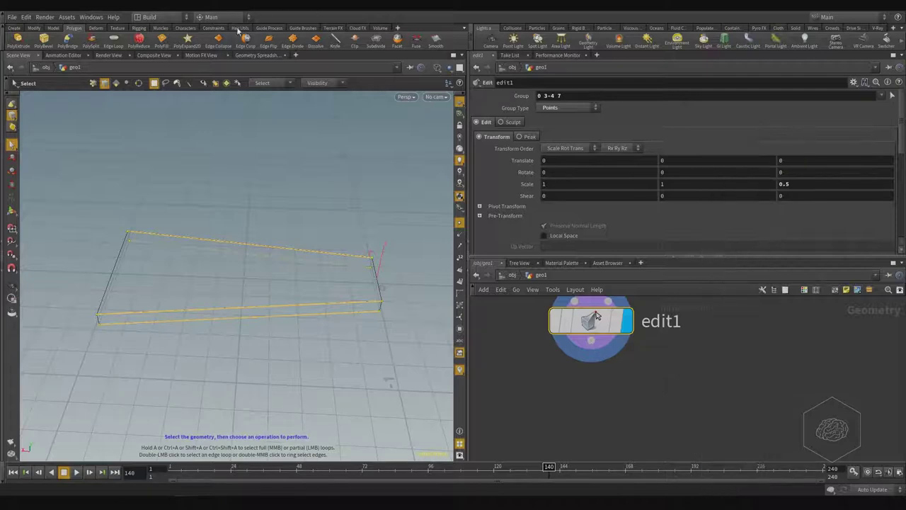
Step: Insert an edge loop across the tapered stair step, about 0.29 along its long edge near the wide end
click(113, 46)
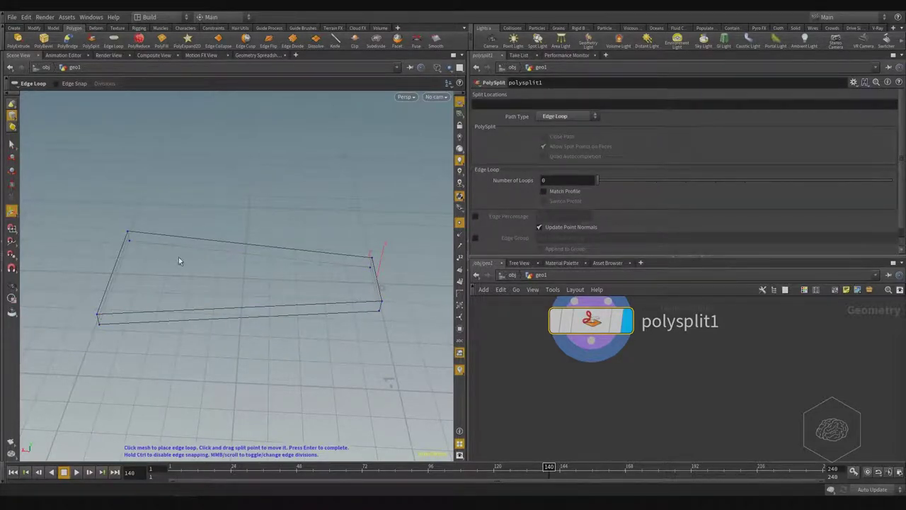
middle_drag(685, 362, 695, 427)
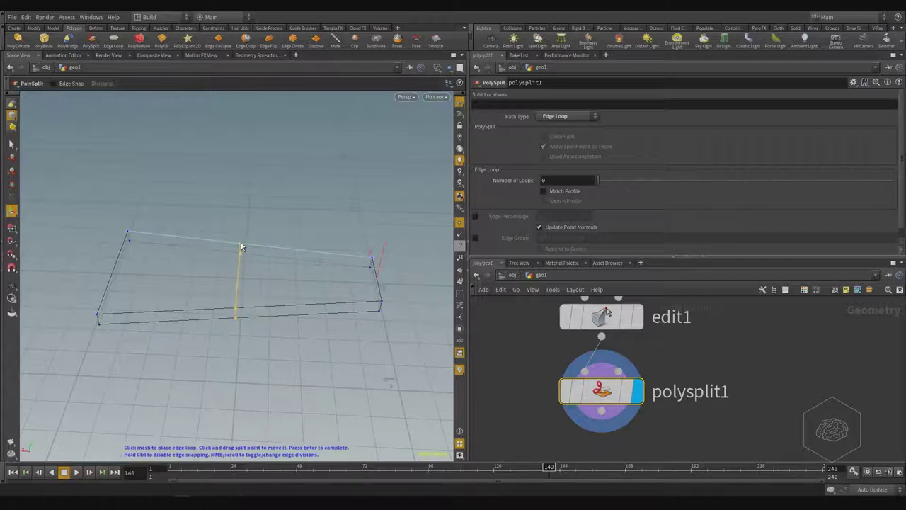
click(196, 238)
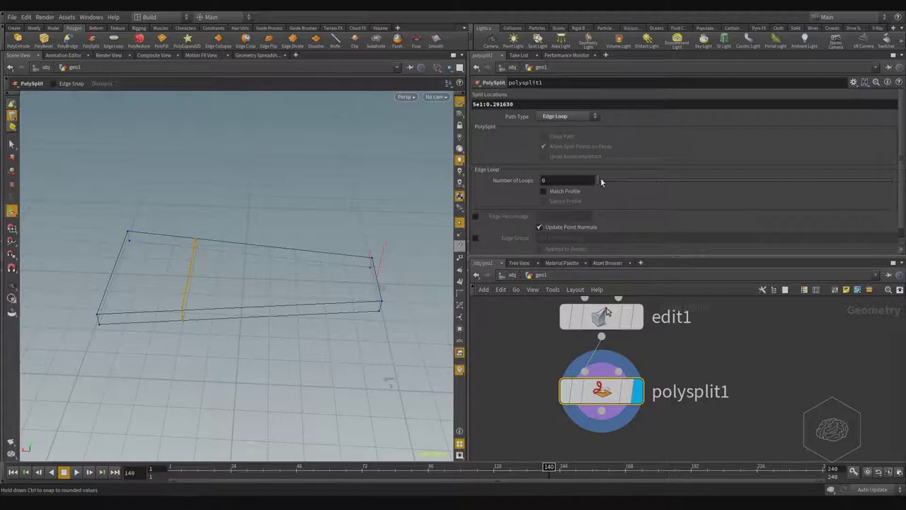
Step: Try 2 loops on the edge-loop split and return the number of loops to 0
drag(601, 181, 642, 185)
drag(629, 177, 662, 183)
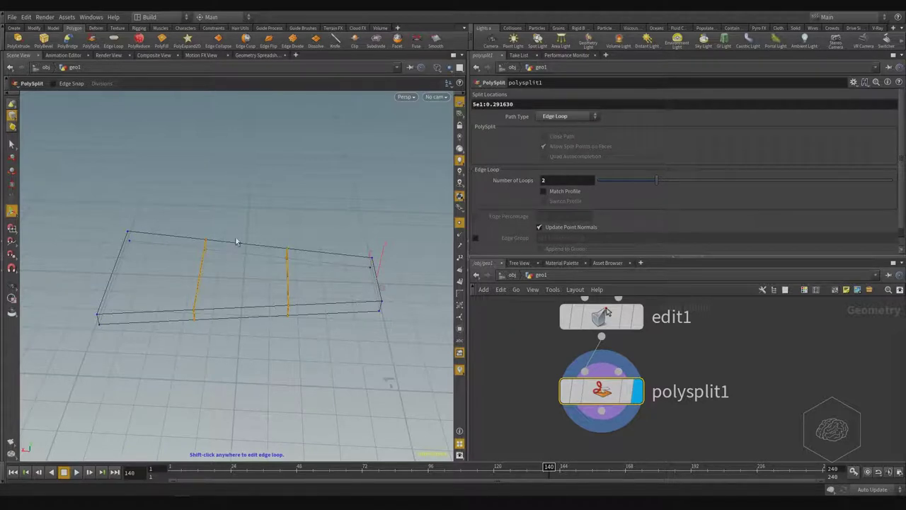
drag(663, 181, 564, 214)
Step: Move the edge-loop PolySplit node aside to make room for another branch below the Edit node
drag(842, 333, 398, 443)
middle_drag(629, 439, 734, 390)
drag(714, 352, 559, 371)
middle_drag(810, 340, 752, 388)
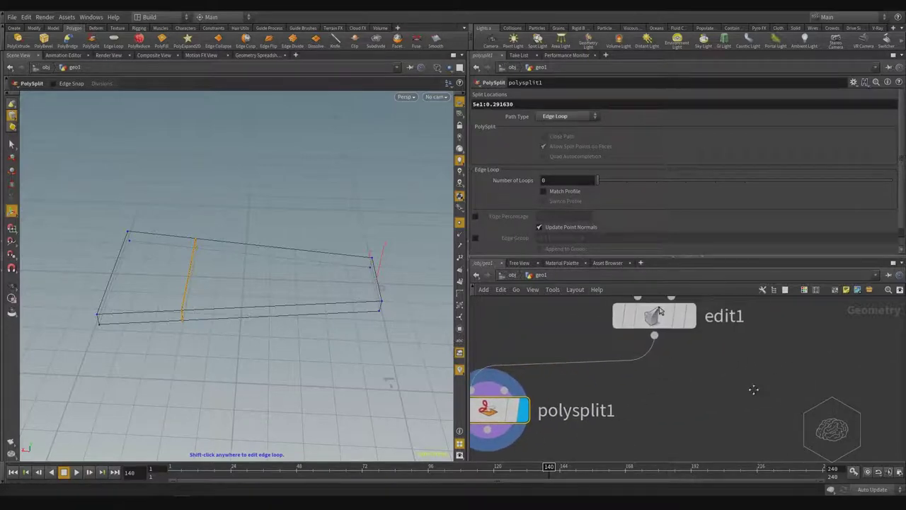
Step: Branch a second PolySplit node off the Edit node's output and display it
click(691, 316)
click(666, 324)
drag(665, 338, 744, 369)
text(split)
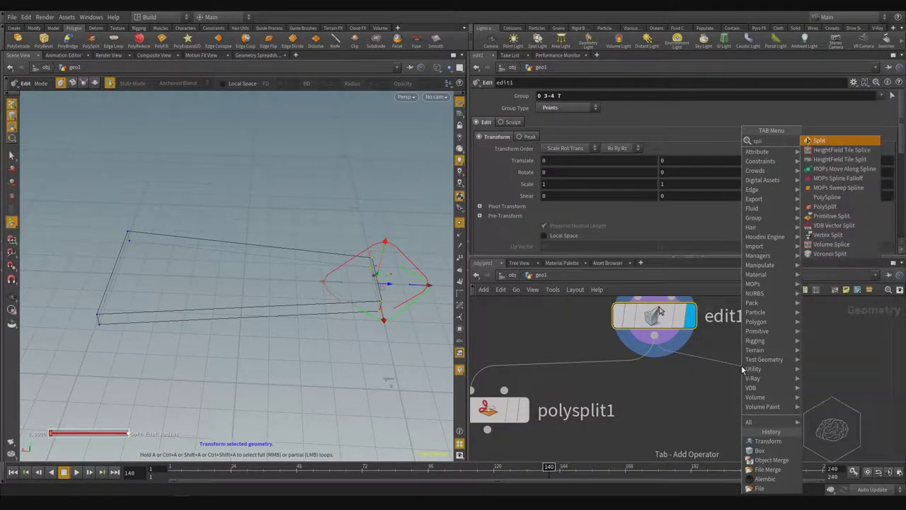
key(Down)
key(Down)
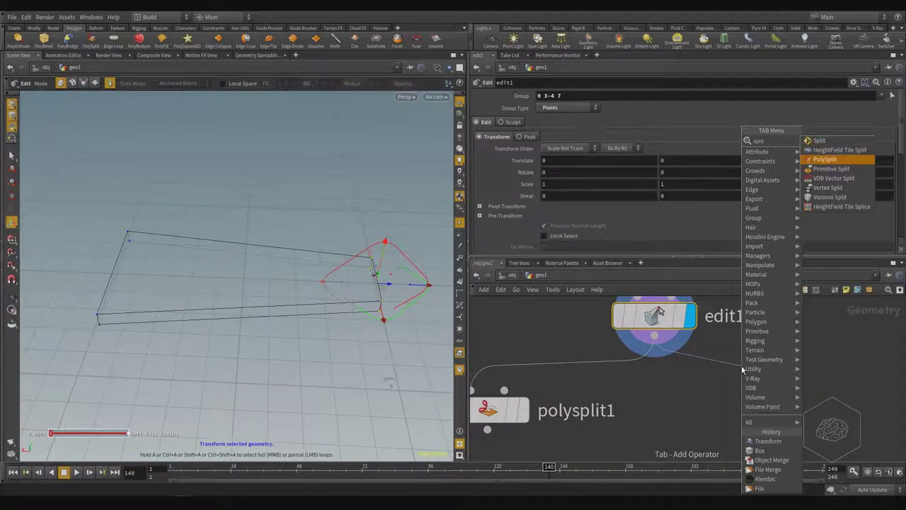
key(Return)
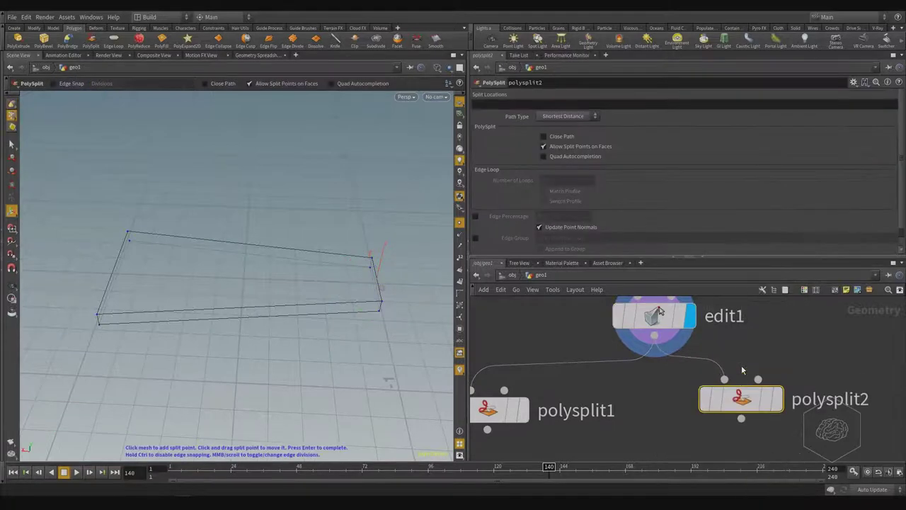
click(777, 398)
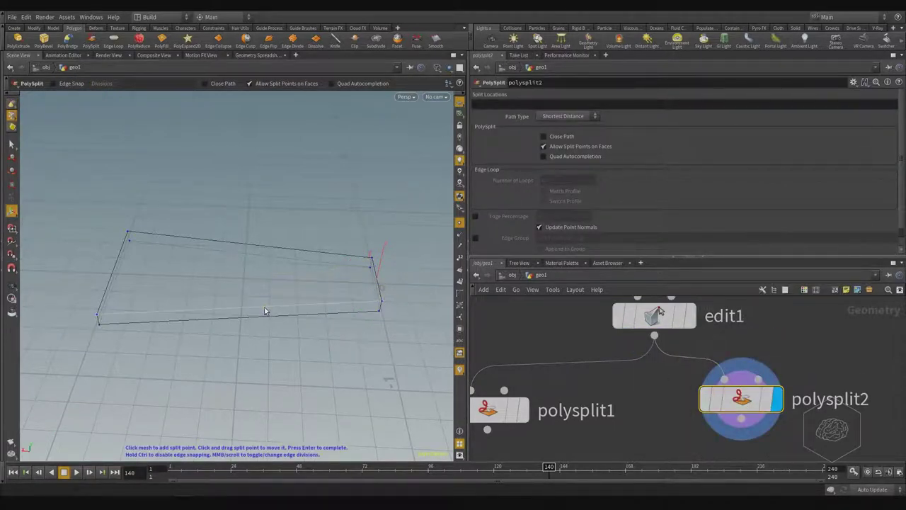
Step: Draw a closed split path around the stair step near its wide end by placing split points on the four long edges
click(167, 312)
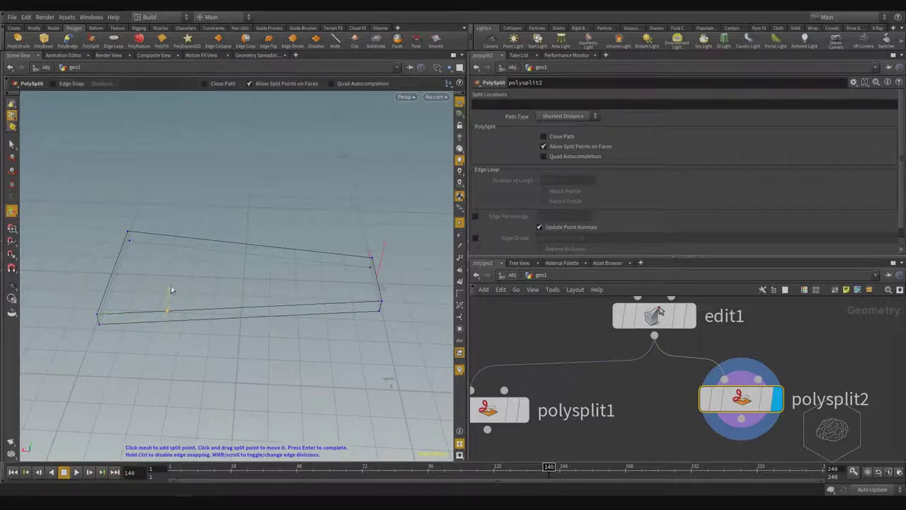
click(196, 241)
alt+drag(286, 196, 257, 221)
alt+middle_drag(376, 225, 219, 204)
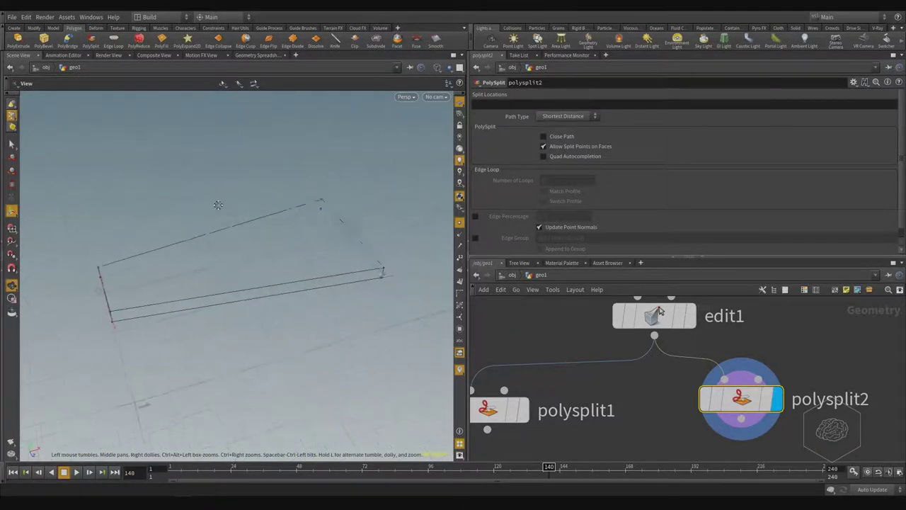
alt+right_drag(219, 204, 332, 308)
key(Return)
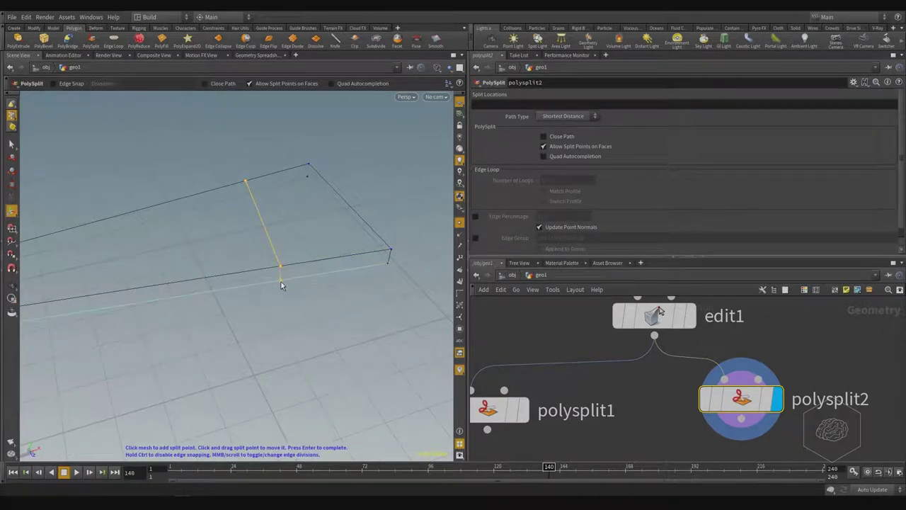
key(Escape)
alt+middle_drag(266, 329, 241, 361)
alt+drag(263, 360, 359, 263)
drag(240, 279, 240, 313)
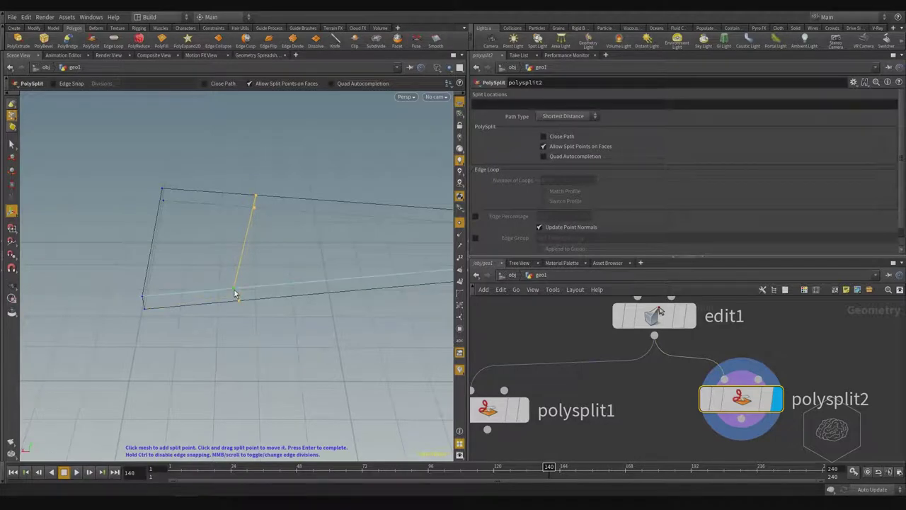
click(235, 291)
alt+right_drag(261, 259, 247, 269)
key(Return)
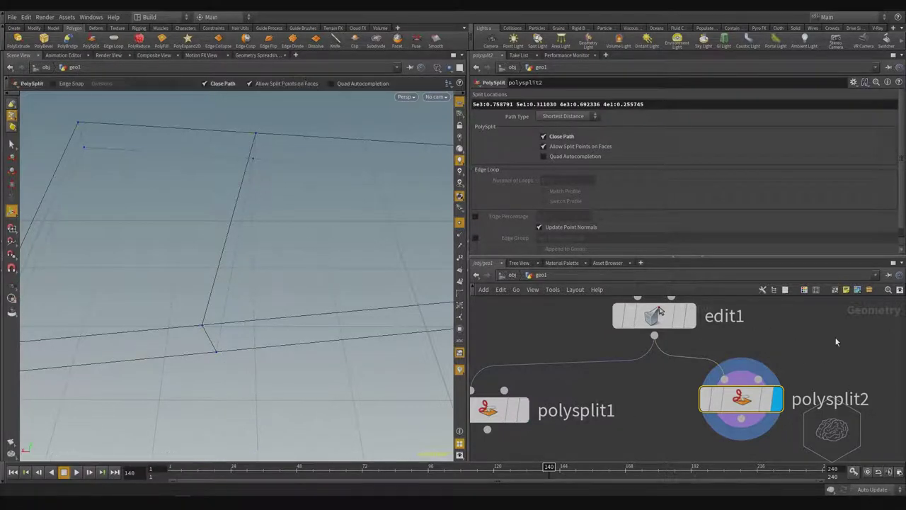
Step: Compare the first PolySplit node's edge loop and Edge Loop settings with the hand-drawn split
drag(831, 349, 690, 453)
middle_drag(831, 335, 722, 329)
drag(636, 388, 784, 383)
middle_drag(598, 389, 672, 393)
middle_drag(542, 427, 673, 418)
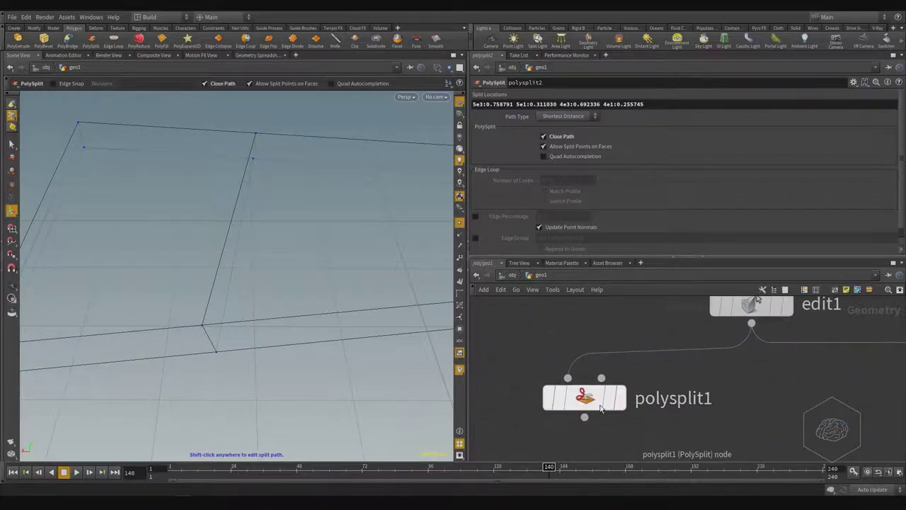
click(602, 403)
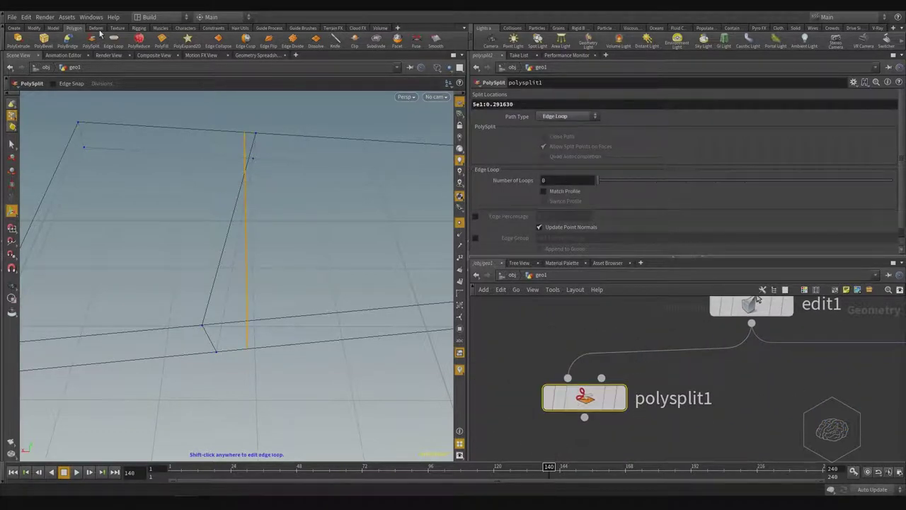
key(Escape)
drag(376, 210, 232, 236)
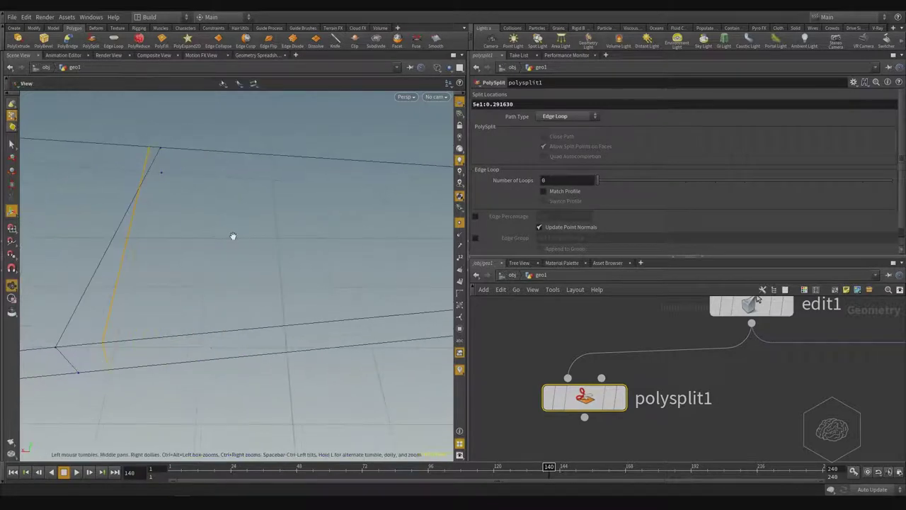
scroll(232, 236, down, 2)
middle_drag(737, 398, 681, 435)
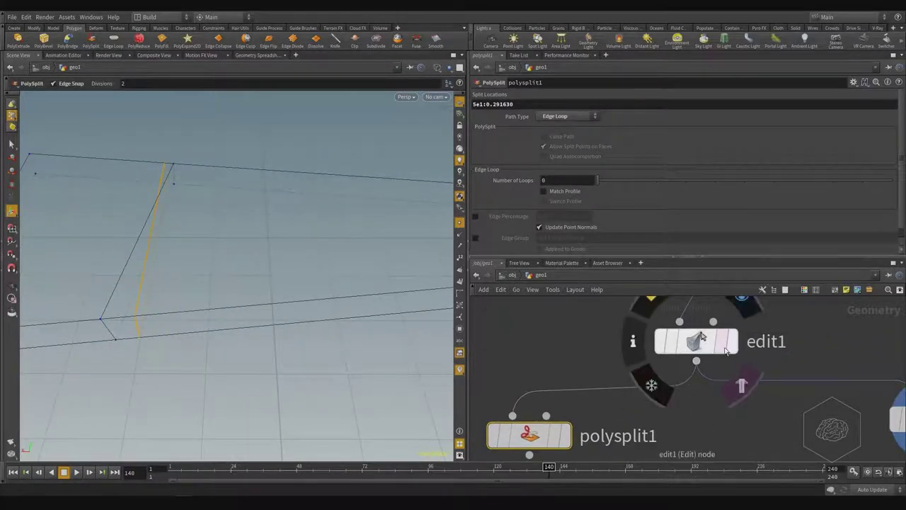
Step: Display the Edit node, clear its point selection and switch to edge selection
click(726, 352)
click(682, 347)
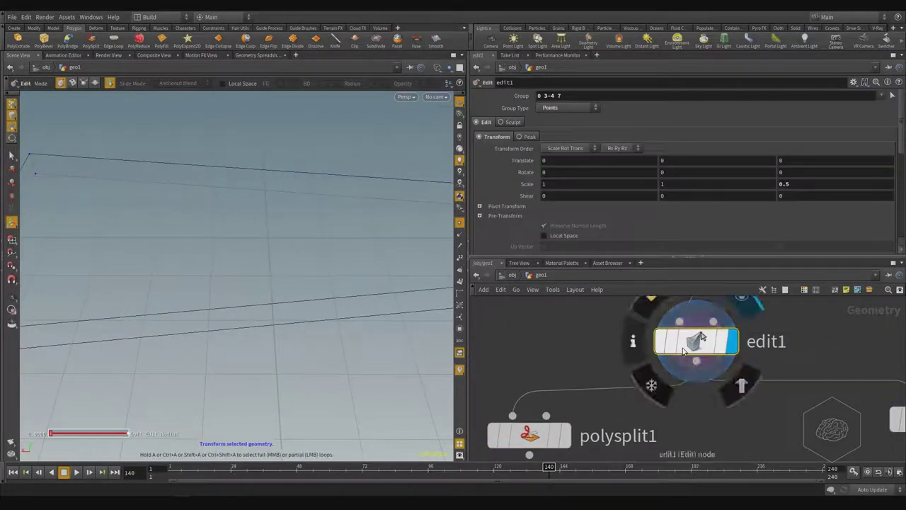
click(239, 152)
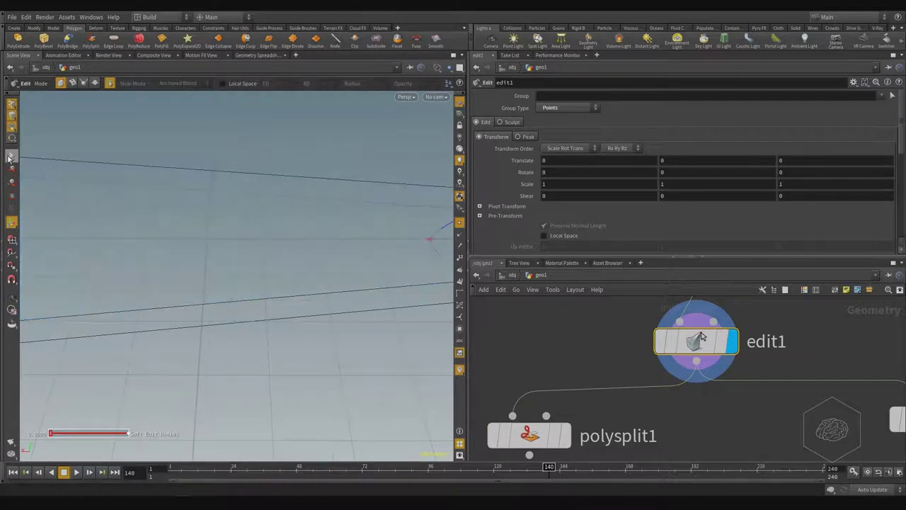
click(9, 157)
click(12, 115)
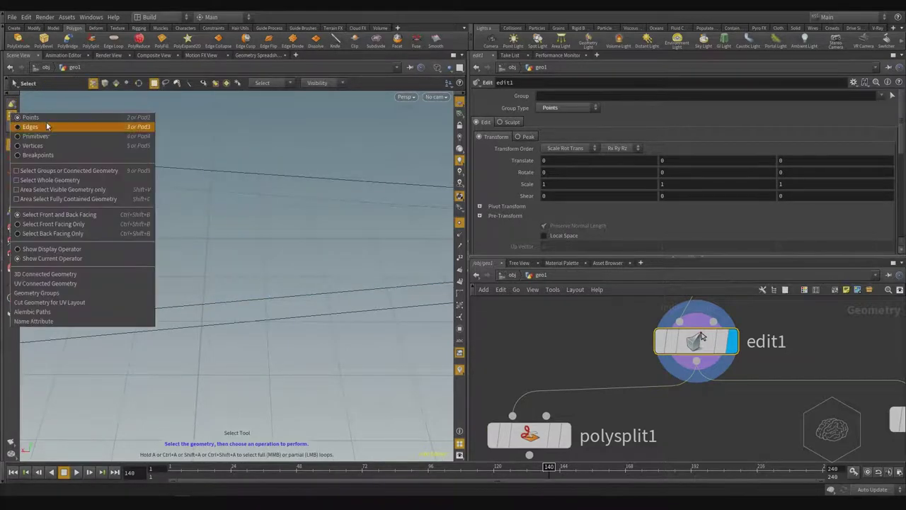
click(28, 128)
Step: Add a third PolySplit to the selected edges from the viewport's operator search
key(Tab)
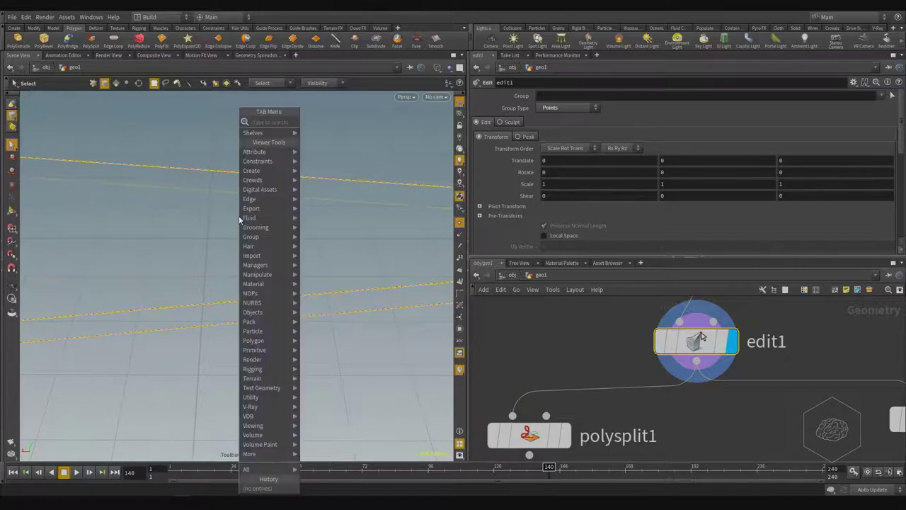
text(polysp)
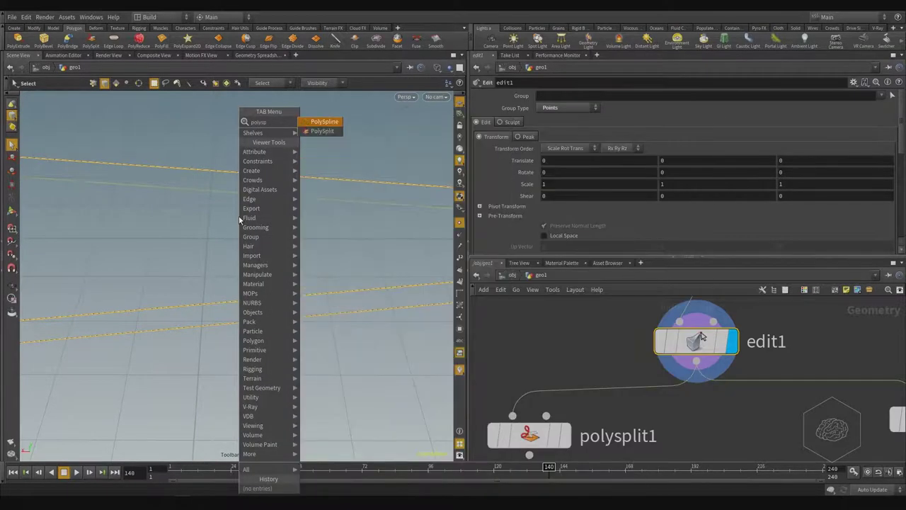
text(lit)
key(Return)
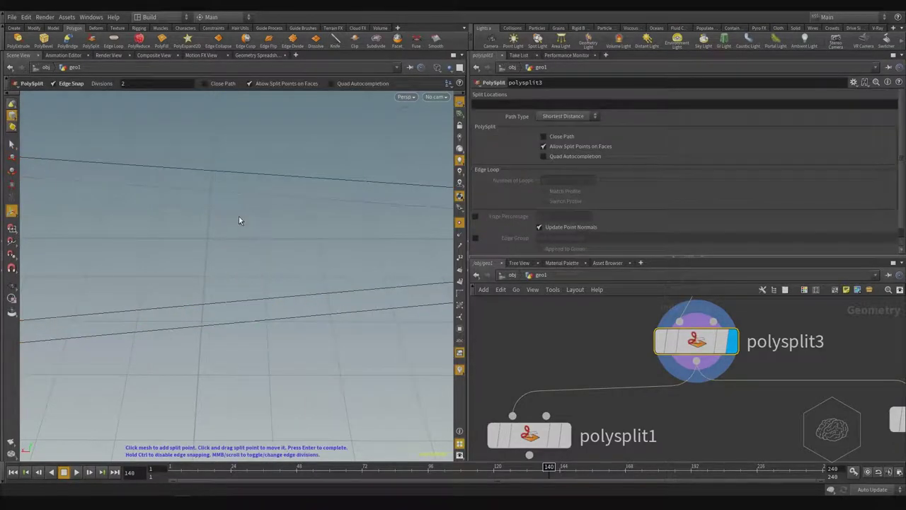
key(space)
scroll(235, 272, down, 5)
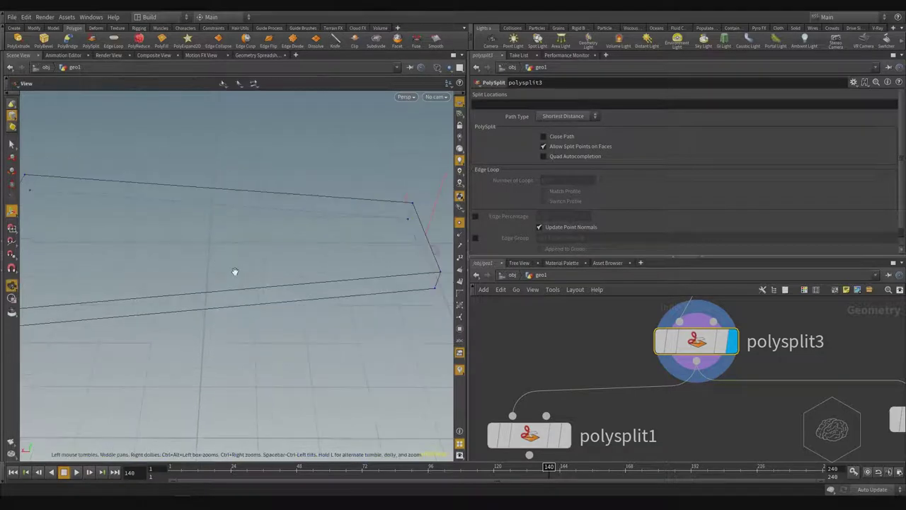
key(Return)
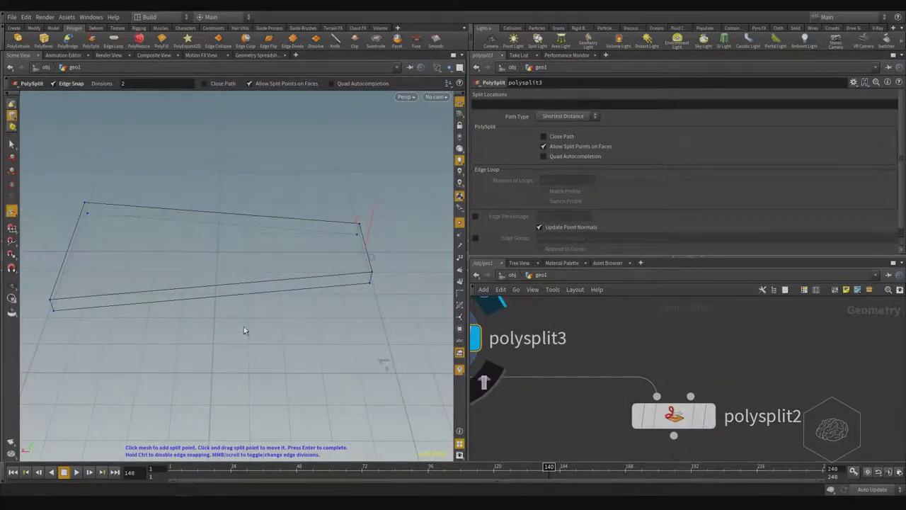
Step: Try the Close Path option on the third PolySplit and switch it off again
scroll(649, 174, down, 1)
middle_click(194, 219)
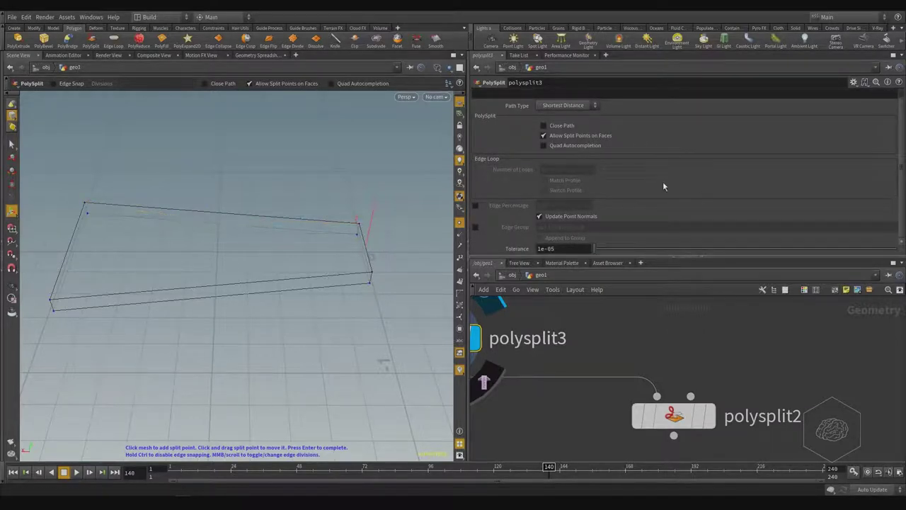
scroll(575, 204, up, 1)
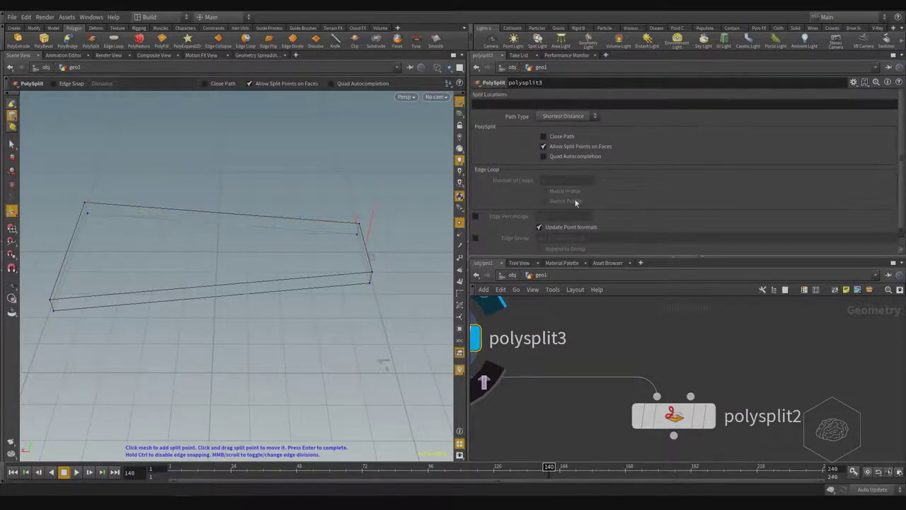
click(545, 136)
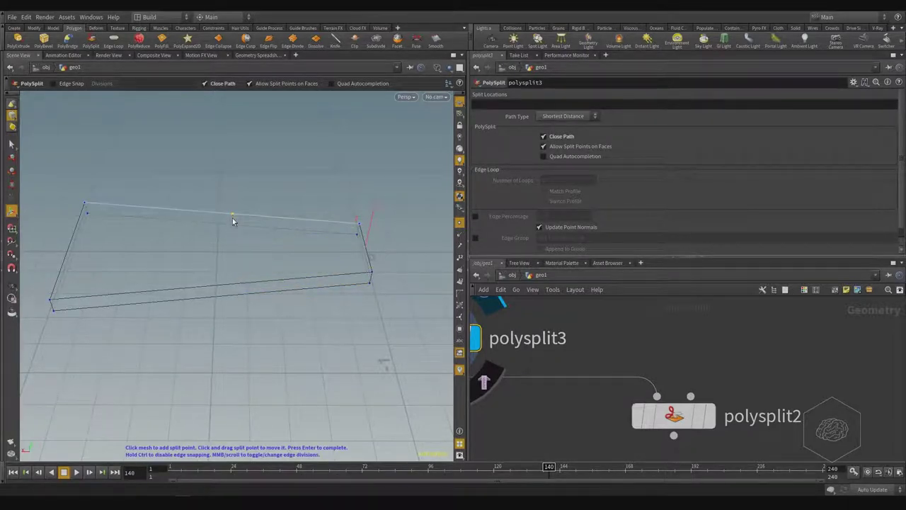
click(552, 139)
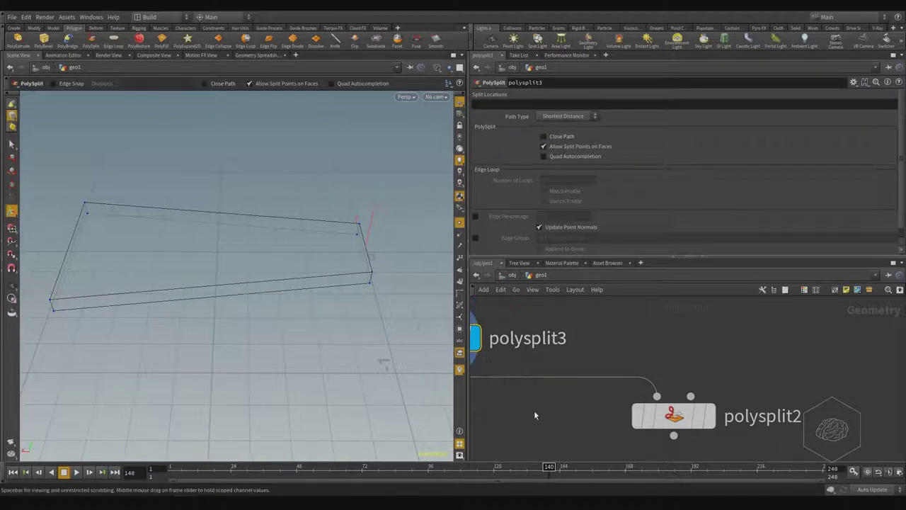
Step: Remove the two extra PolySplit nodes and place the edge-loop PolySplit directly below the Edit node as the displayed node
key(h)
shift+click(765, 384)
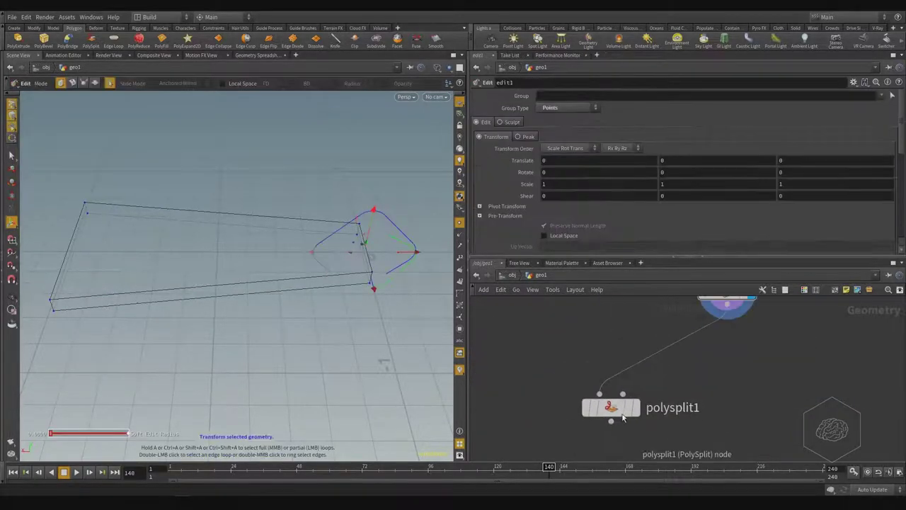
drag(611, 408, 730, 384)
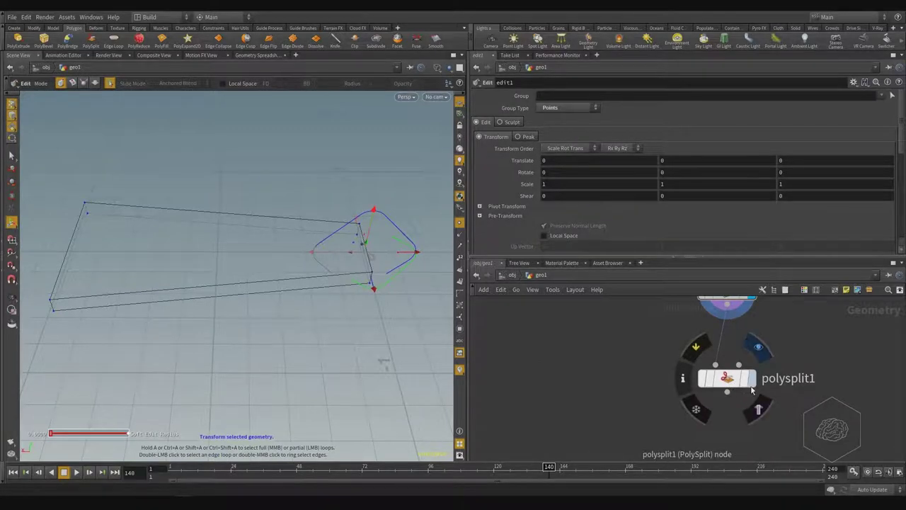
click(751, 379)
click(701, 379)
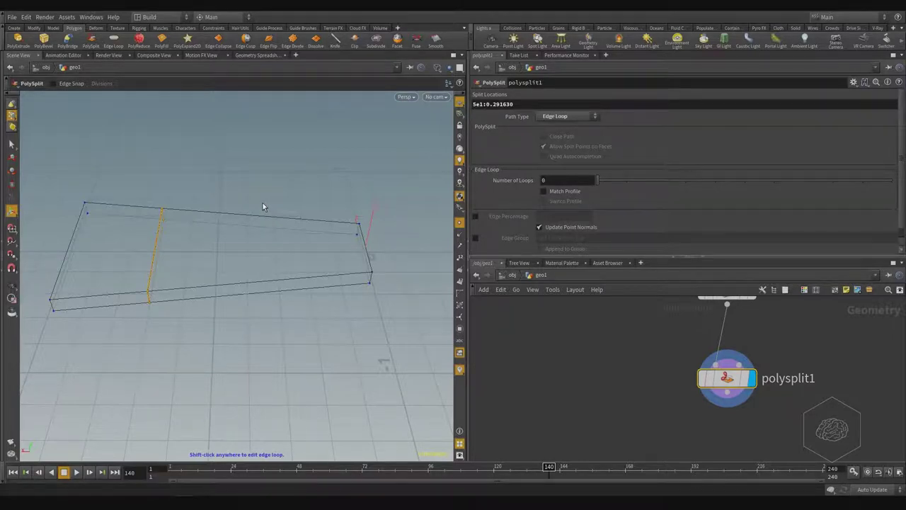
Step: Set the PolySplit's number of loops to 2 to divide the stair step into three segments
alt+middle_drag(262, 167, 258, 207)
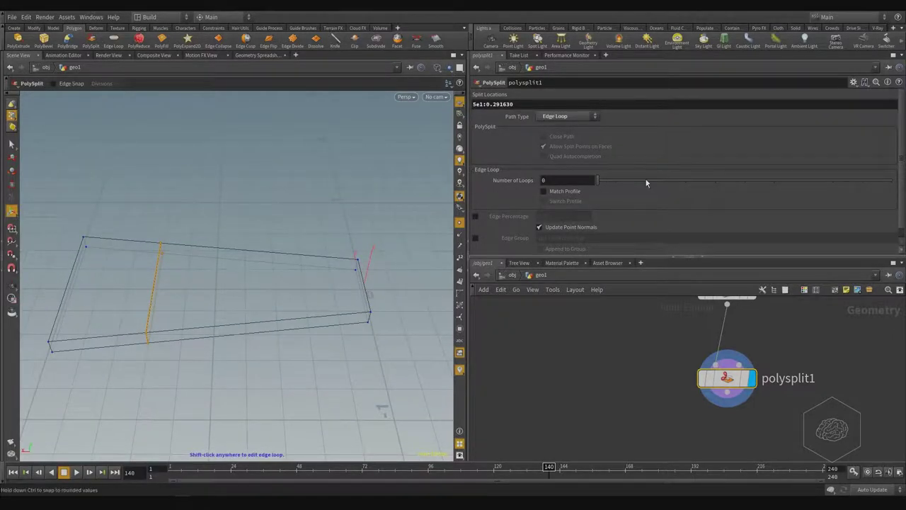
drag(598, 181, 626, 182)
drag(676, 191, 665, 189)
alt+drag(425, 268, 186, 276)
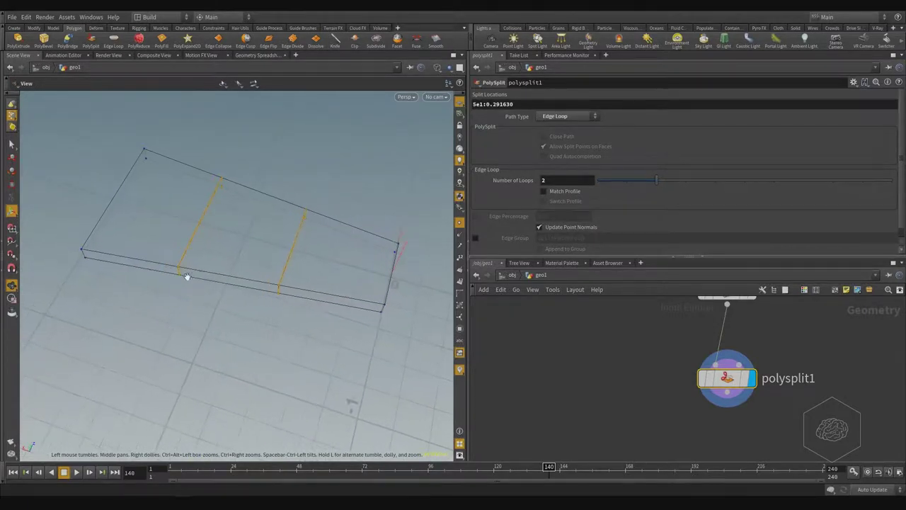
Step: Select the point pair on one long edge at the loop nearest the narrow end and move it outward with a new Edit node
alt+drag(244, 289, 280, 296)
click(11, 145)
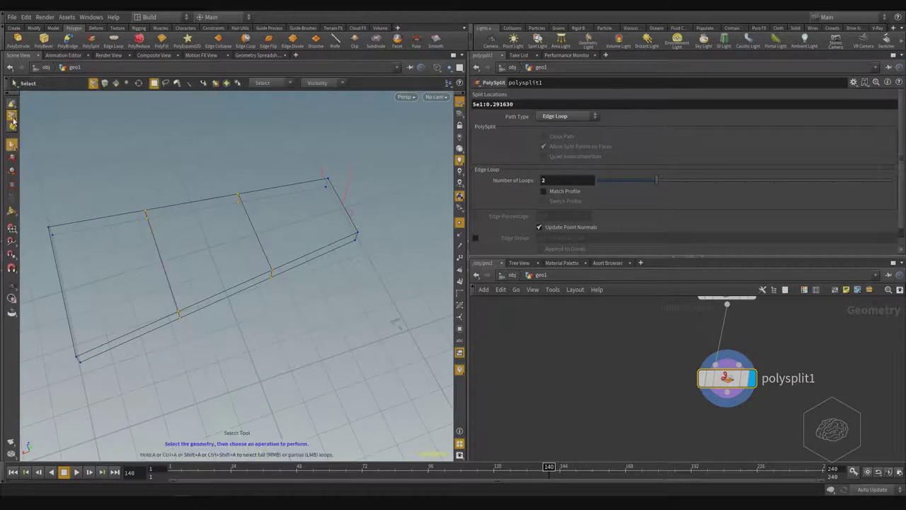
right_click(12, 115)
click(57, 128)
key(t)
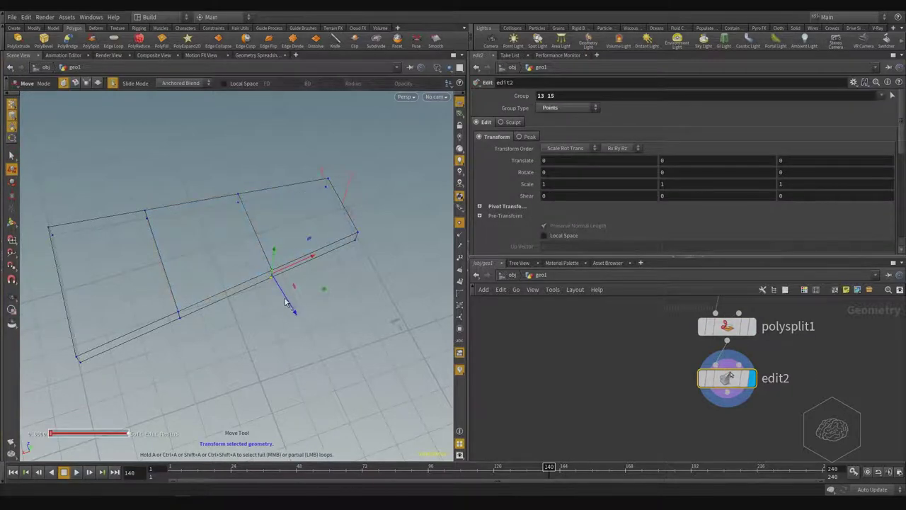
drag(285, 303, 296, 316)
Step: Move the same edge's wide-end loop points outward and offset its narrow-end loop points by 0.0185433 in X and 0.0657177 in Z
drag(152, 284, 188, 337)
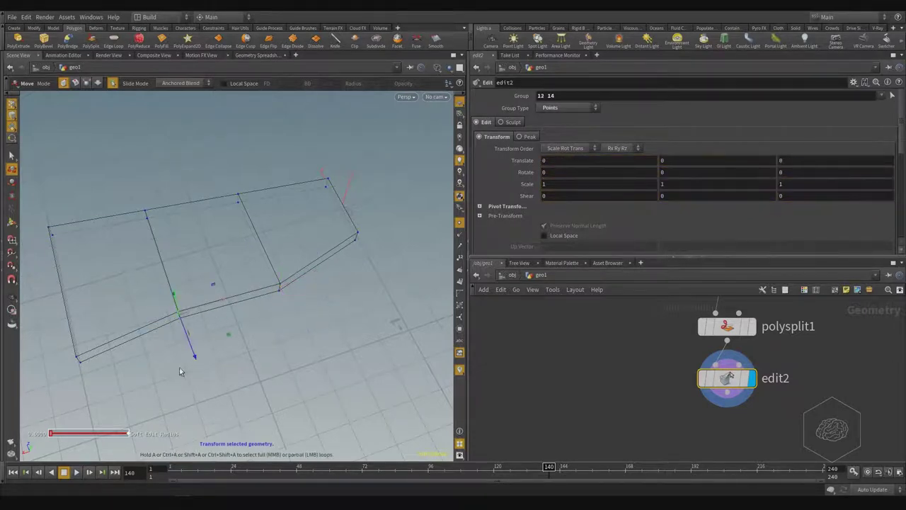
alt+middle_drag(179, 367, 240, 331)
alt+drag(145, 372, 295, 329)
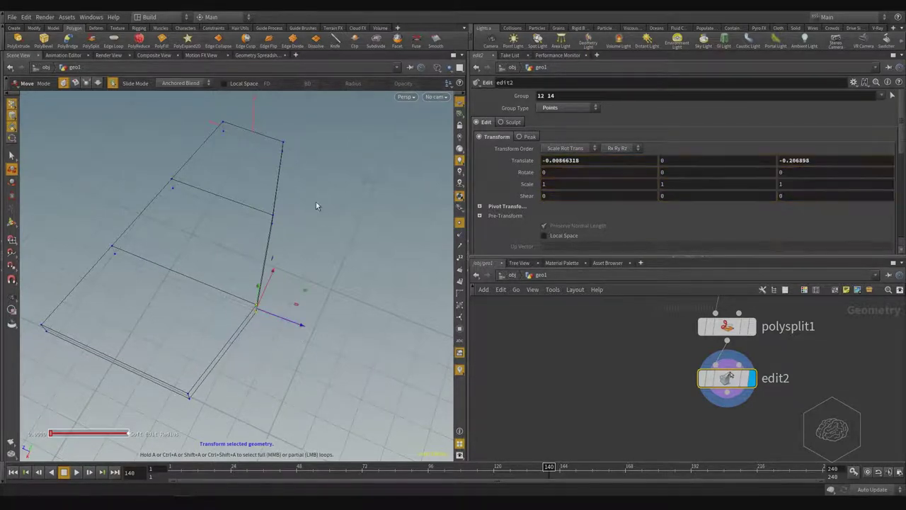
drag(318, 197, 250, 251)
drag(296, 226, 285, 224)
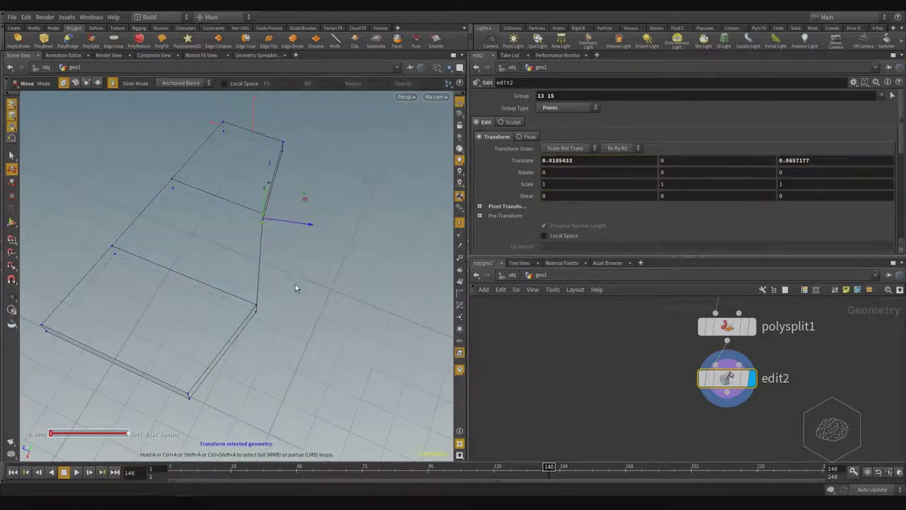
click(260, 310)
mouse_move(283, 322)
mouse_down()
mouse_move(263, 311)
mouse_move(281, 337)
mouse_up()
Step: Adjust the loop points on the opposite long edge, offsetting the pair nearest the narrow end by -0.0591841 in Z
alt+drag(317, 309, 384, 328)
alt+drag(314, 327, 200, 235)
drag(304, 237, 288, 273)
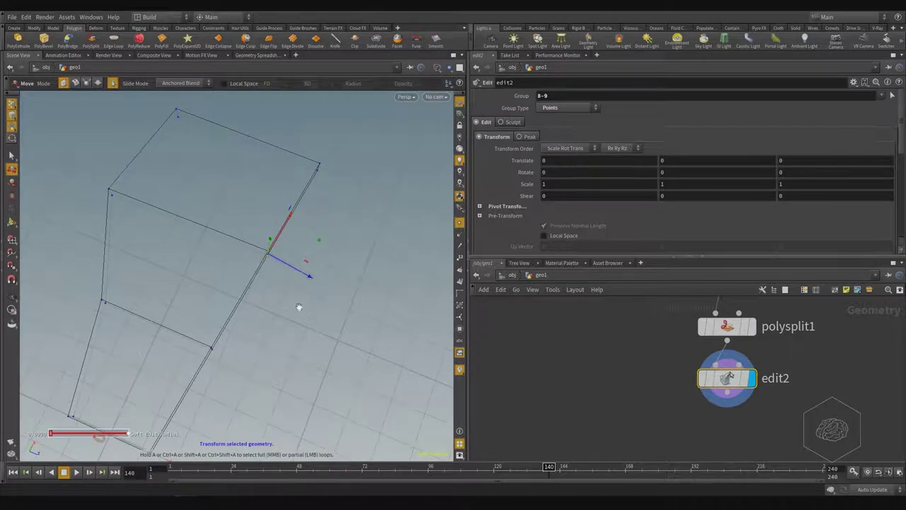
key(Escape)
drag(299, 306, 279, 236)
key(t)
key(ctrl+z)
drag(170, 323, 172, 325)
alt+drag(172, 324, 255, 364)
drag(285, 334, 222, 376)
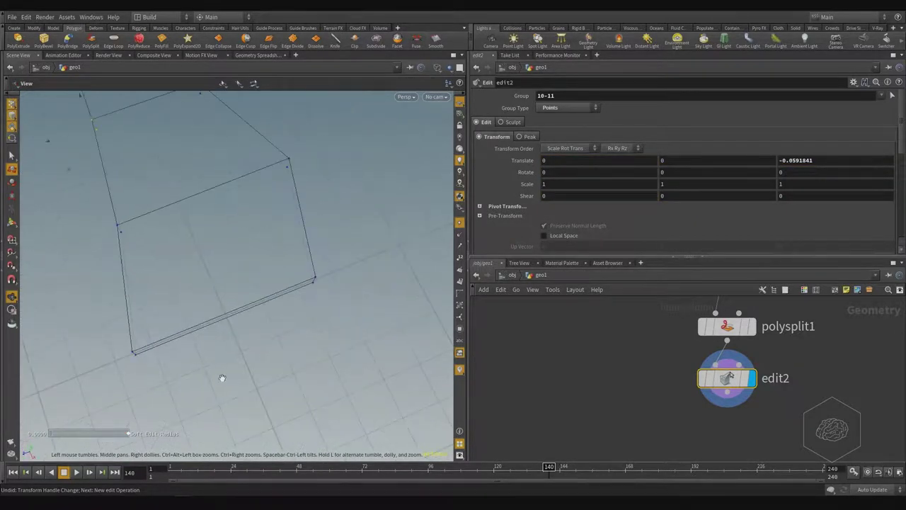
Step: Move both corners of the stair step's wide end inward, offsetting the second corner's point pair by 0.0407594 in Z
key(t)
drag(167, 393, 107, 331)
drag(118, 365, 171, 343)
drag(333, 270, 285, 291)
key(Escape)
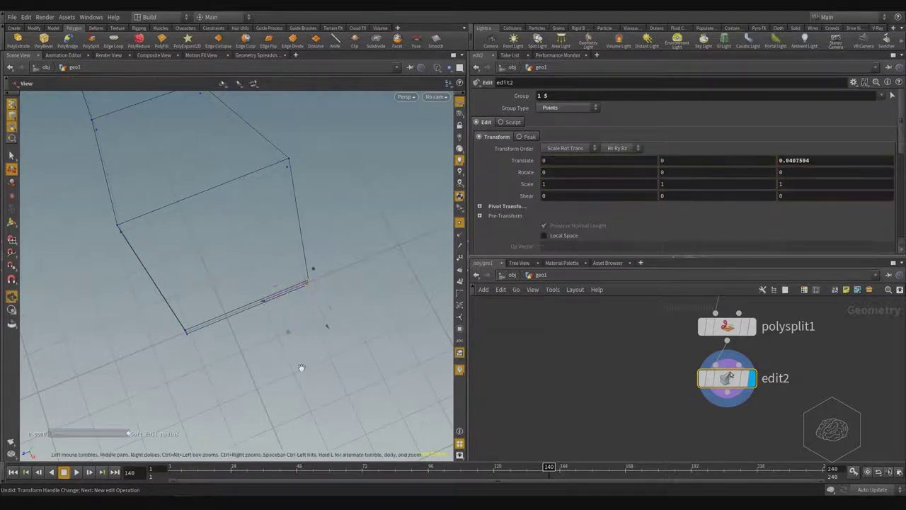
drag(300, 366, 264, 325)
key(t)
Step: Line up the PolySplit node and the second Edit node vertically in the node chain
scroll(540, 403, down, 4)
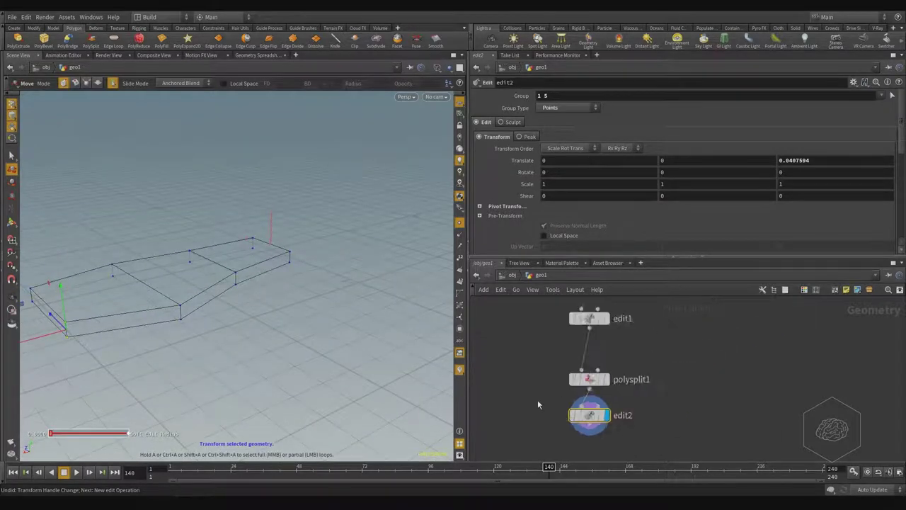
mouse_move(575, 386)
drag(572, 389, 573, 374)
alt+middle_drag(159, 292, 233, 289)
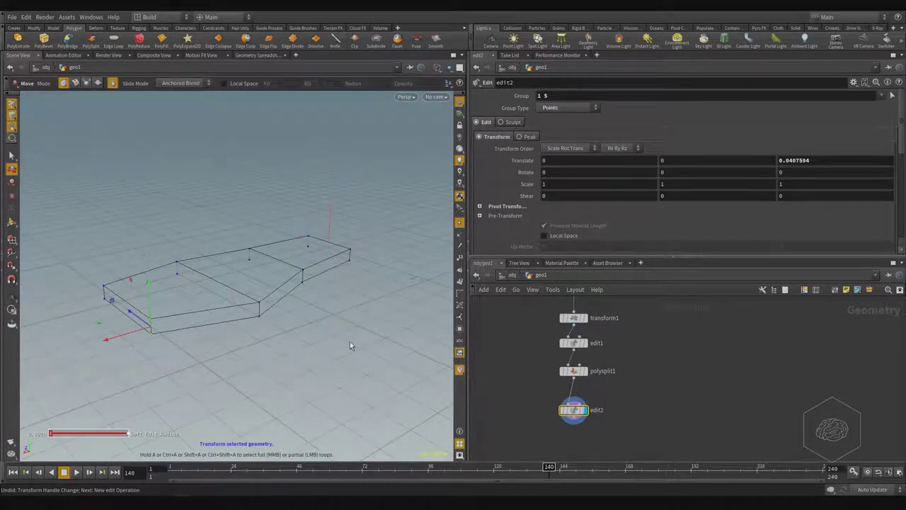
key(s)
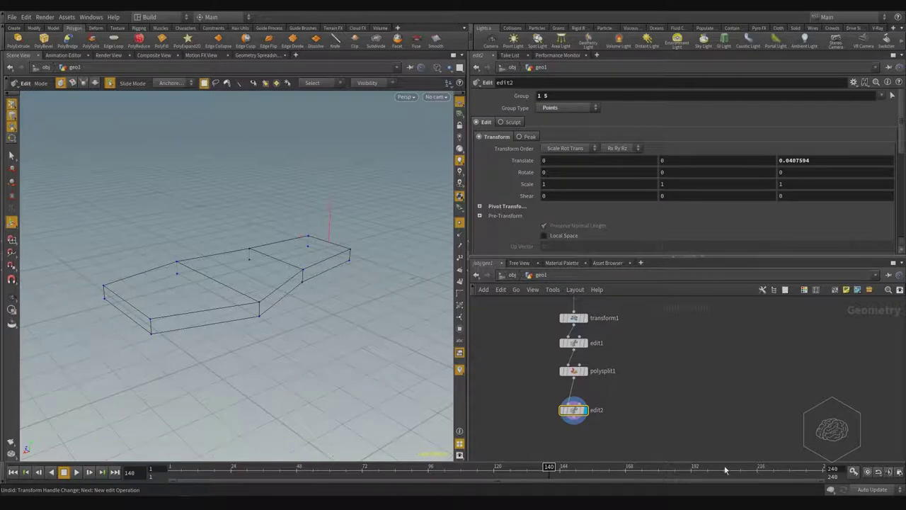
mouse_move(577, 440)
middle_down()
mouse_move(558, 358)
mouse_move(594, 438)
middle_up()
scroll(557, 358, up, 3)
drag(596, 398, 597, 371)
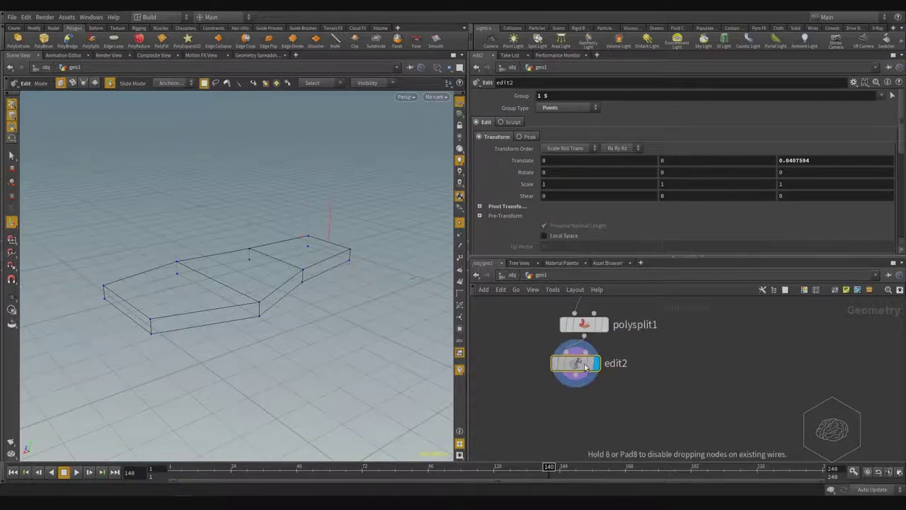
key(Escape)
Step: Select the upper long-side edge loop of the stair step in edge selection mode and turn off the point display
drag(198, 243, 162, 346)
scroll(161, 346, up, 1)
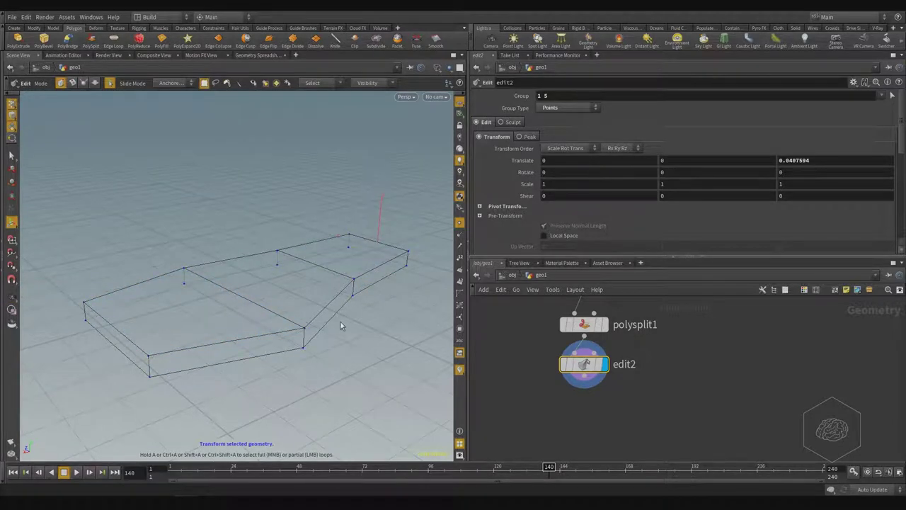
alt+right_drag(282, 310, 80, 259)
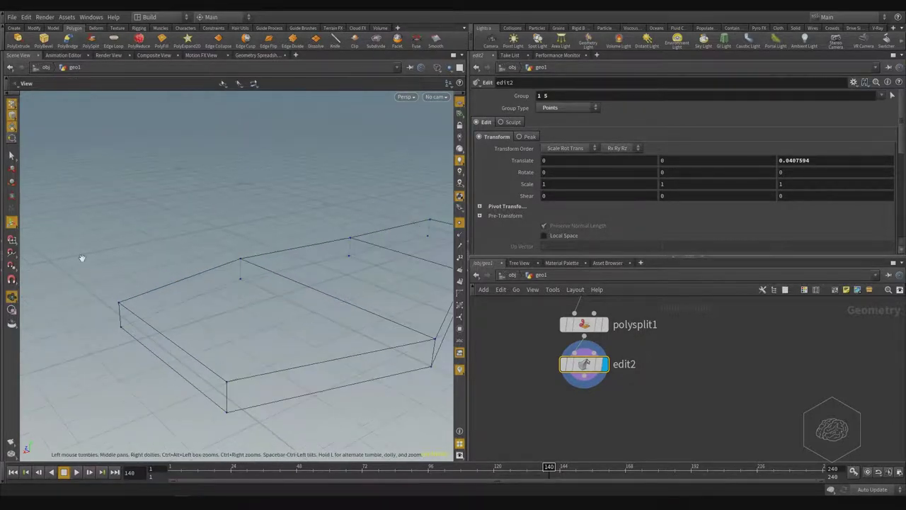
click(11, 155)
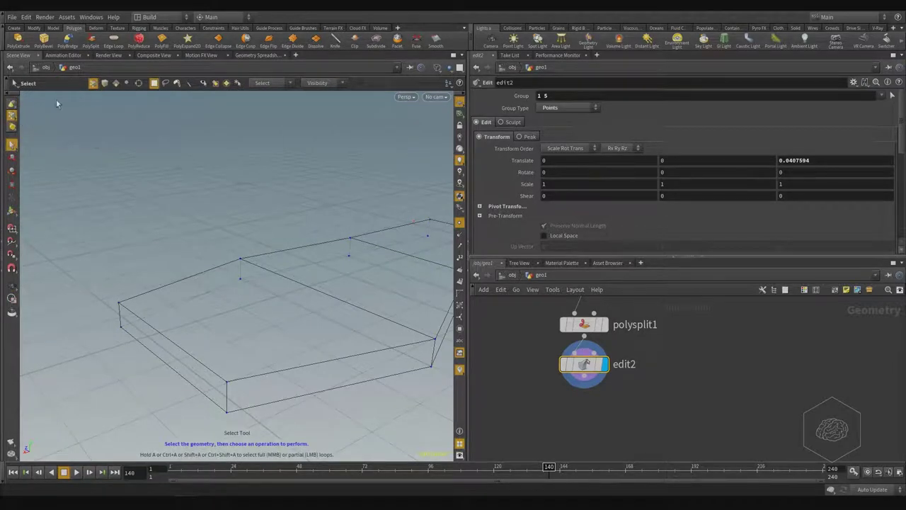
click(12, 116)
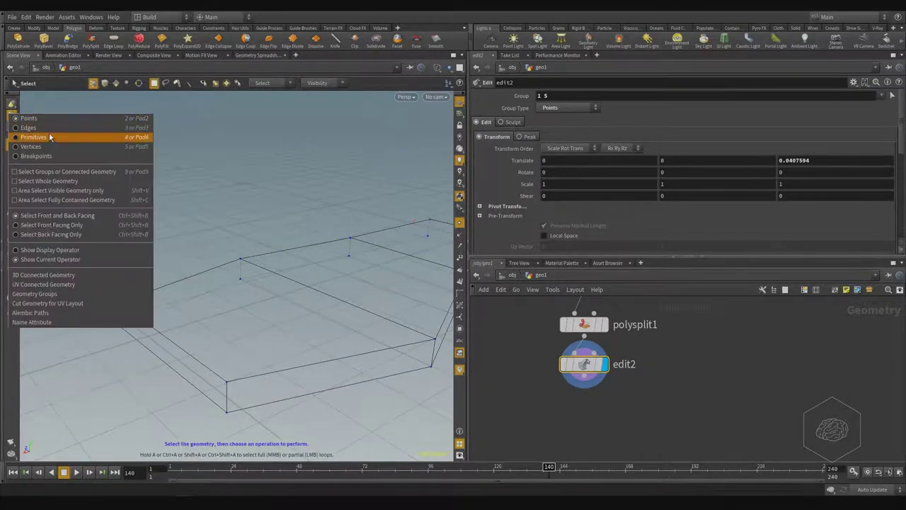
click(28, 128)
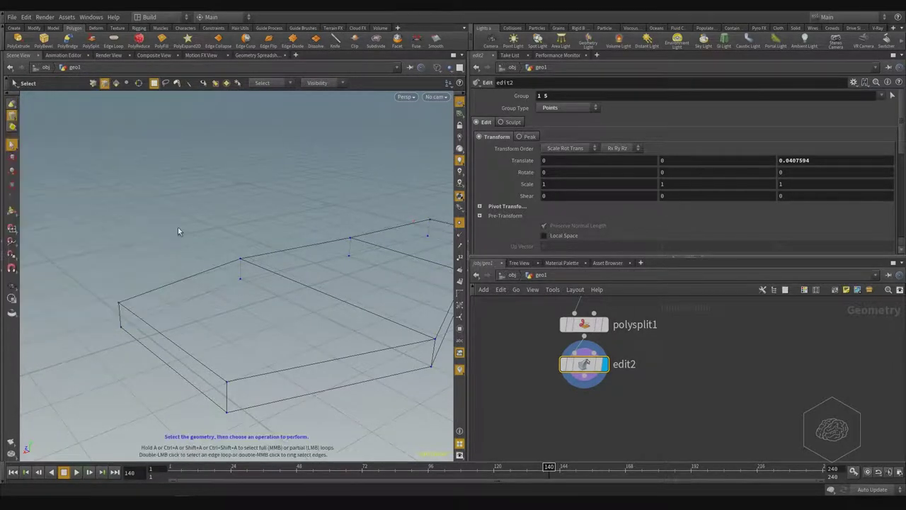
double_click(285, 372)
drag(207, 393, 421, 319)
key(s)
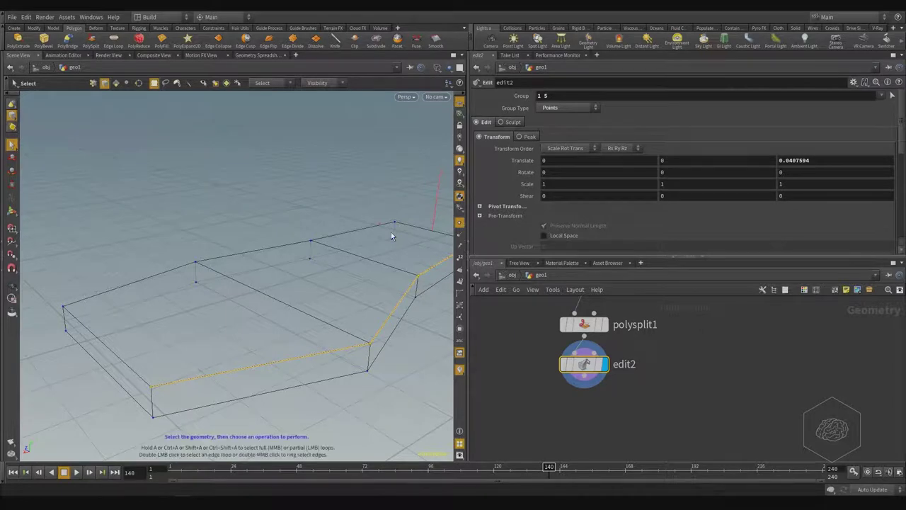
click(458, 230)
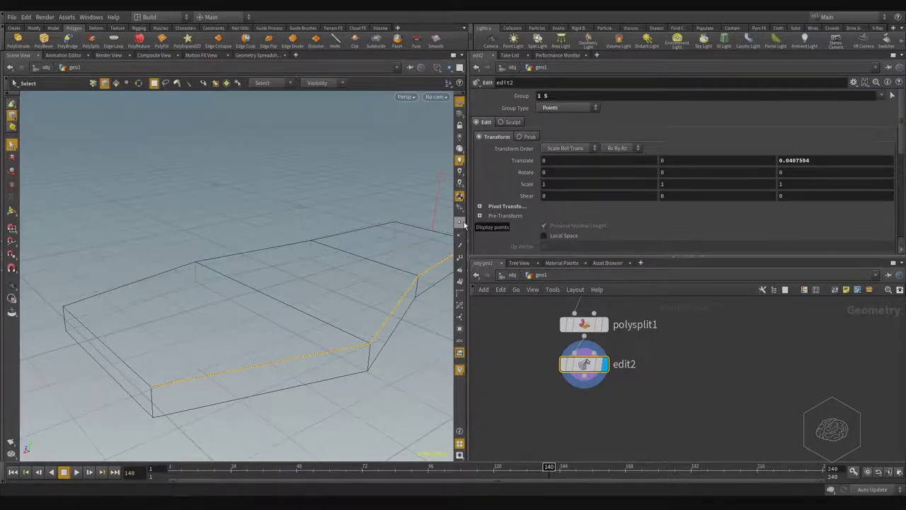
Step: Try to extend the selection with the wide end's edges and the lower edges of the stair step
alt+drag(160, 283, 178, 288)
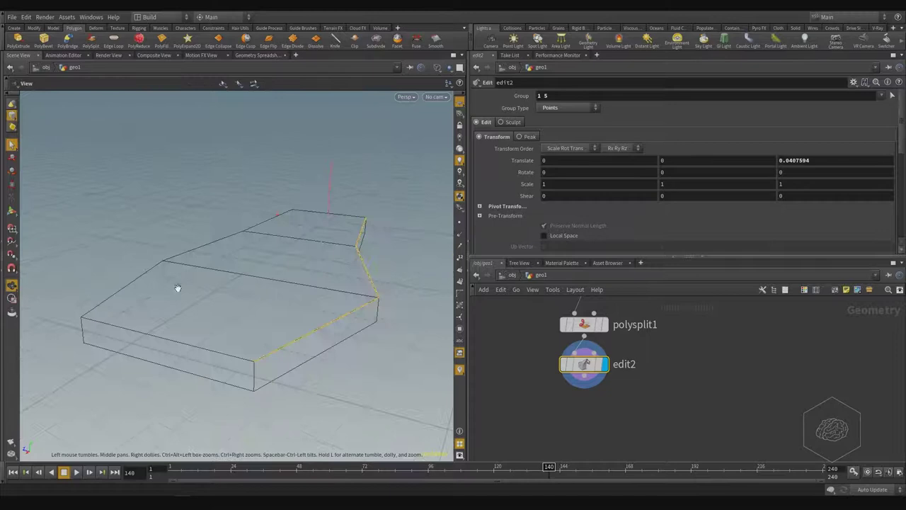
shift+double_click(222, 358)
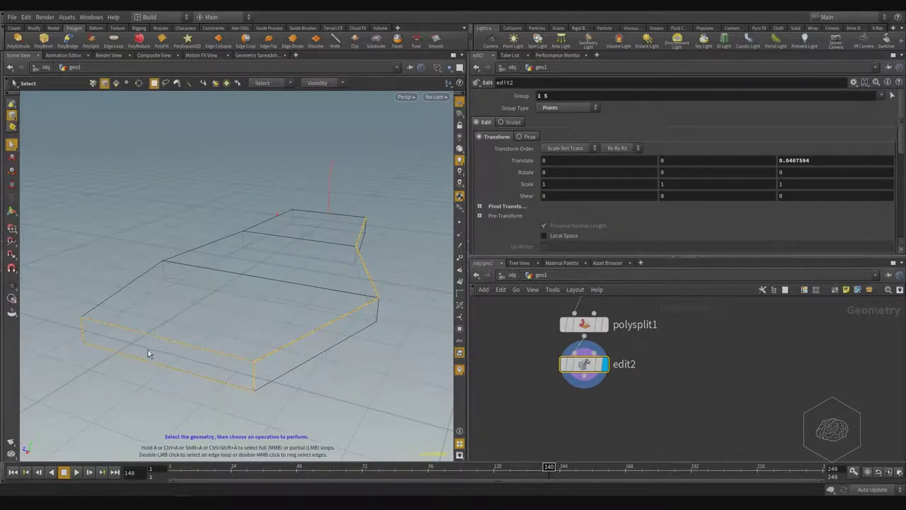
key(ctrl+z)
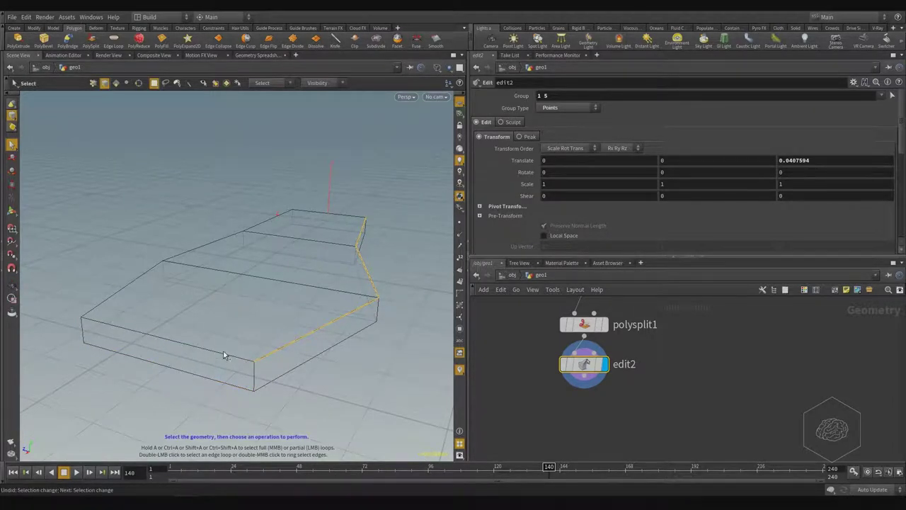
shift+click(242, 386)
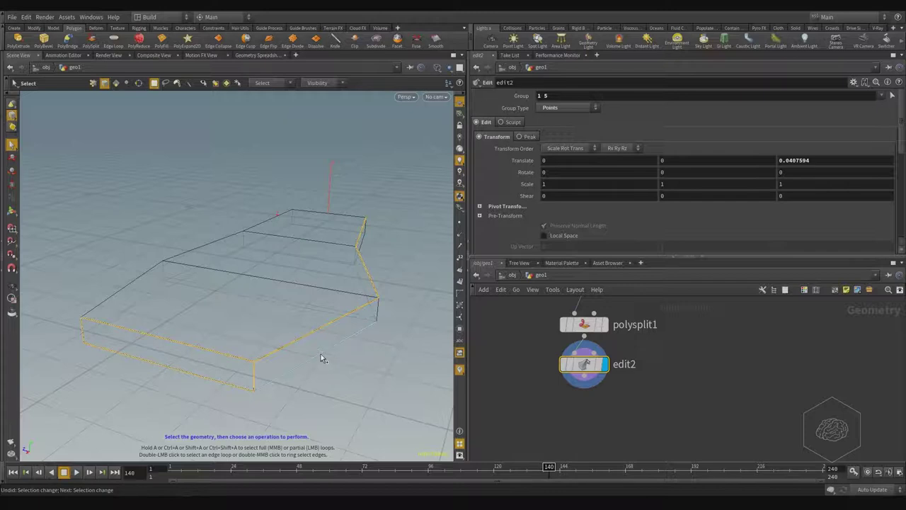
alt+drag(368, 357, 254, 356)
alt+middle_drag(305, 352, 170, 236)
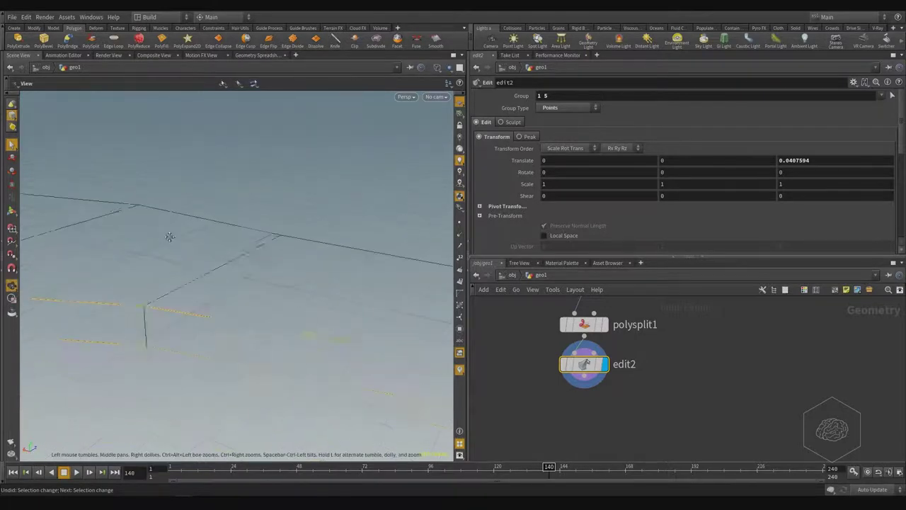
alt+right_drag(170, 236, 153, 247)
alt+drag(290, 322, 274, 335)
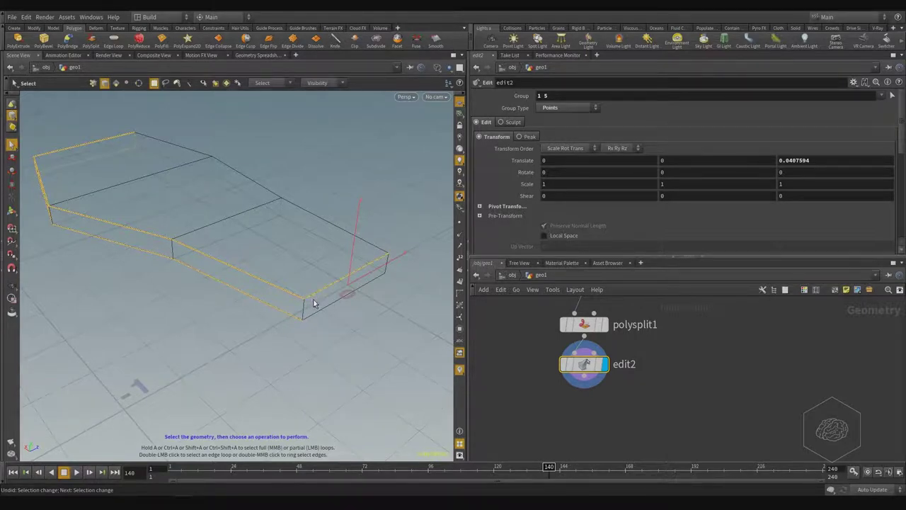
click(342, 283)
click(273, 192)
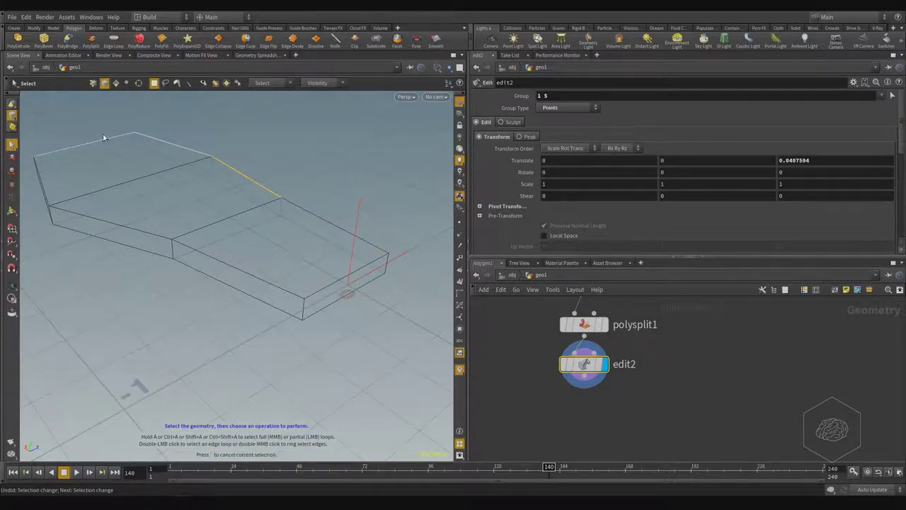
click(216, 260)
Step: Select the upper and lower edges along one long side of the stair step together with the wide end's edges
alt+drag(287, 349, 237, 356)
alt+middle_drag(237, 356, 321, 346)
drag(322, 347, 263, 340)
key(s)
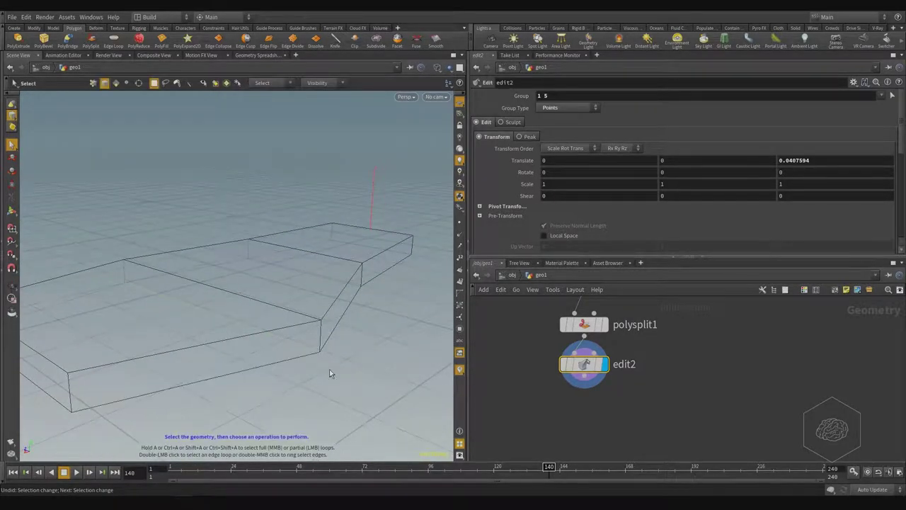
double_click(239, 371)
alt+drag(323, 393, 258, 376)
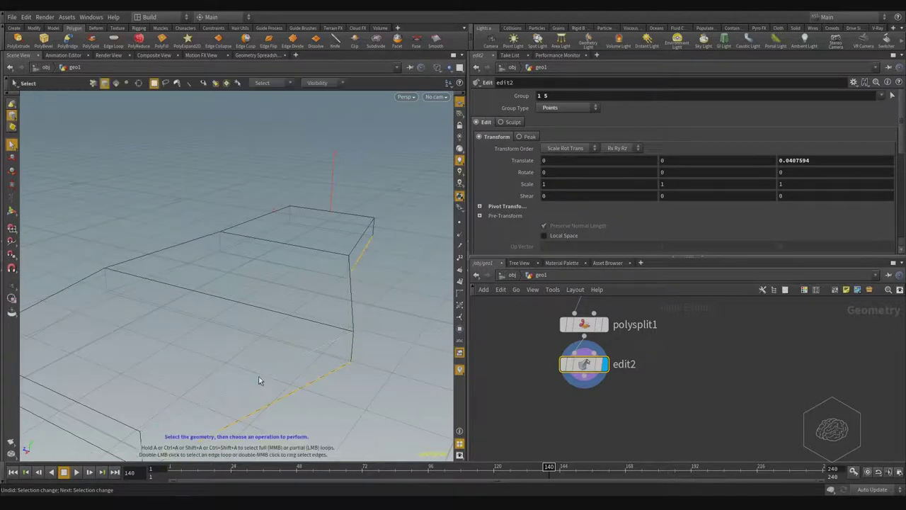
shift+double_click(262, 377)
alt+middle_drag(241, 389, 330, 330)
shift+double_click(251, 343)
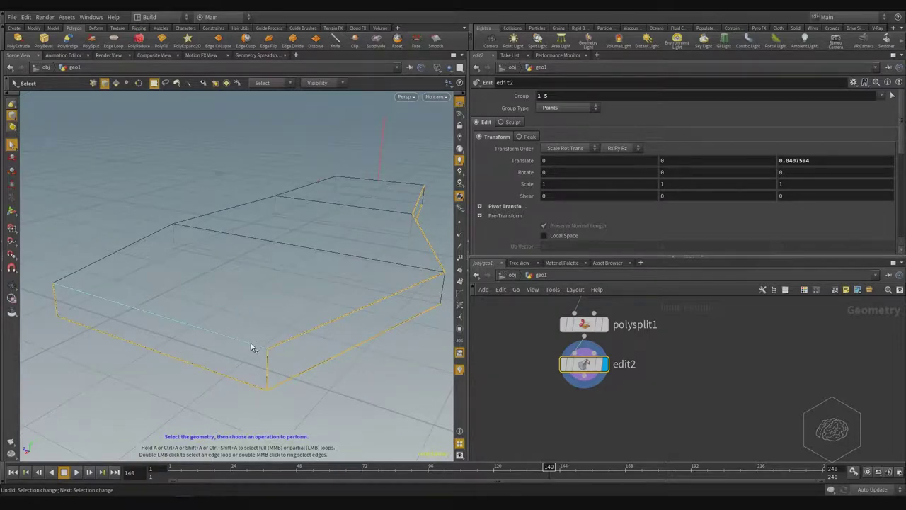
Step: Add the opposite long side's edges and the narrow end's edges to the selection
alt+drag(146, 364, 382, 384)
shift+double_click(366, 330)
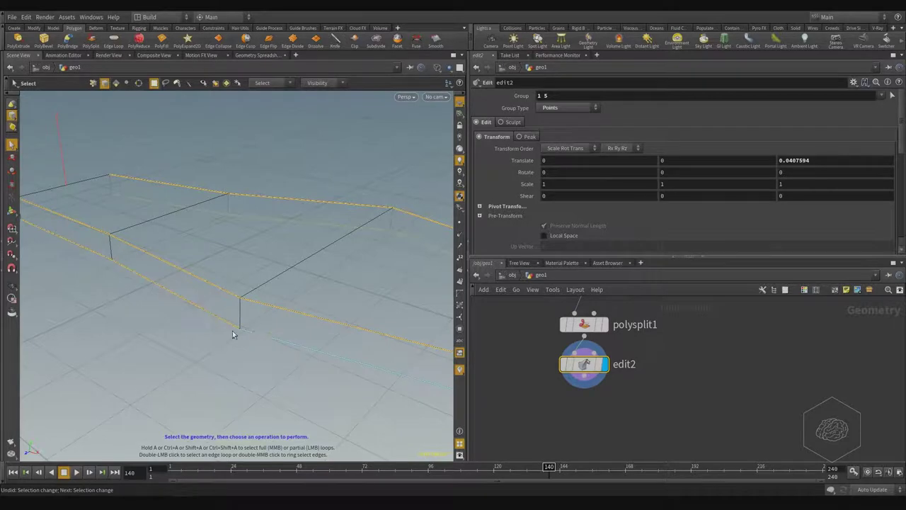
alt+drag(233, 330, 334, 330)
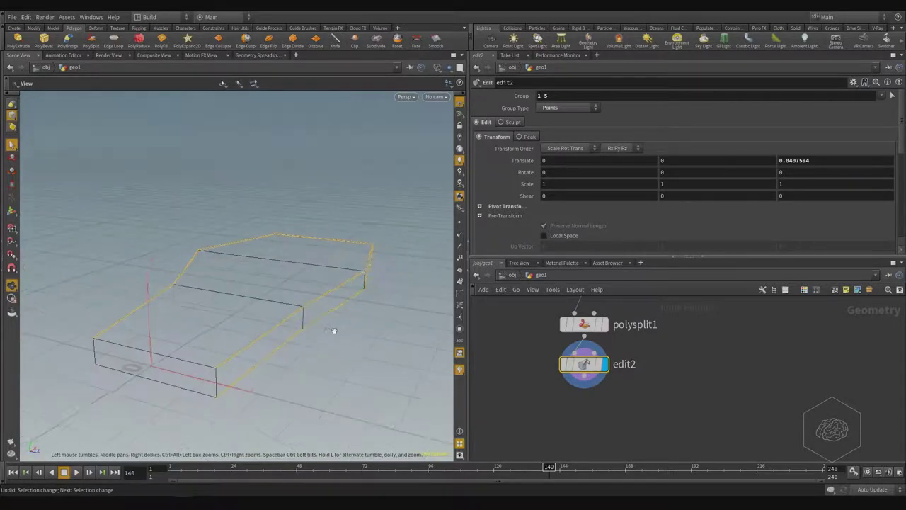
shift+double_click(189, 363)
Step: Check the edge selection around the stair step's whole outer contour from several sides
alt+drag(141, 380, 431, 347)
alt+middle_drag(232, 349, 274, 354)
alt+drag(274, 353, 323, 358)
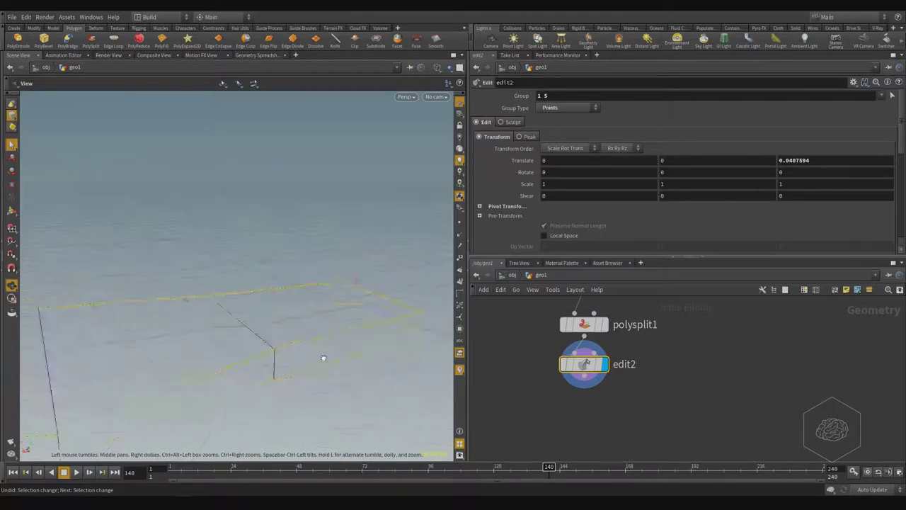
alt+right_drag(324, 359, 307, 318)
alt+drag(308, 318, 392, 279)
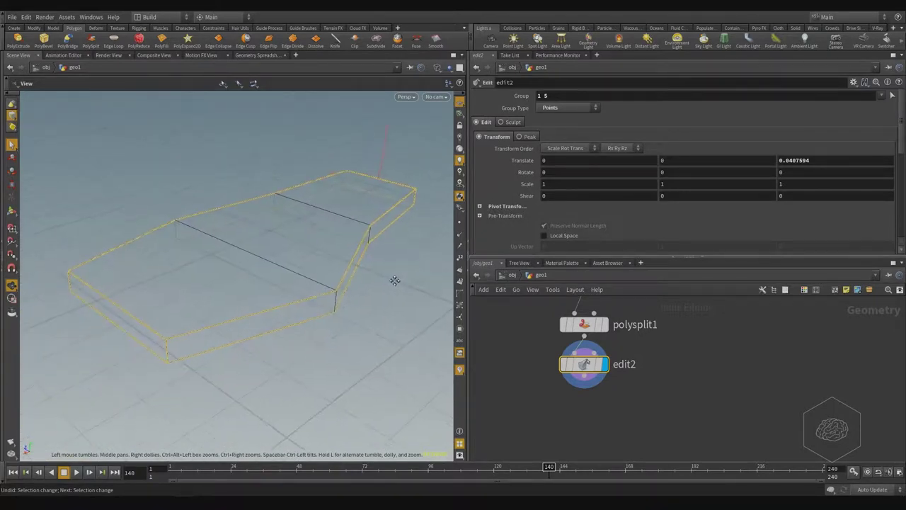
key(s)
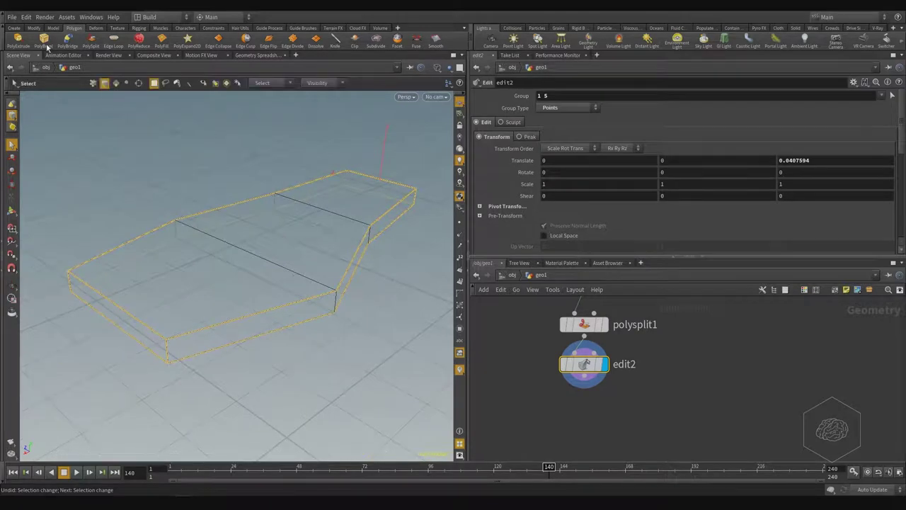
key(Escape)
drag(348, 304, 304, 309)
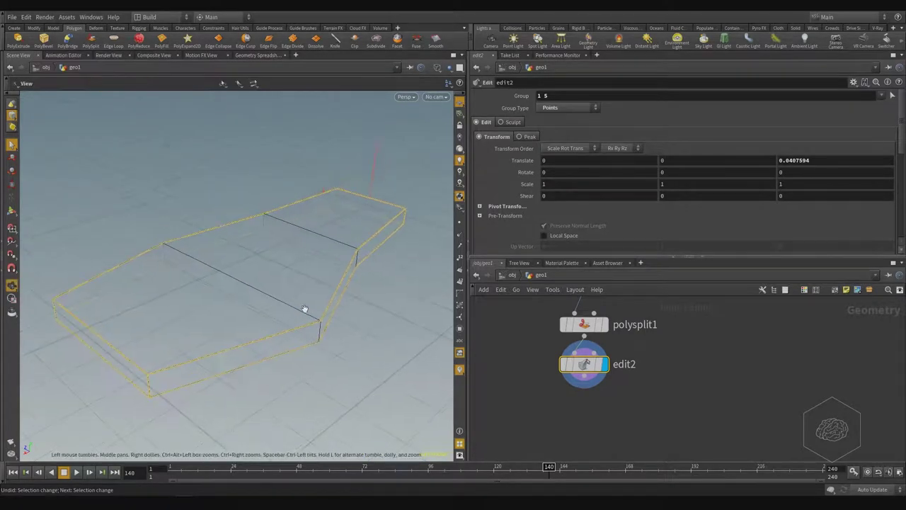
Step: Try a PolyBevel on the stair step's selected outline edges and delete its node
key(s)
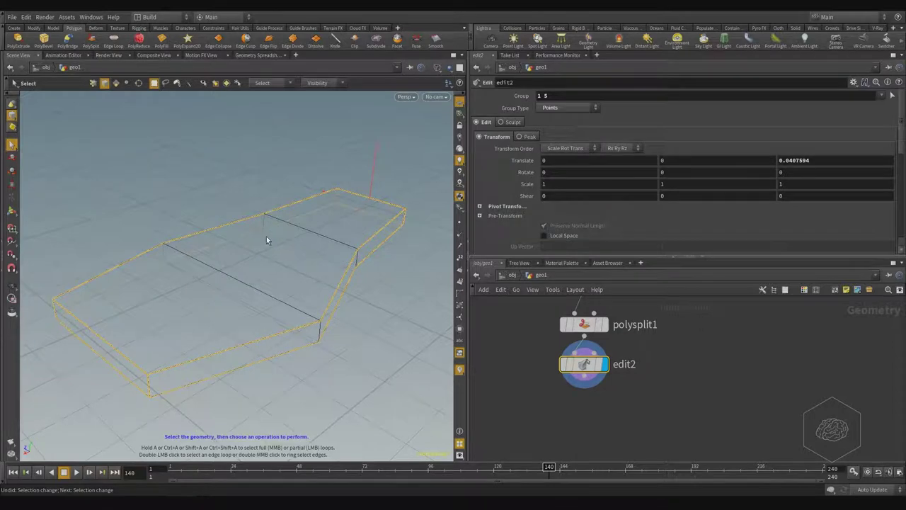
key(Tab)
text(poly)
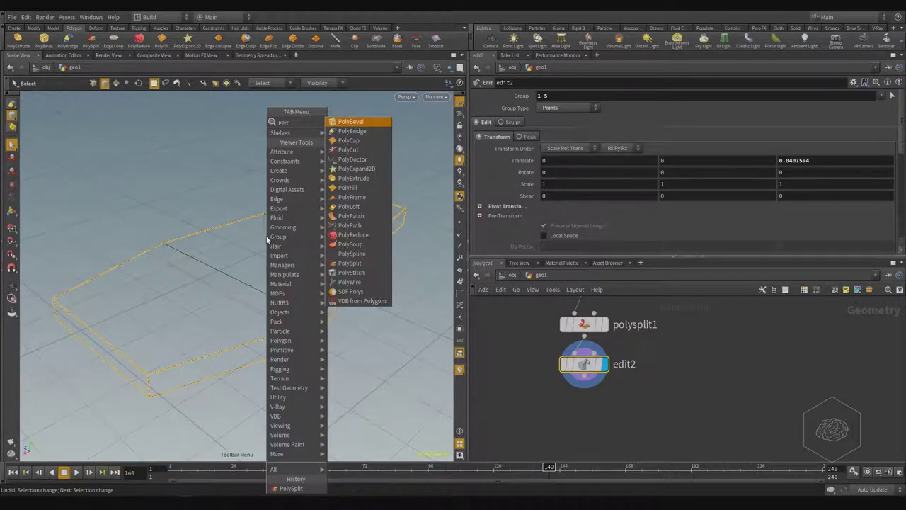
key(Return)
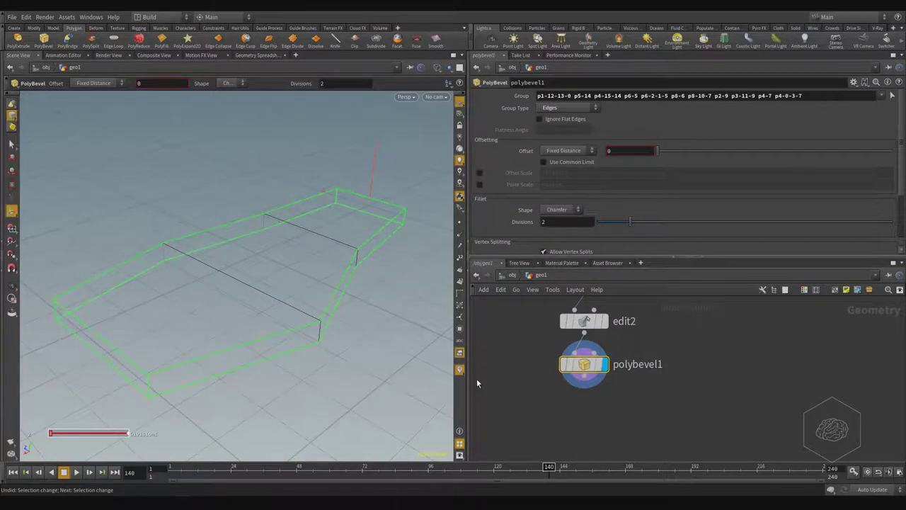
key(Delete)
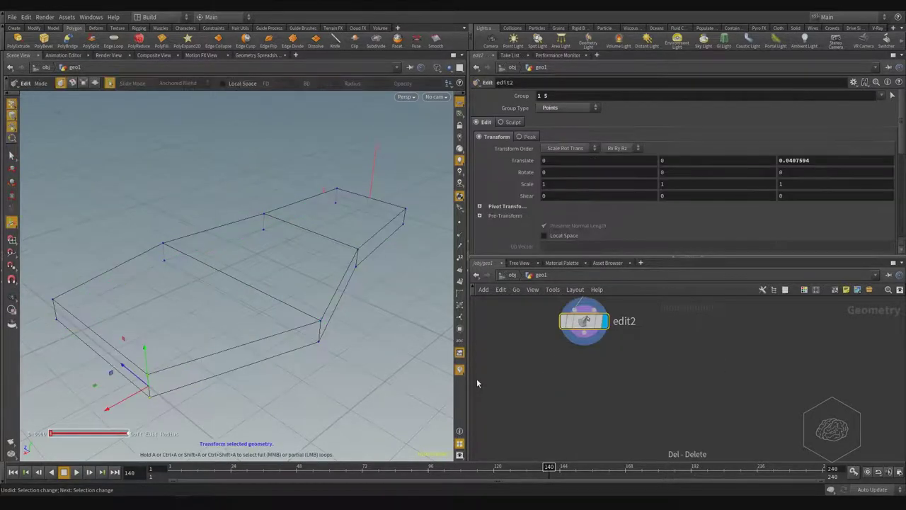
Step: Reselect the upper and lower edges along both long sides and both ends of the stair step in the edit node
key(3)
double_click(270, 340)
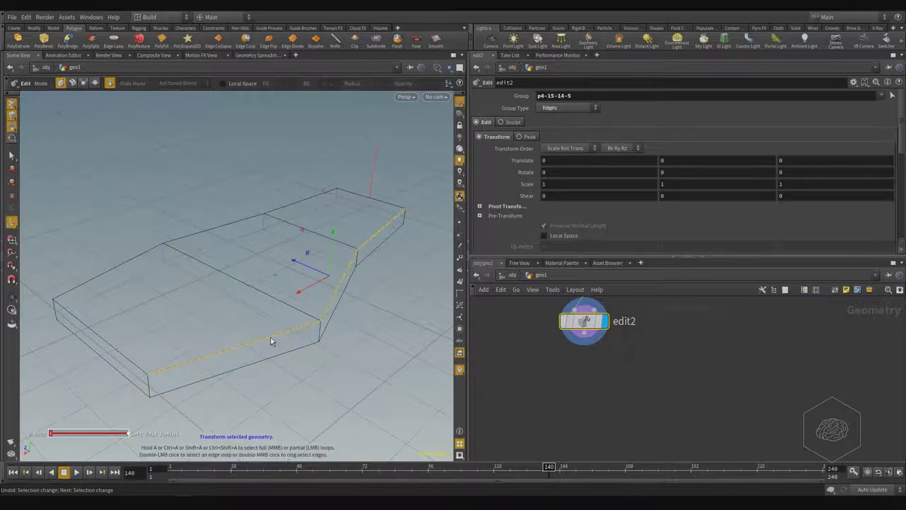
shift+double_click(283, 354)
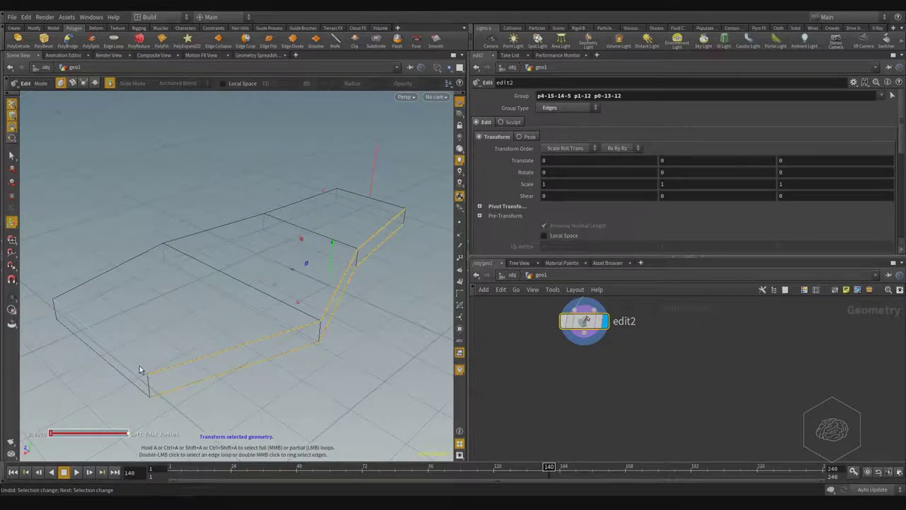
shift+double_click(140, 367)
shift+double_click(125, 262)
shift+double_click(135, 276)
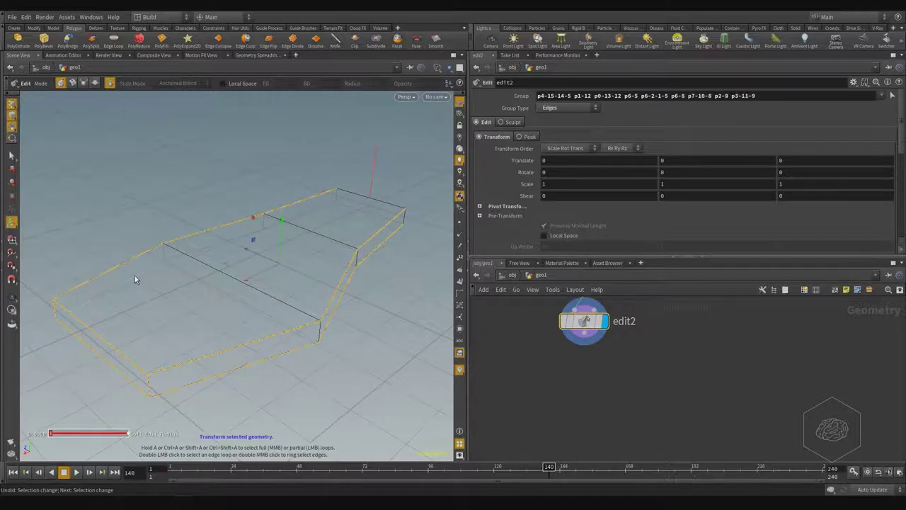
shift+double_click(380, 201)
Step: Look through the available radial menu sets and the modelling categories for polygons, volumes and curves
key(c)
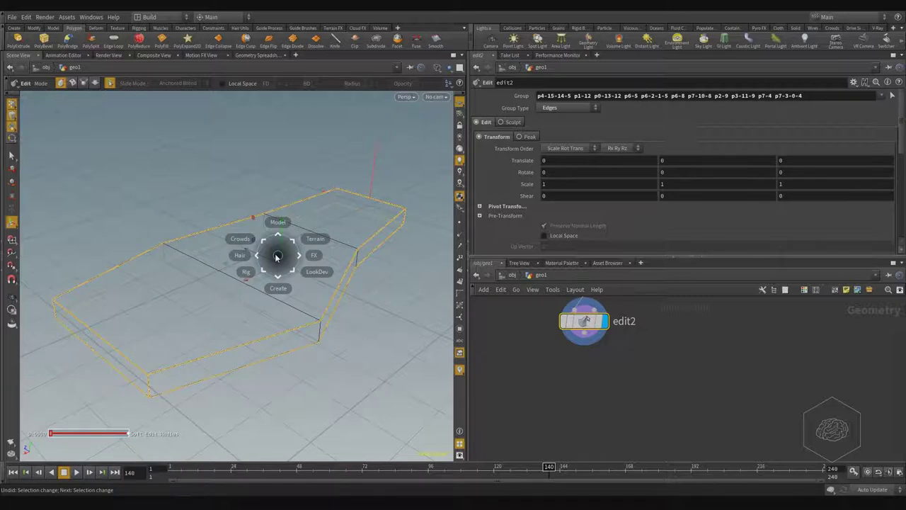
key(Escape)
click(235, 19)
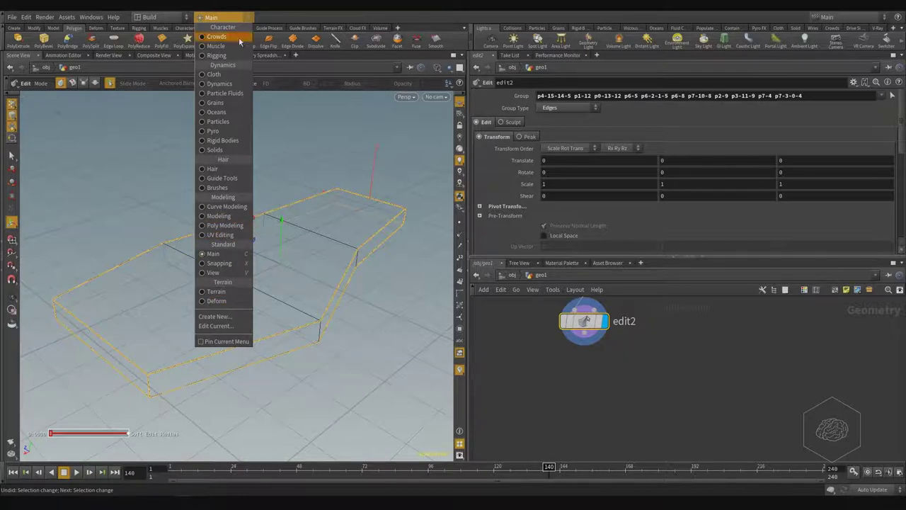
click(225, 19)
key(c)
click(273, 208)
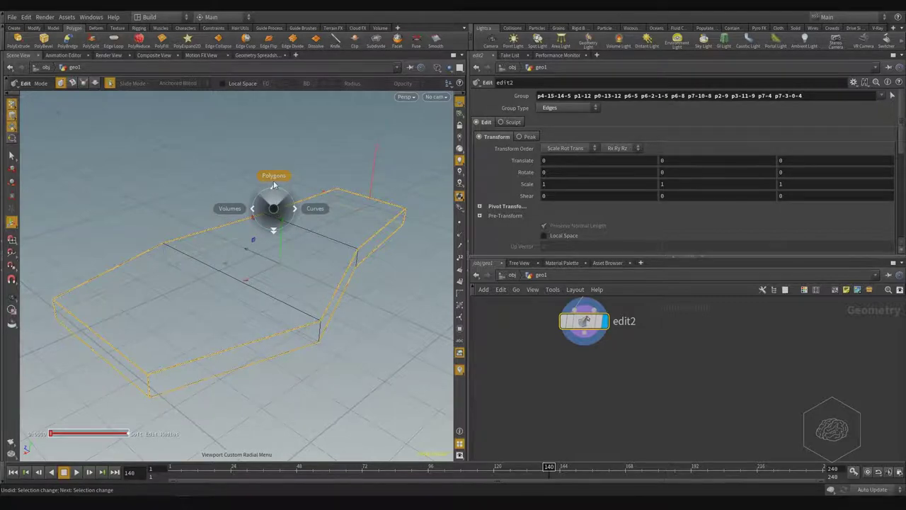
click(274, 183)
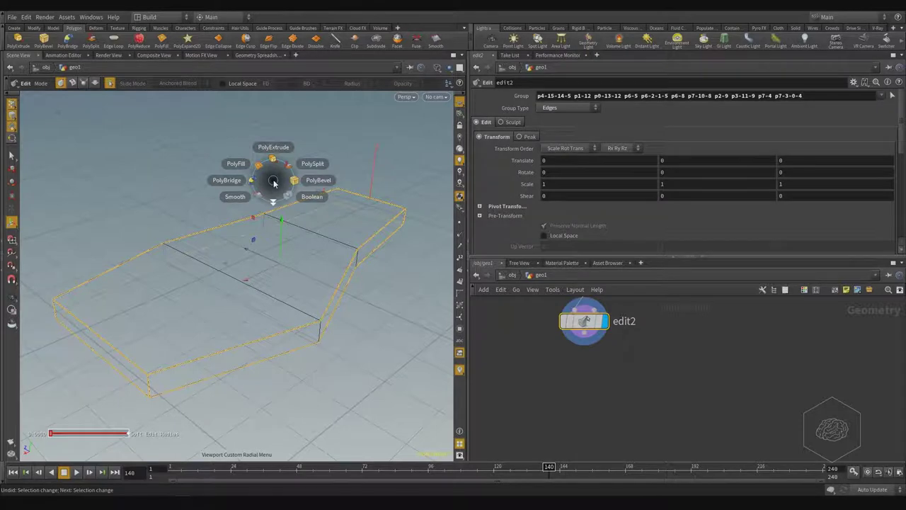
click(275, 219)
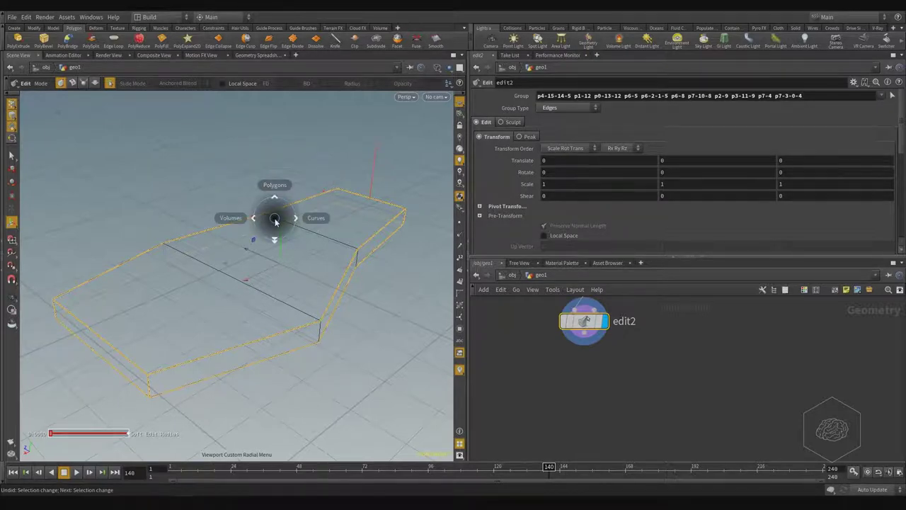
click(274, 240)
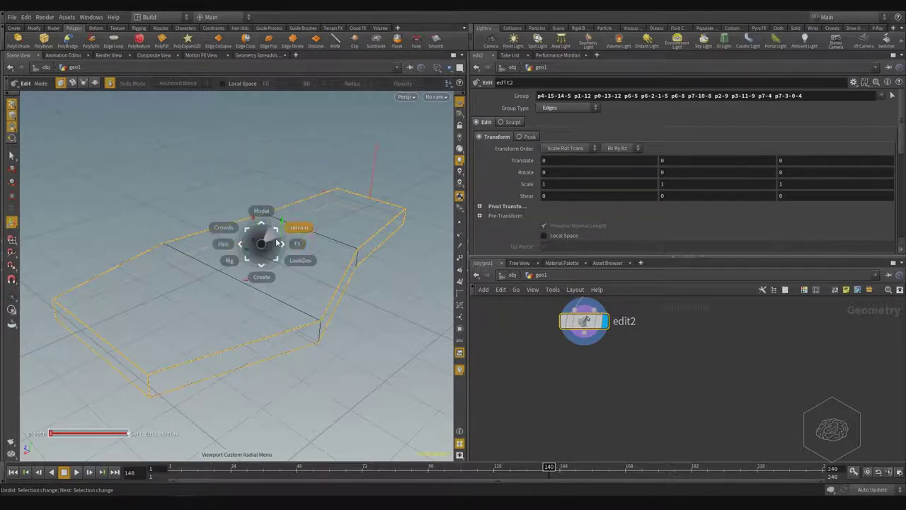
click(260, 212)
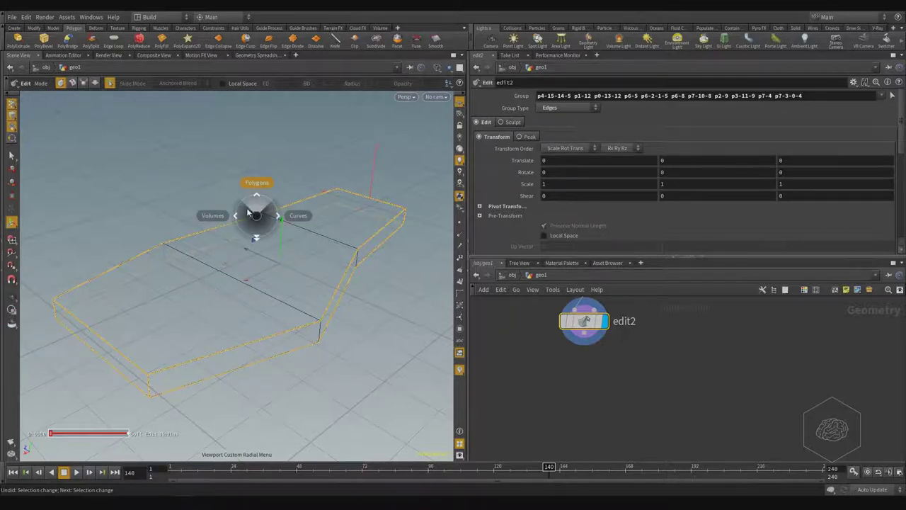
click(212, 216)
click(295, 215)
click(292, 217)
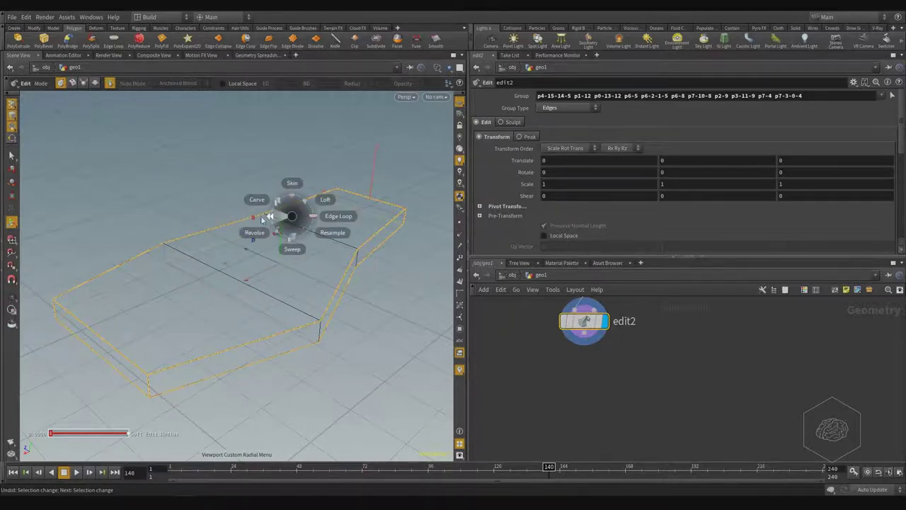
Step: Apply a PolyBevel to the selected outline edges of the stair step
click(270, 216)
click(239, 186)
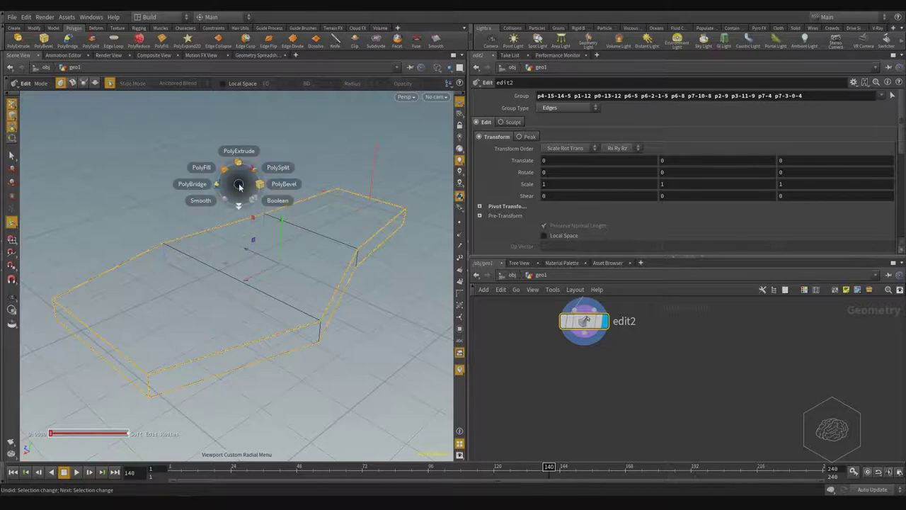
click(279, 185)
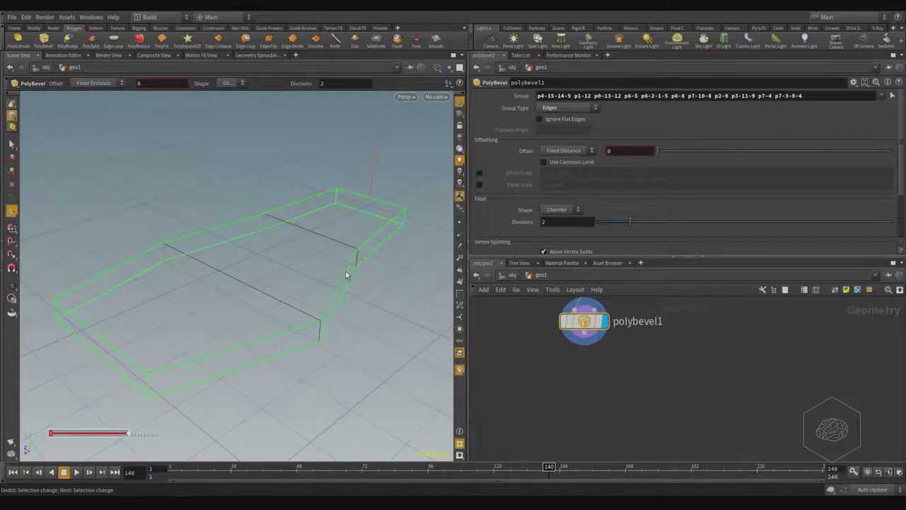
key(c)
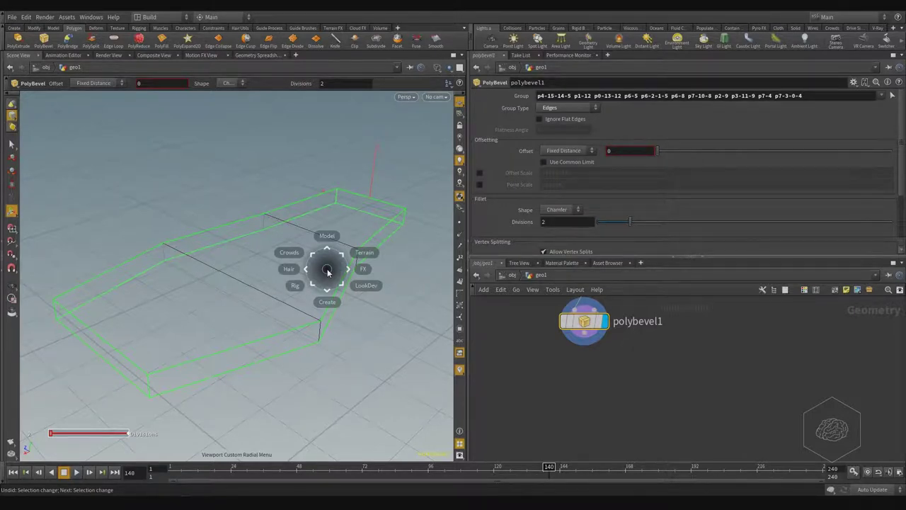
click(289, 252)
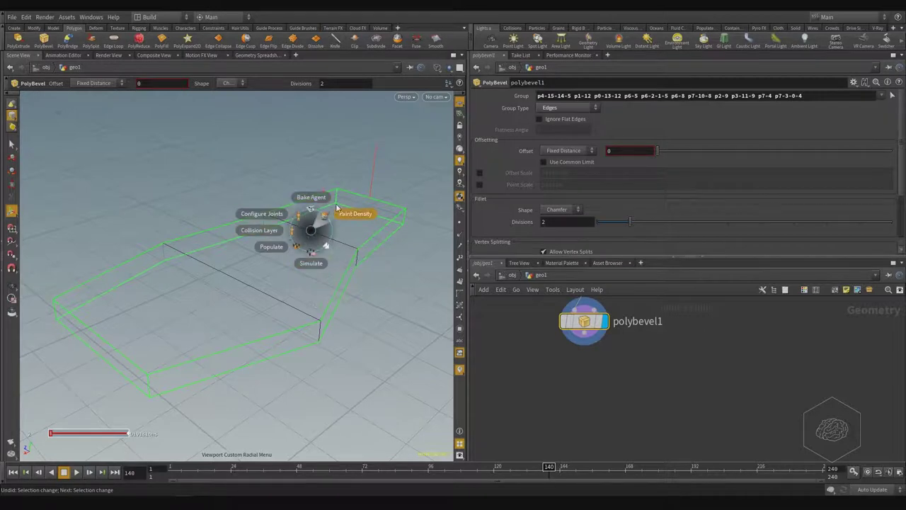
key(c)
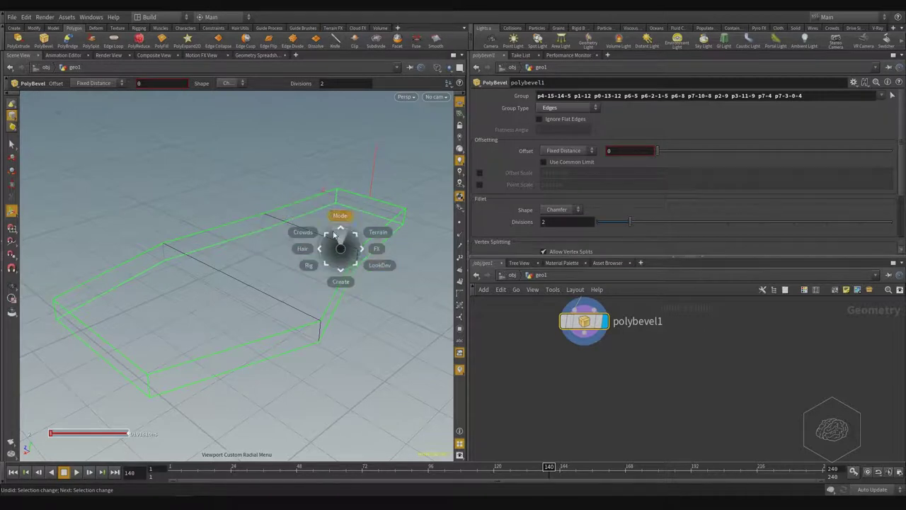
click(330, 241)
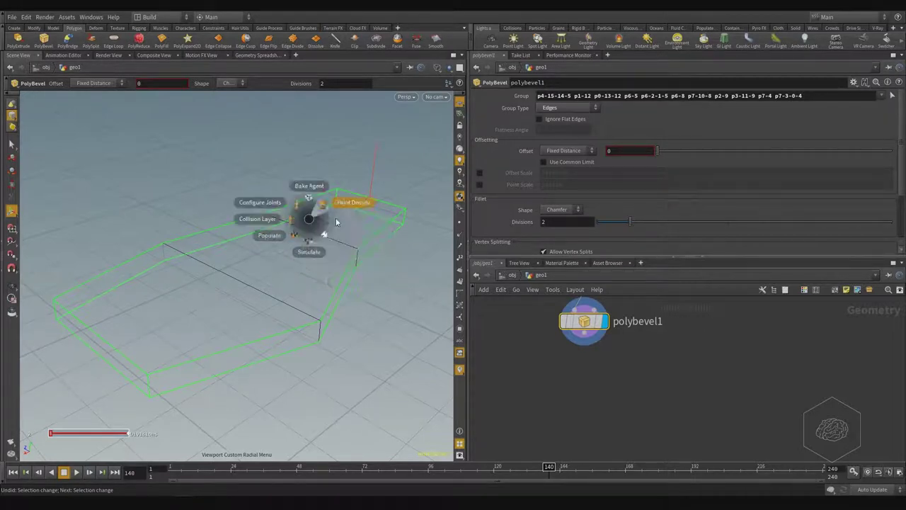
key(c)
click(342, 242)
key(c)
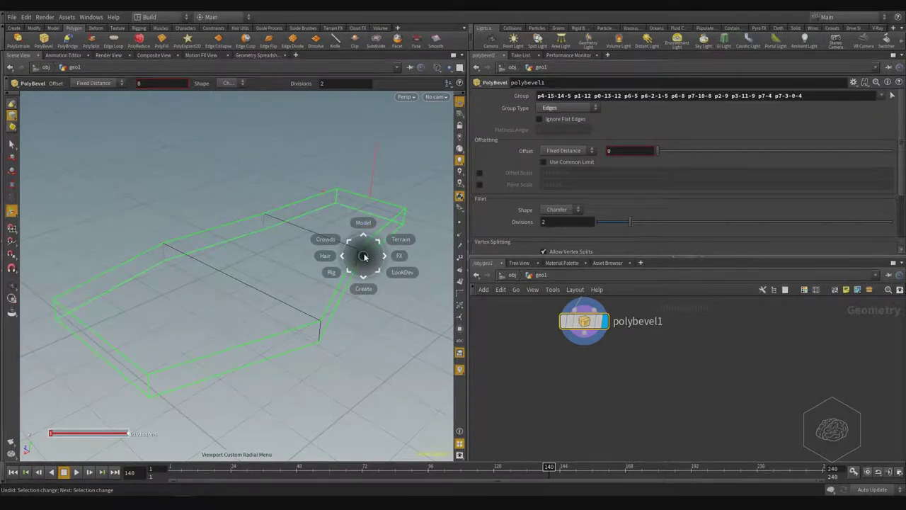
click(363, 254)
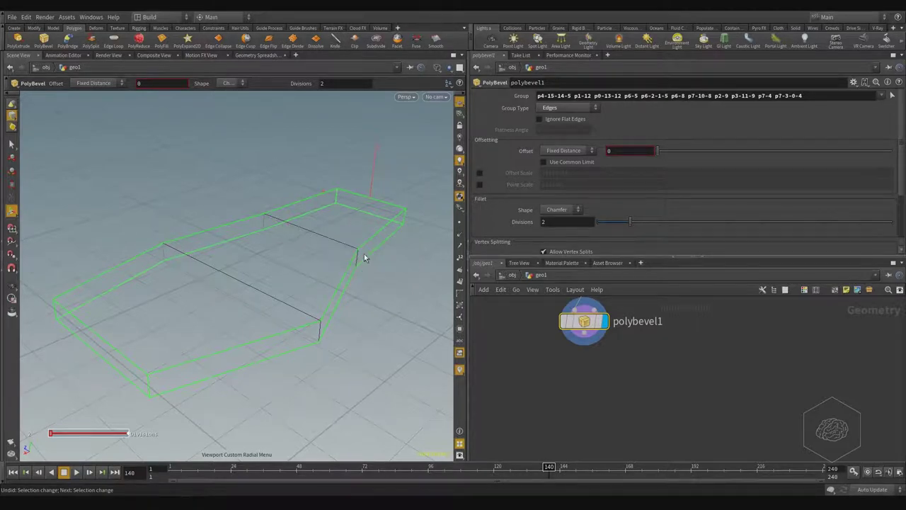
Step: Set the bevel's offset to 0.022, keeping the Fixed Distance method
middle_drag(618, 377, 648, 432)
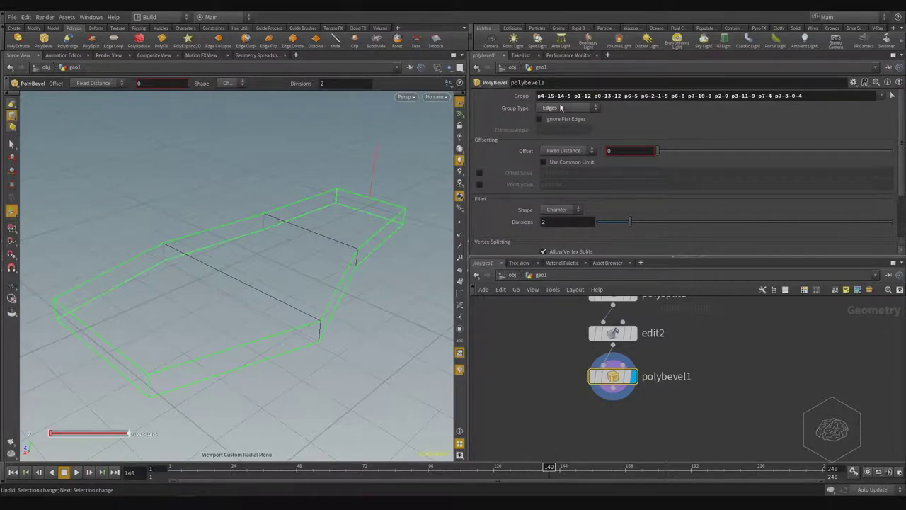
click(586, 151)
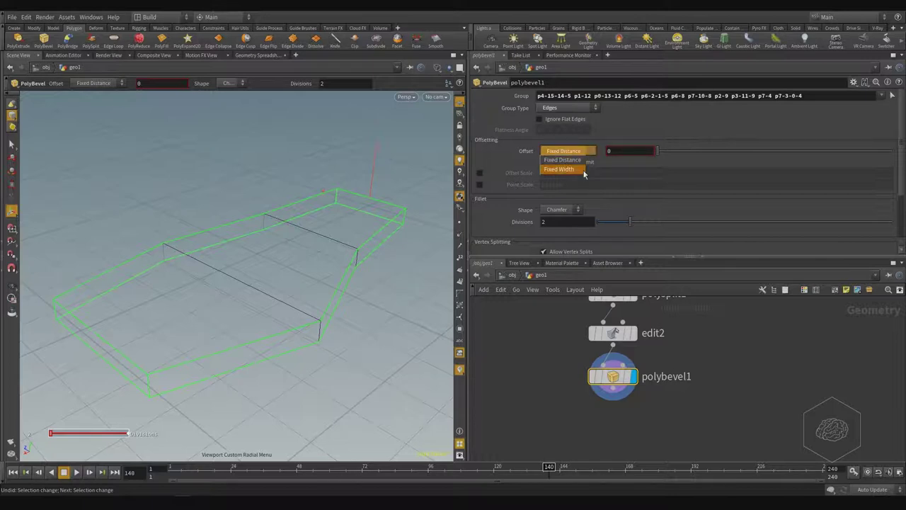
click(694, 135)
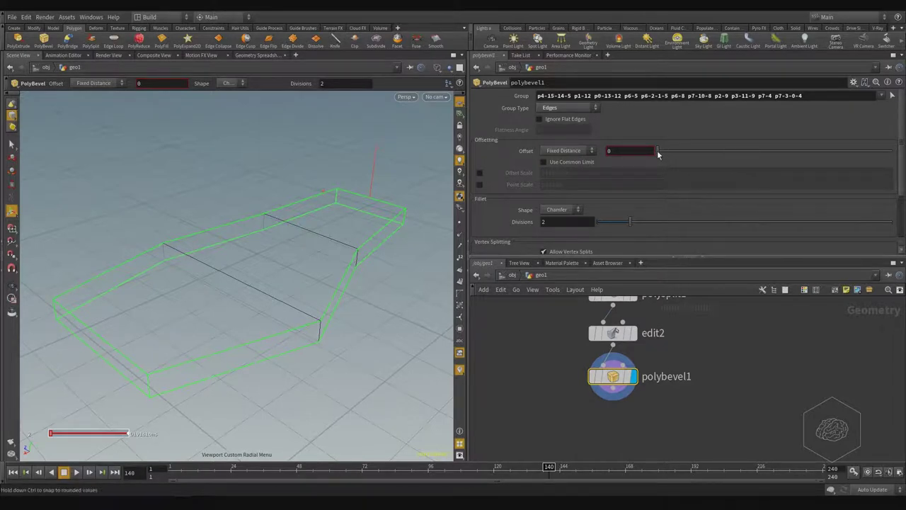
drag(658, 151, 663, 148)
alt+drag(180, 208, 177, 217)
alt+drag(186, 273, 215, 263)
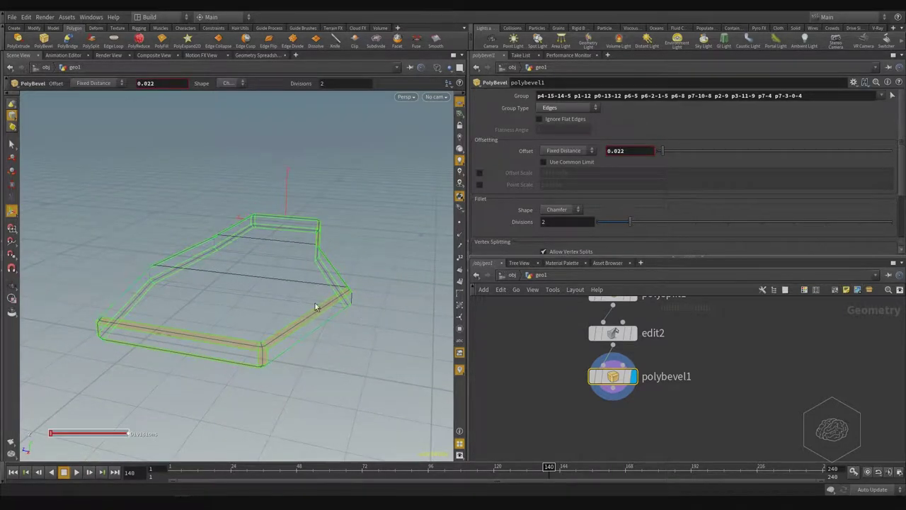
Step: Try the Solid and Crease fillet shapes on the bevel and set the shape to Round
scroll(495, 198, down, 1)
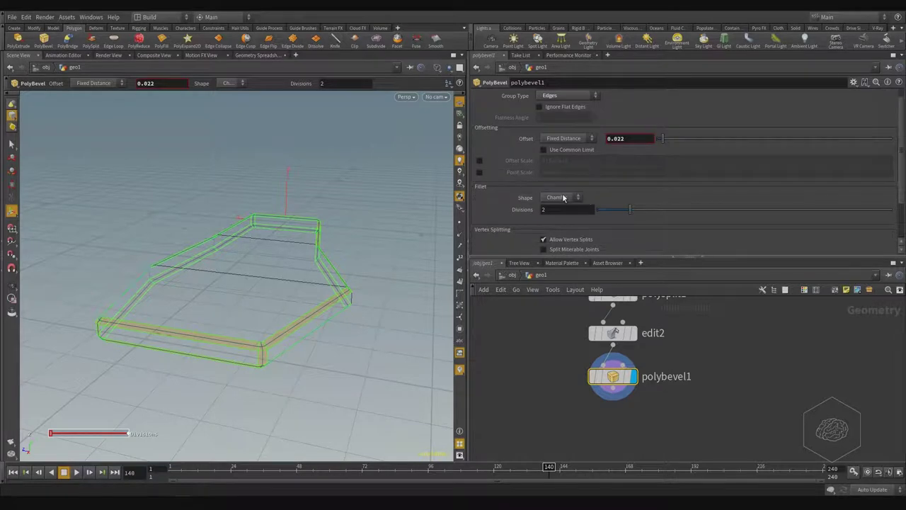
click(560, 197)
click(565, 215)
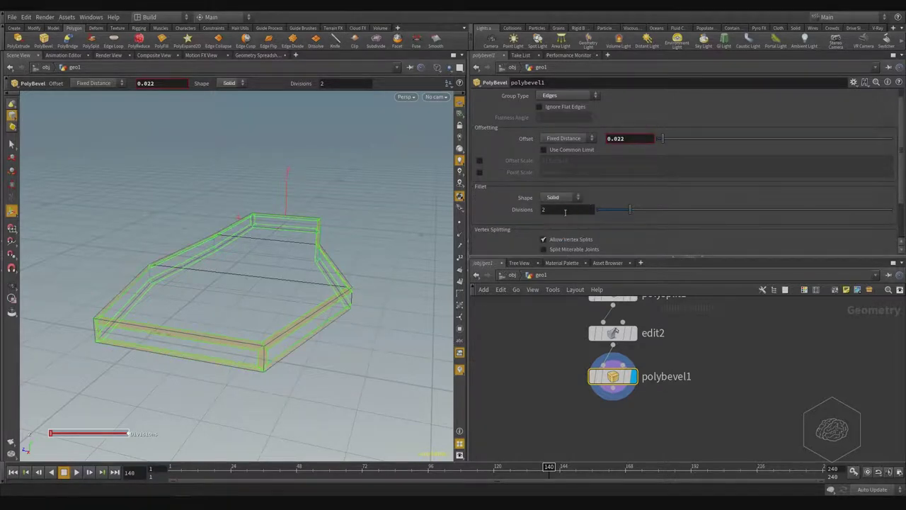
click(561, 198)
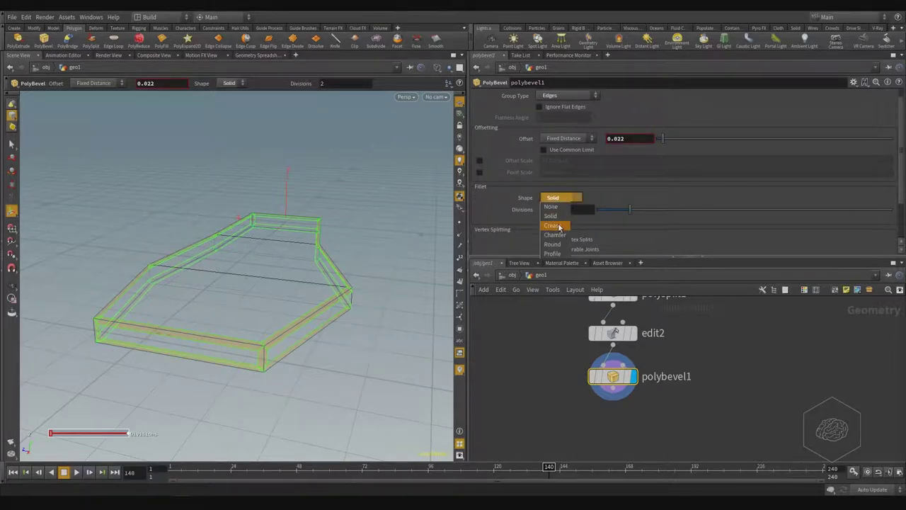
click(558, 225)
click(565, 198)
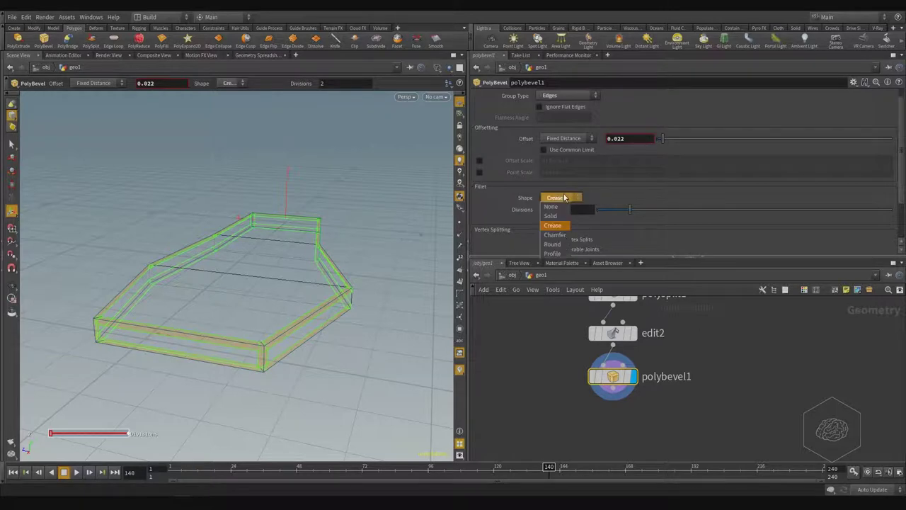
click(559, 244)
Step: Display the stair step shaded and raise the round bevel's divisions to 4, checking a wide-end corner up close
alt+middle_drag(309, 257, 298, 267)
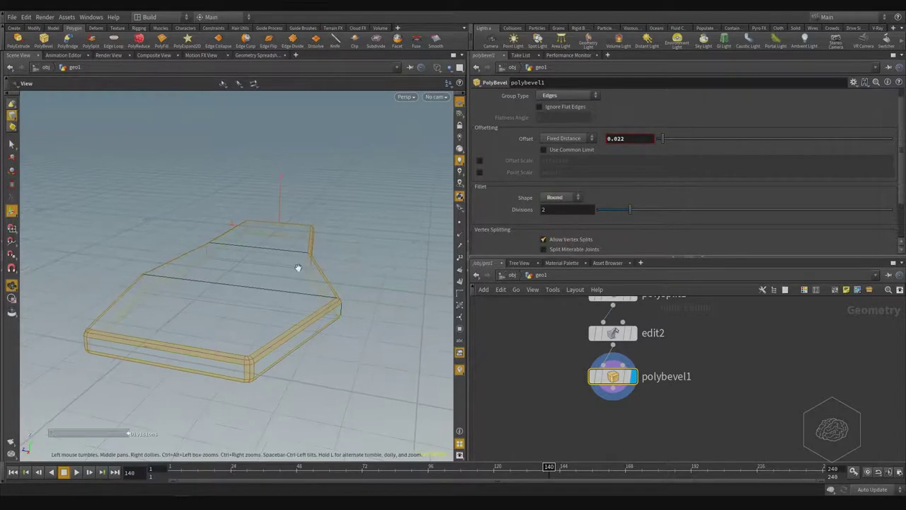
alt+right_drag(297, 267, 382, 393)
alt+middle_drag(249, 313, 305, 296)
drag(305, 297, 380, 309)
key(Return)
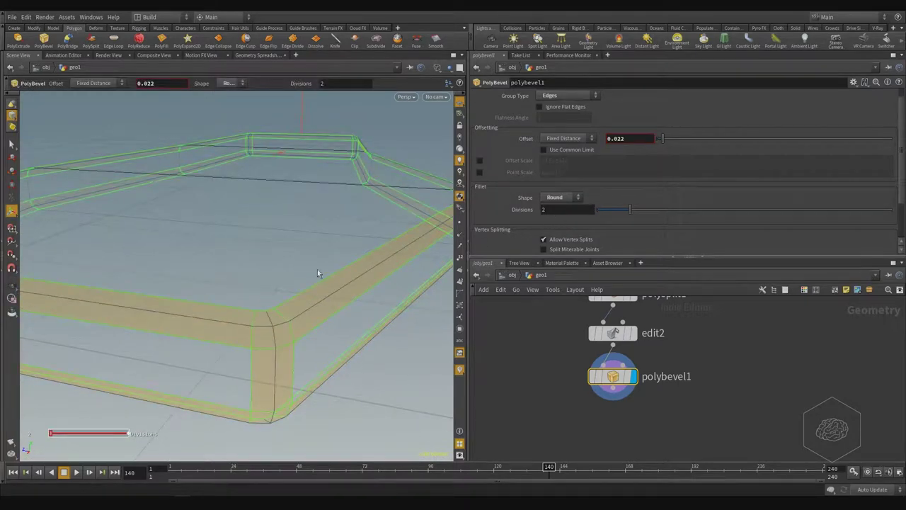
key(w)
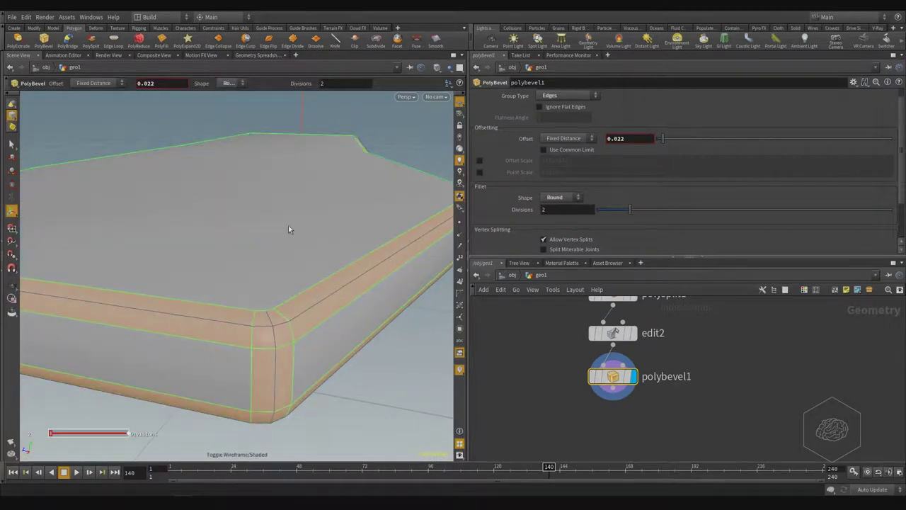
key(space)
drag(630, 211, 682, 204)
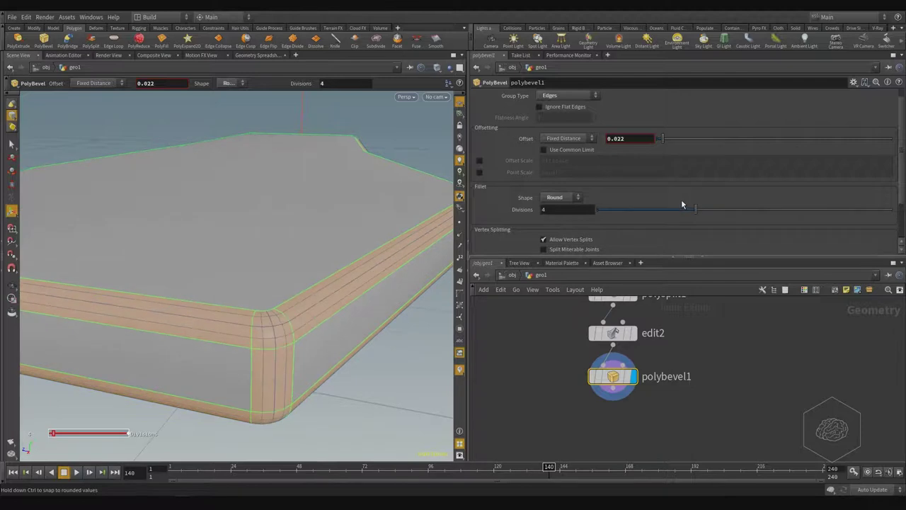
Step: Clear the edge selection and examine the rounded edges of the whole stair step from several angles
alt+drag(350, 200, 277, 233)
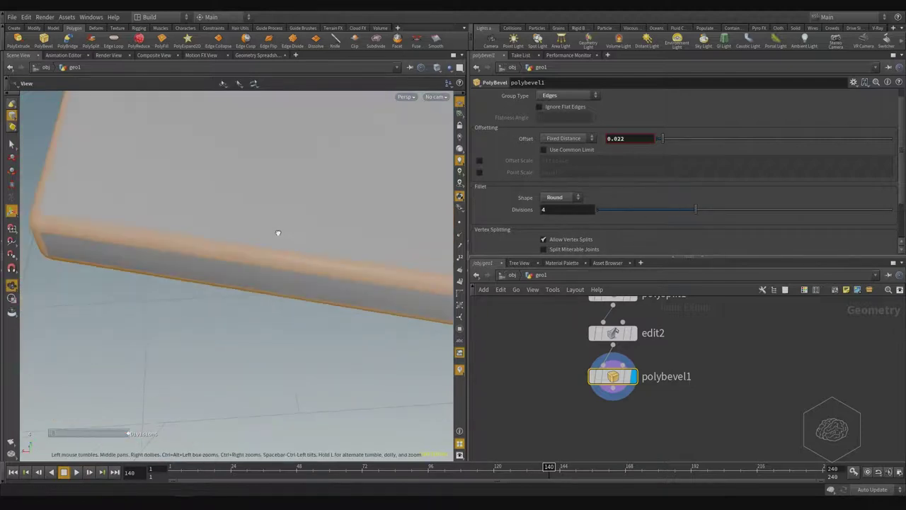
alt+right_drag(277, 233, 314, 213)
drag(314, 213, 279, 208)
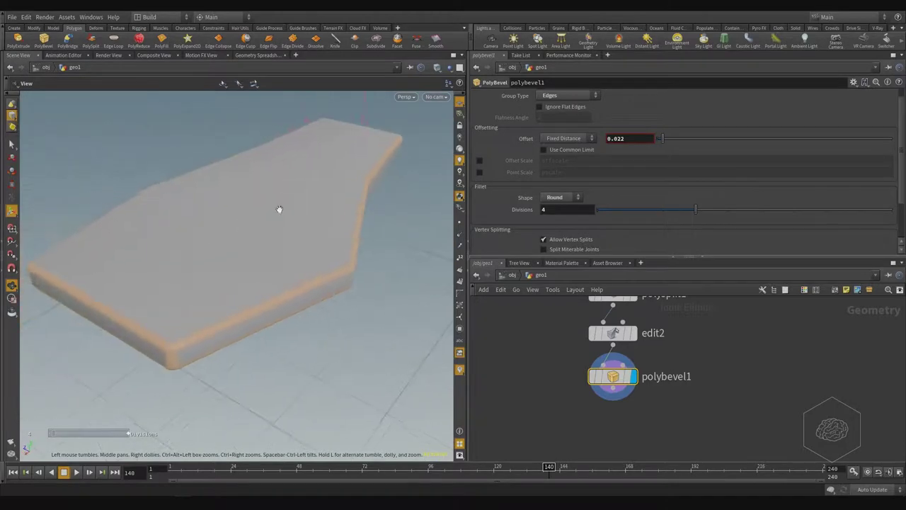
key(Return)
key(s)
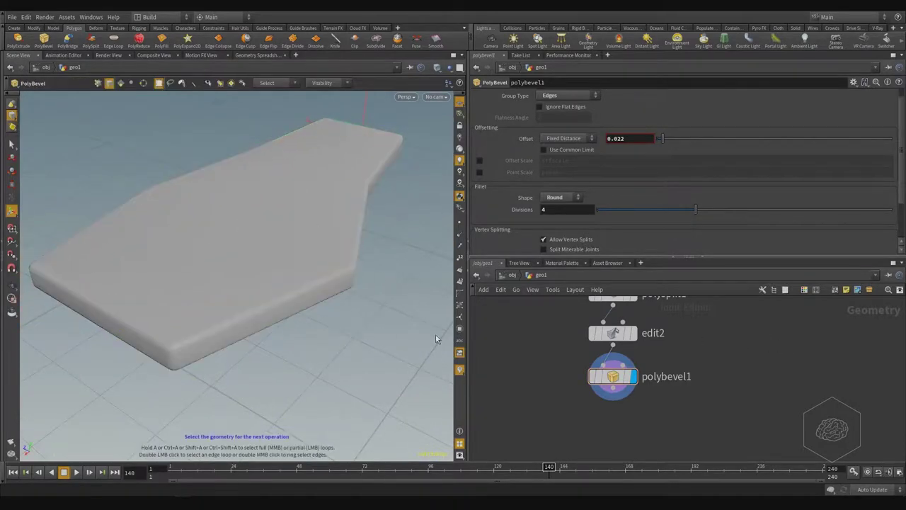
key(Escape)
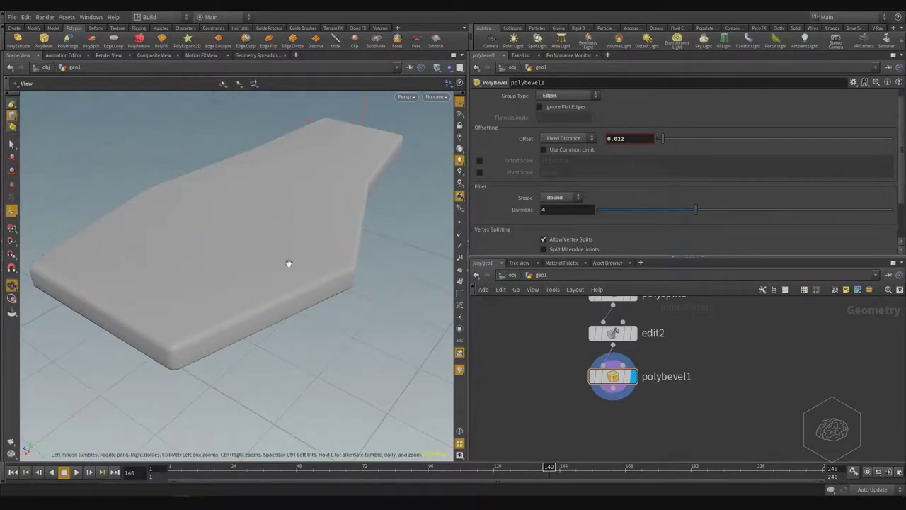
drag(290, 263, 281, 333)
key(Return)
Step: Add a Null node connected to the output of polybevel1 and place it directly beneath that node
middle_drag(719, 383, 697, 351)
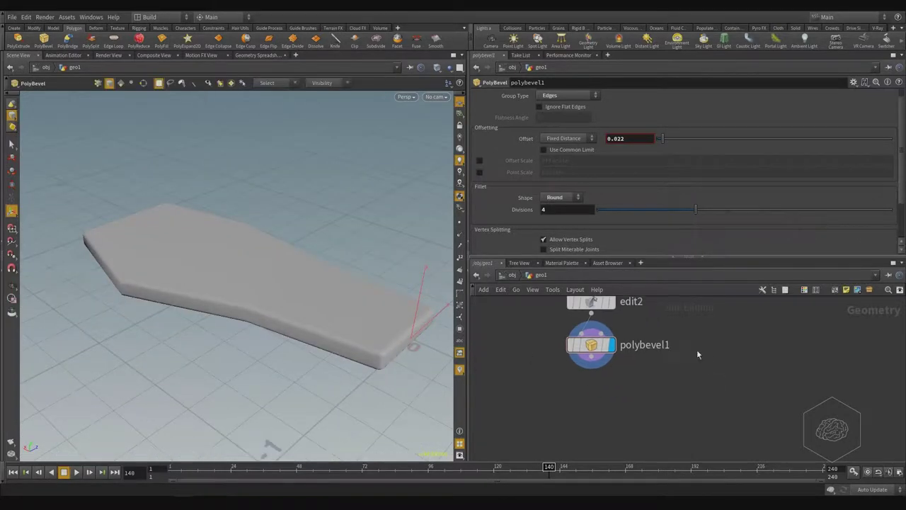
click(599, 363)
key(Tab)
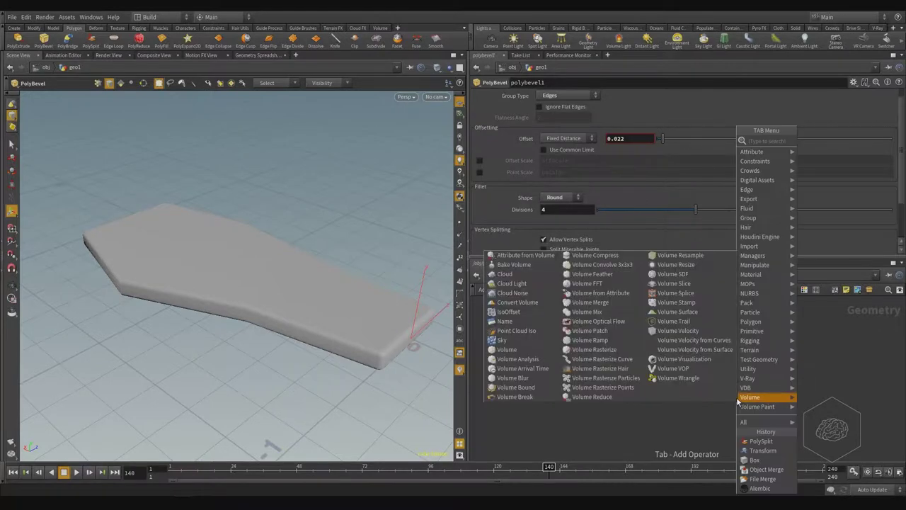
text(null)
key(Return)
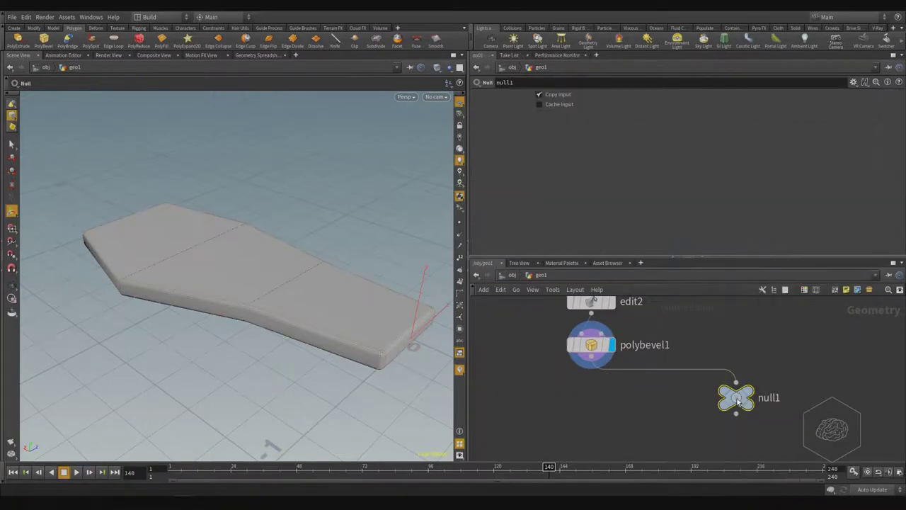
drag(738, 398, 601, 401)
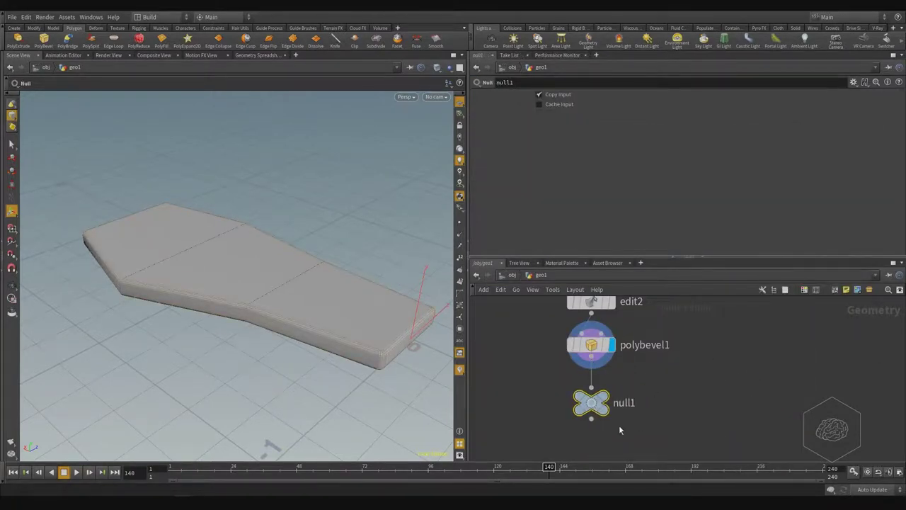
Step: Rename the new Null node as Step
double_click(623, 402)
text(S)
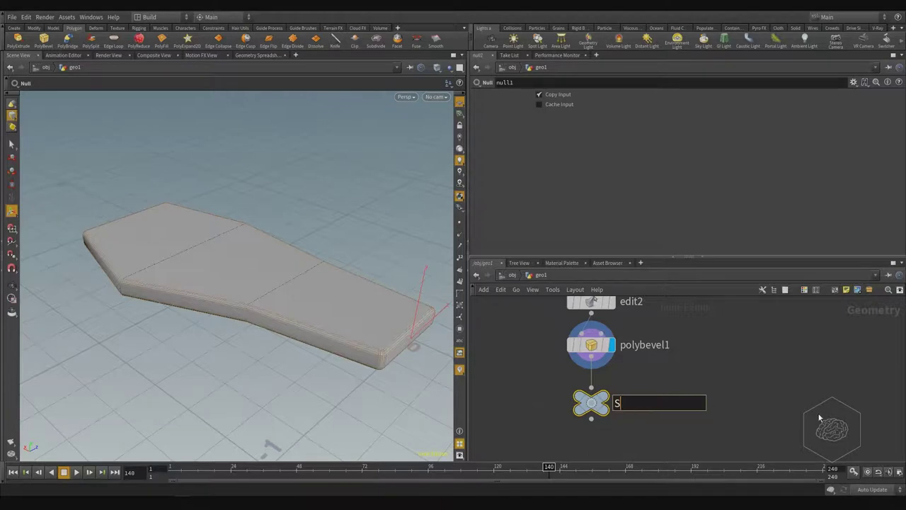
text(tep)
key(Return)
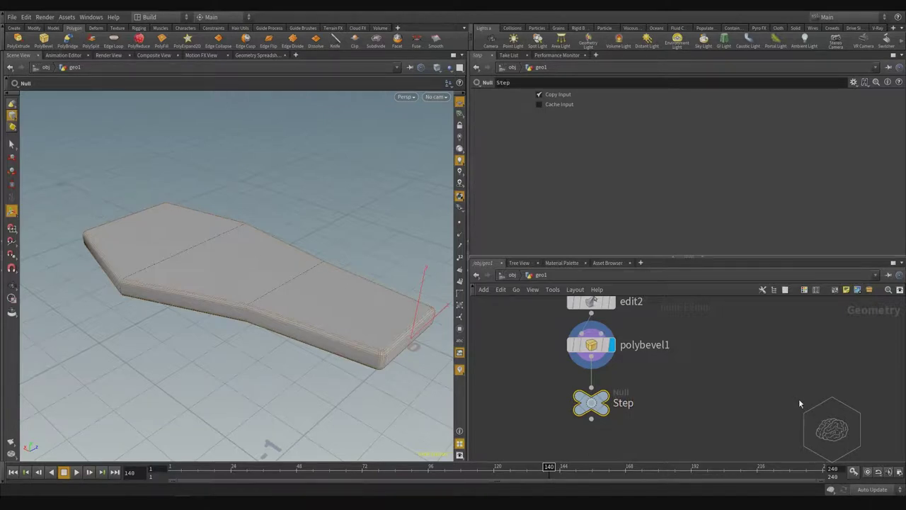
Step: Enclose the whole node chain from box1 to Step in a network box
scroll(786, 400, down, 5)
middle_drag(783, 366, 728, 384)
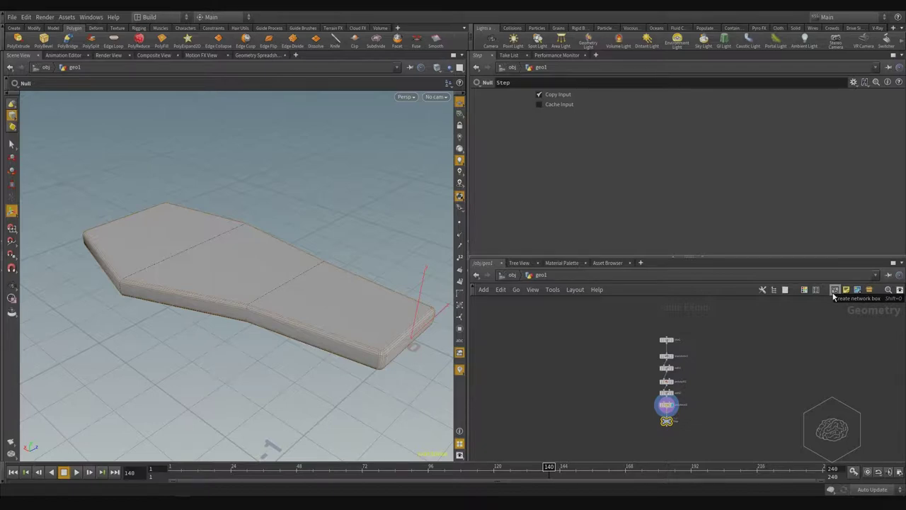
drag(798, 310, 610, 453)
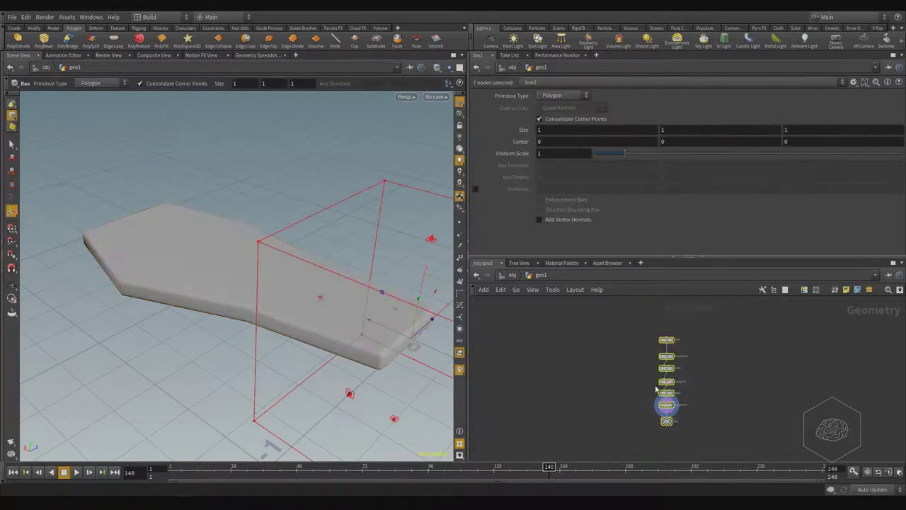
click(836, 289)
scroll(652, 333, up, 3)
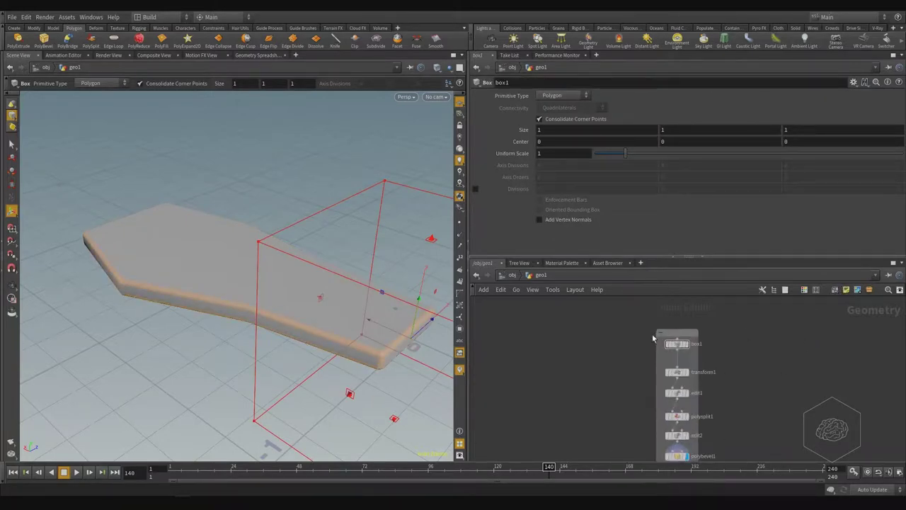
Step: Move the network box with its nodes slightly, and try collapsing and expanding it
middle_drag(791, 387, 654, 369)
scroll(656, 364, down, 3)
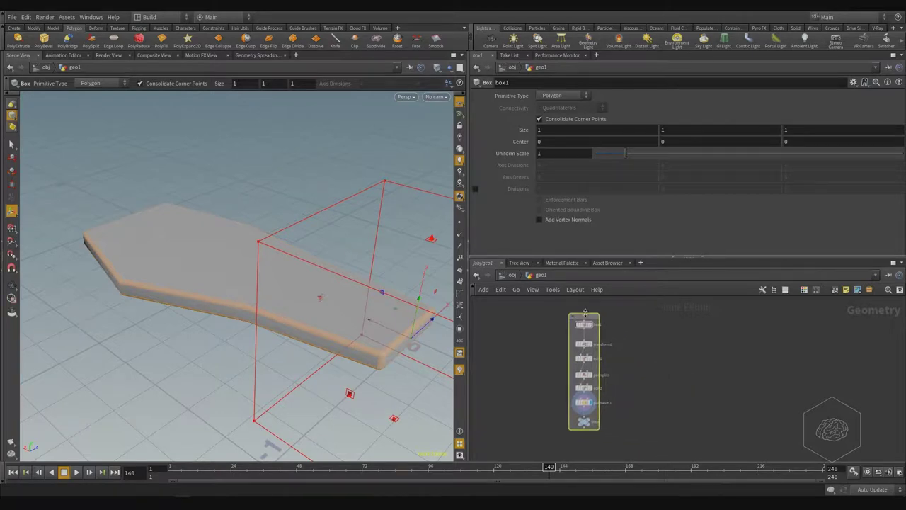
mouse_move(586, 317)
mouse_down()
mouse_move(755, 323)
mouse_move(698, 334)
mouse_move(602, 319)
mouse_up()
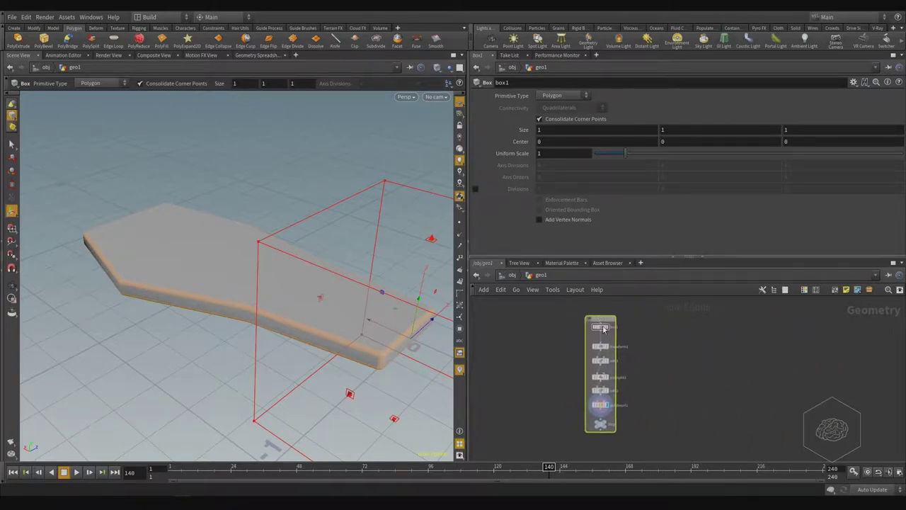
scroll(579, 331, up, 5)
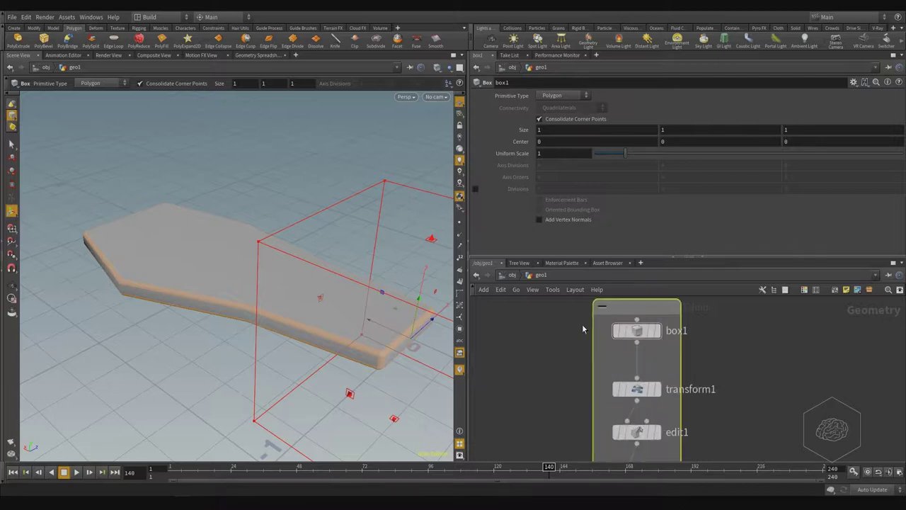
click(602, 309)
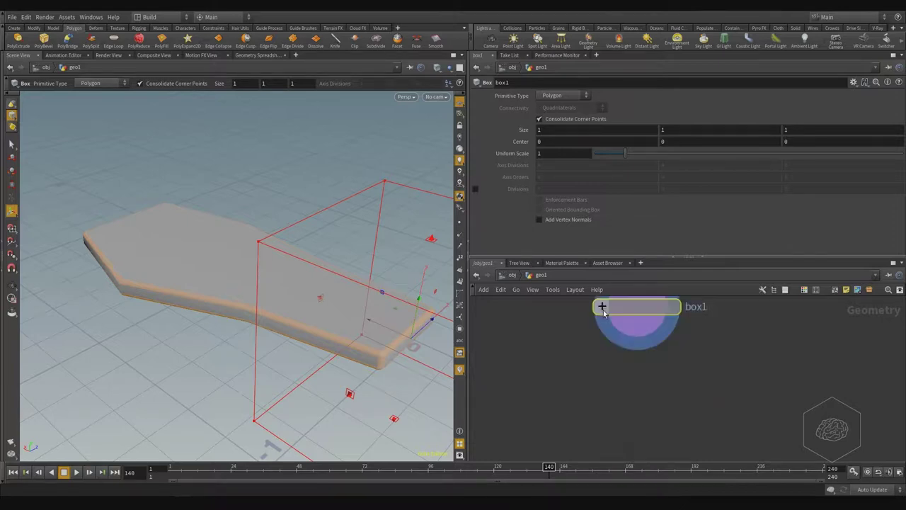
click(602, 307)
scroll(574, 330, down, 3)
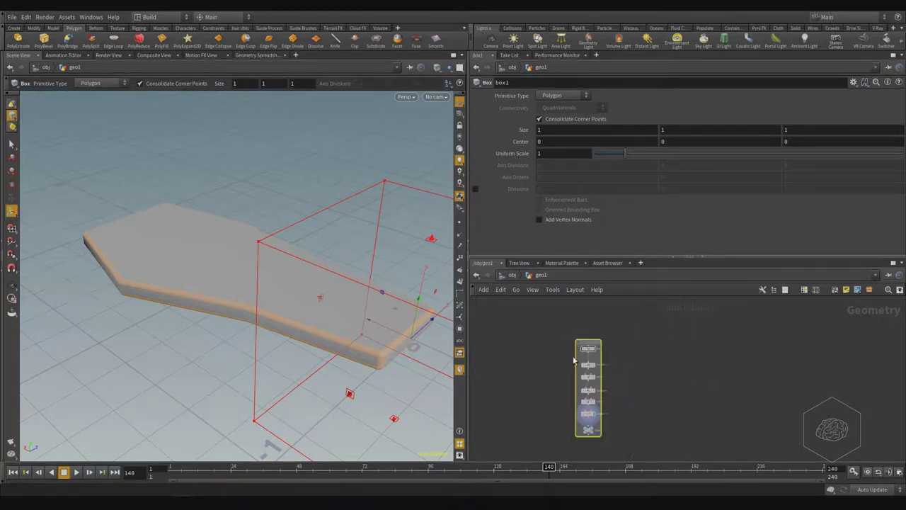
Step: Select the Step null inside the network box and make it the displayed node
scroll(593, 375, up, 5)
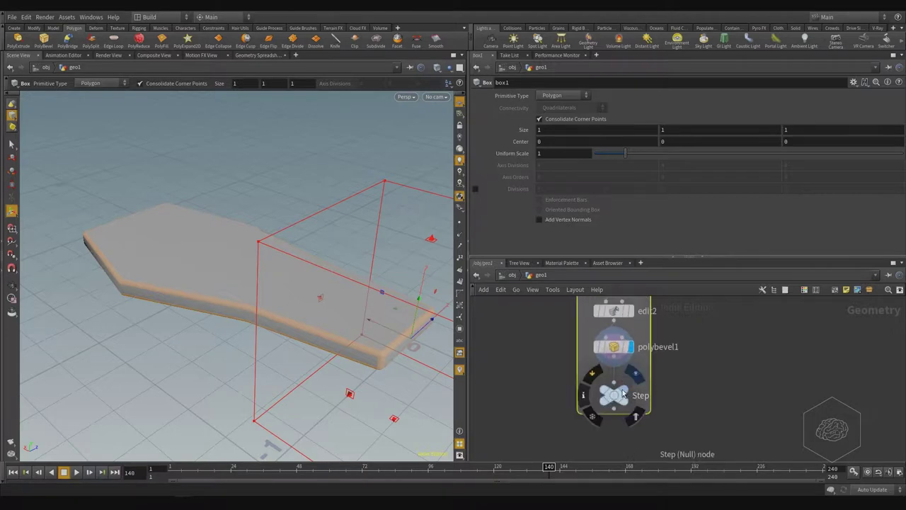
click(616, 396)
middle_drag(726, 328, 724, 453)
scroll(714, 418, down, 3)
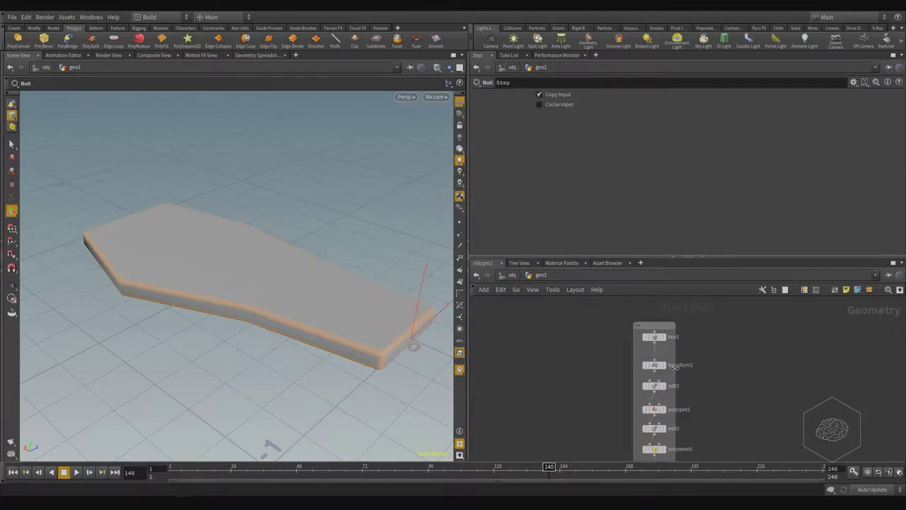
Step: Select the network box, show the color palette and color the box pale green
middle_drag(678, 384, 665, 410)
scroll(636, 357, up, 3)
click(640, 347)
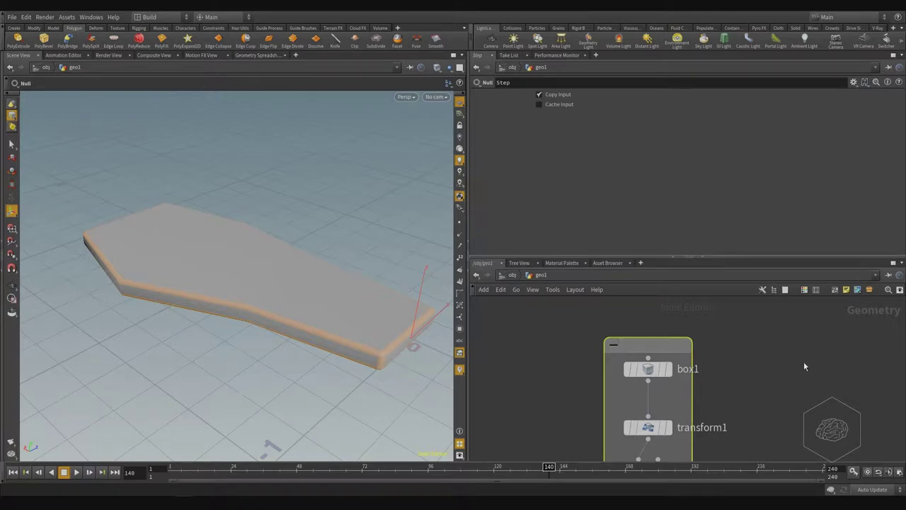
click(804, 290)
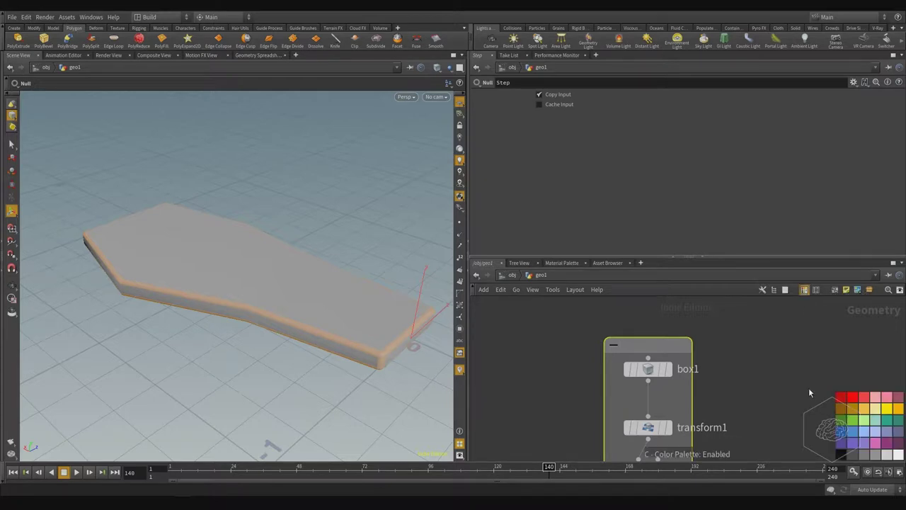
click(879, 422)
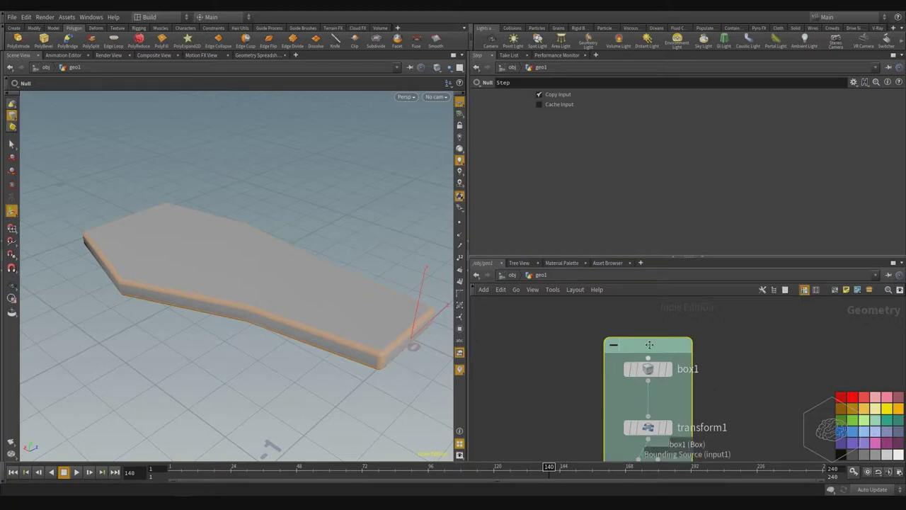
Step: Recolor the network box medium grey and deselect it
middle_drag(707, 339, 639, 312)
scroll(599, 344, down, 5)
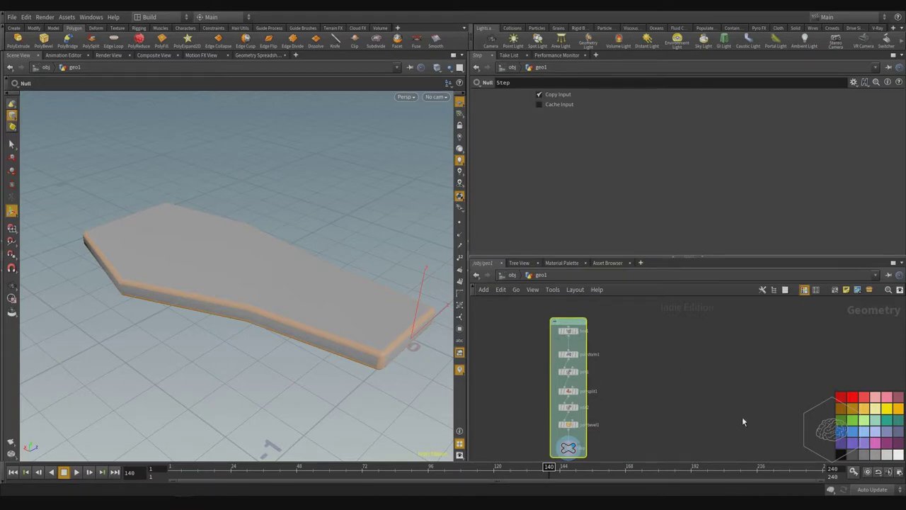
click(864, 454)
click(873, 453)
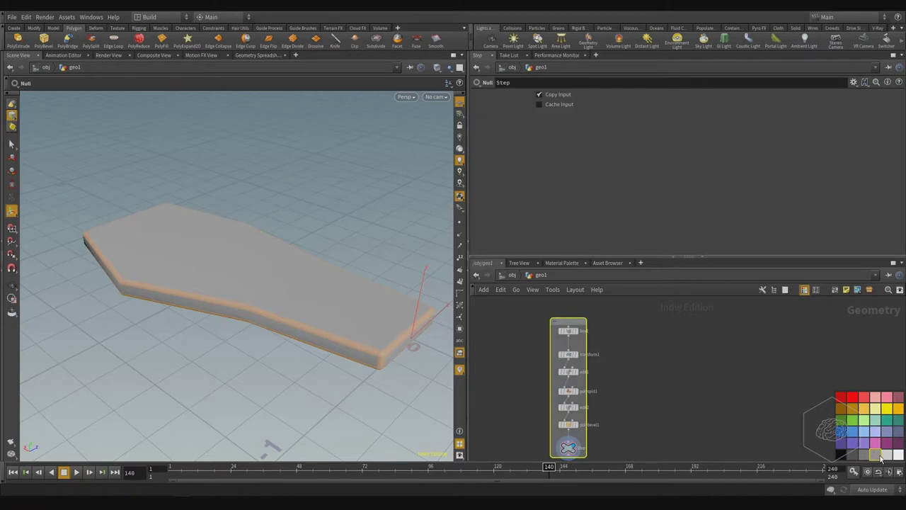
click(632, 347)
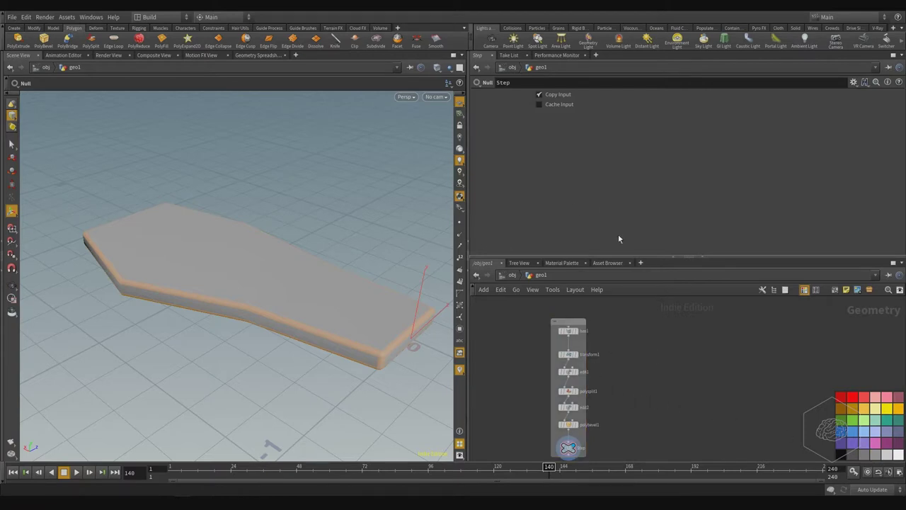
Step: Move the network box with its nodes farther left in the network and delete the box, keeping the nodes
drag(568, 327, 629, 322)
key(Escape)
drag(570, 325, 537, 316)
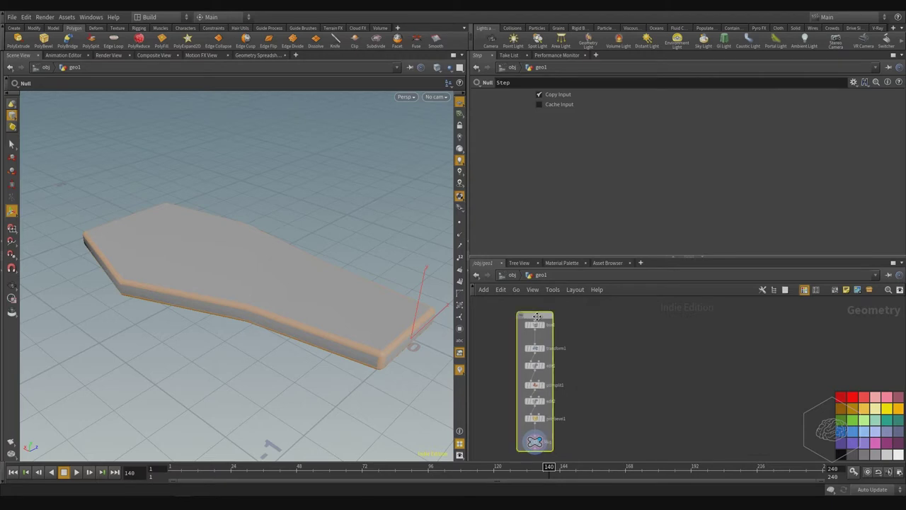
key(Delete)
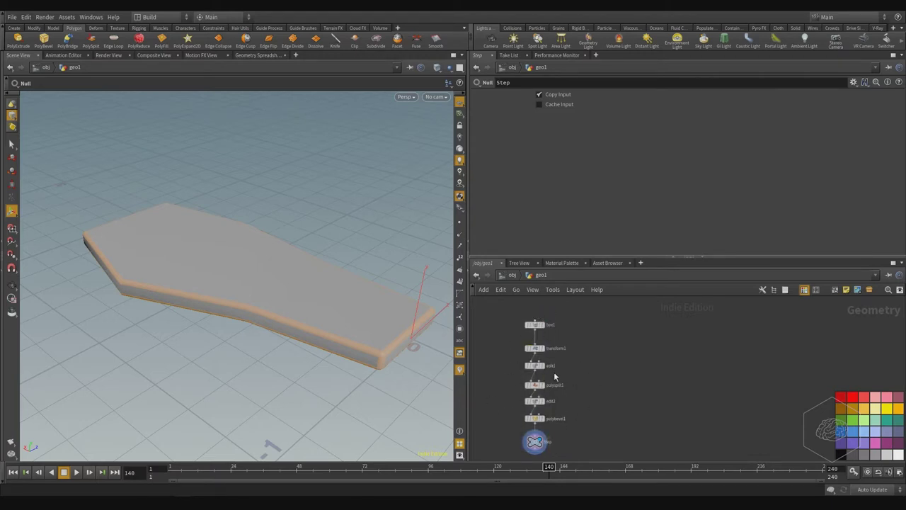
scroll(512, 443, up, 3)
middle_drag(658, 424, 645, 363)
scroll(641, 365, down, 3)
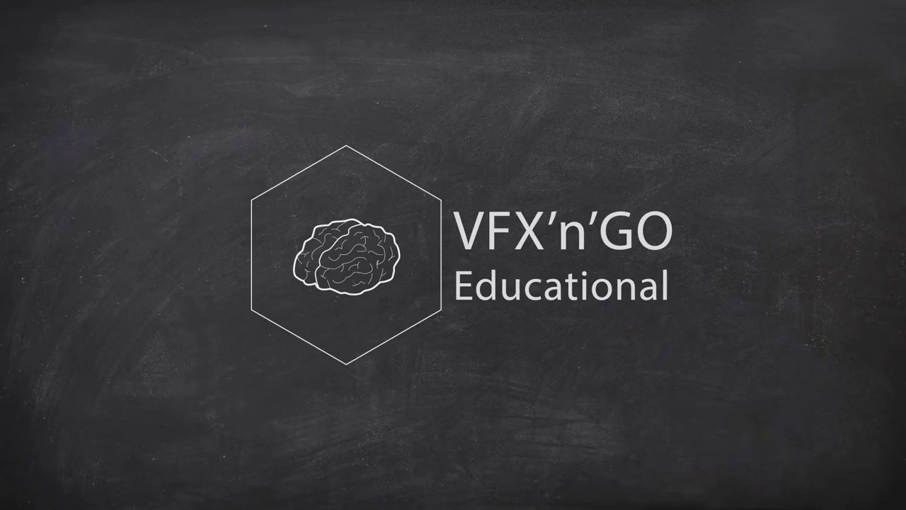